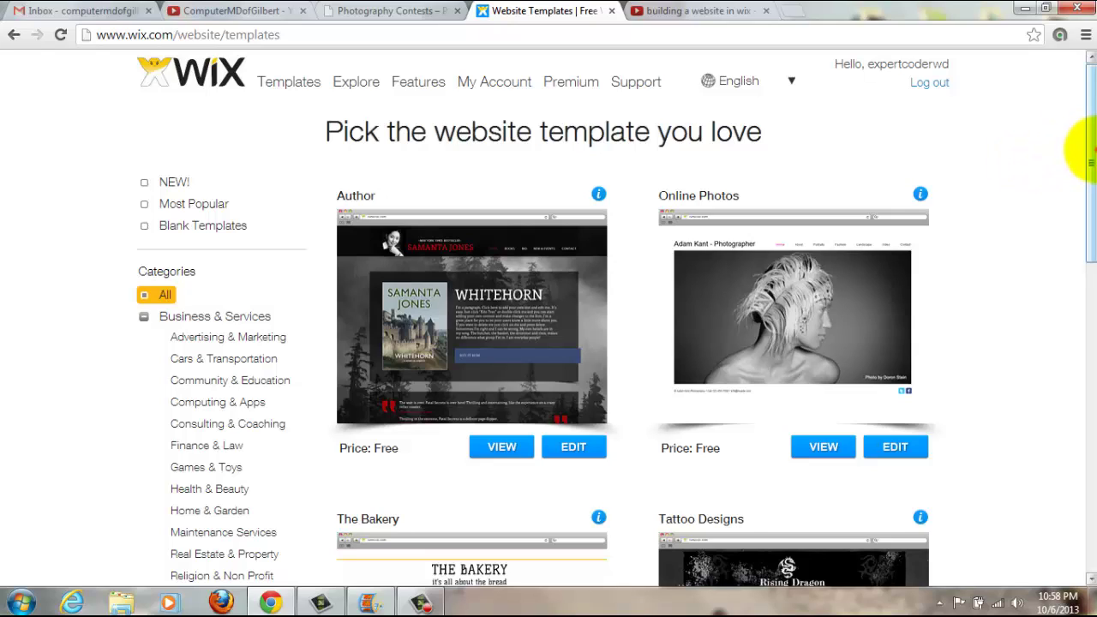
- Scroll the Wix website templates gallery to browse its categories
mouse_move(1085, 152)
left_mouse_down()
mouse_move(1088, 232)
mouse_move(1081, 137)
left_mouse_up()
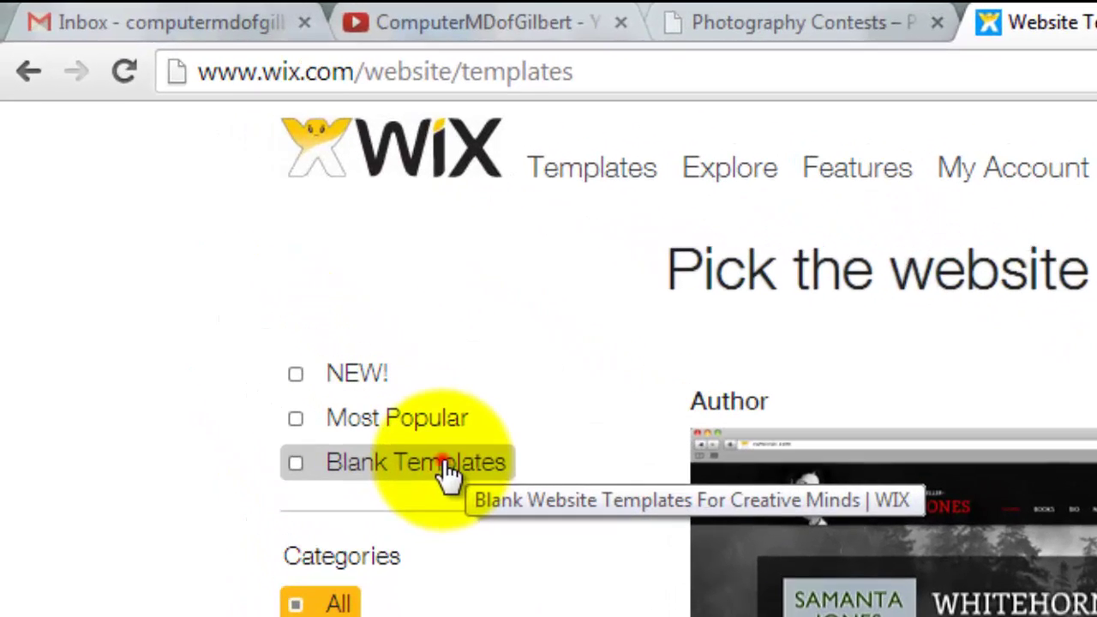
- Filter to Blank Templates and scroll down to the Top Navigation HTML card
left_click(401, 419)
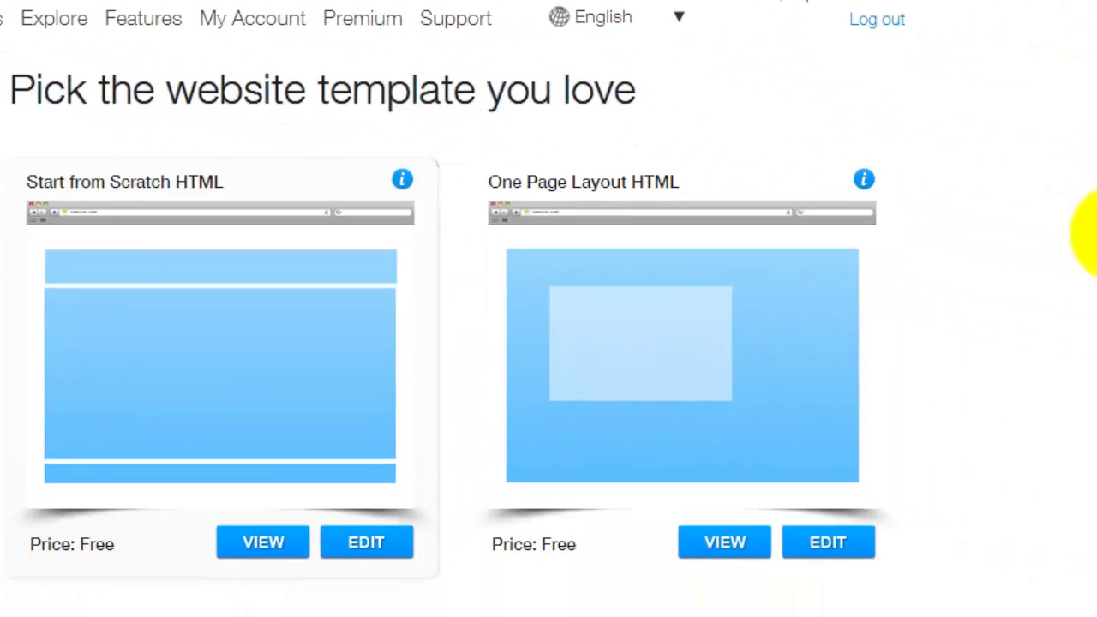
scroll(1081, 189, "down", 3)
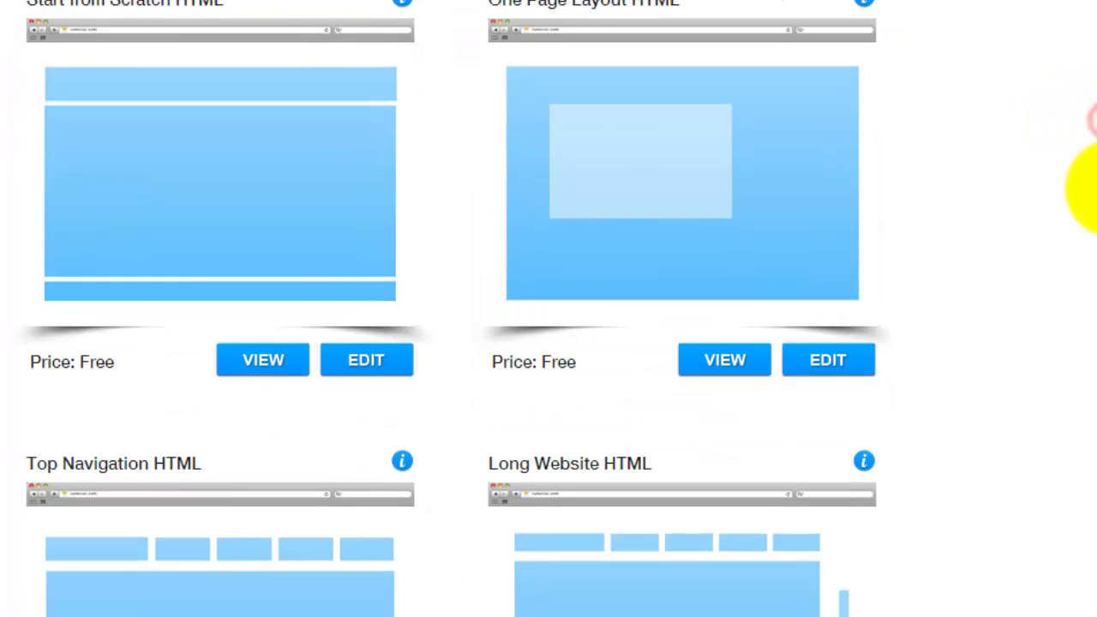
scroll(1084, 222, "down", 3)
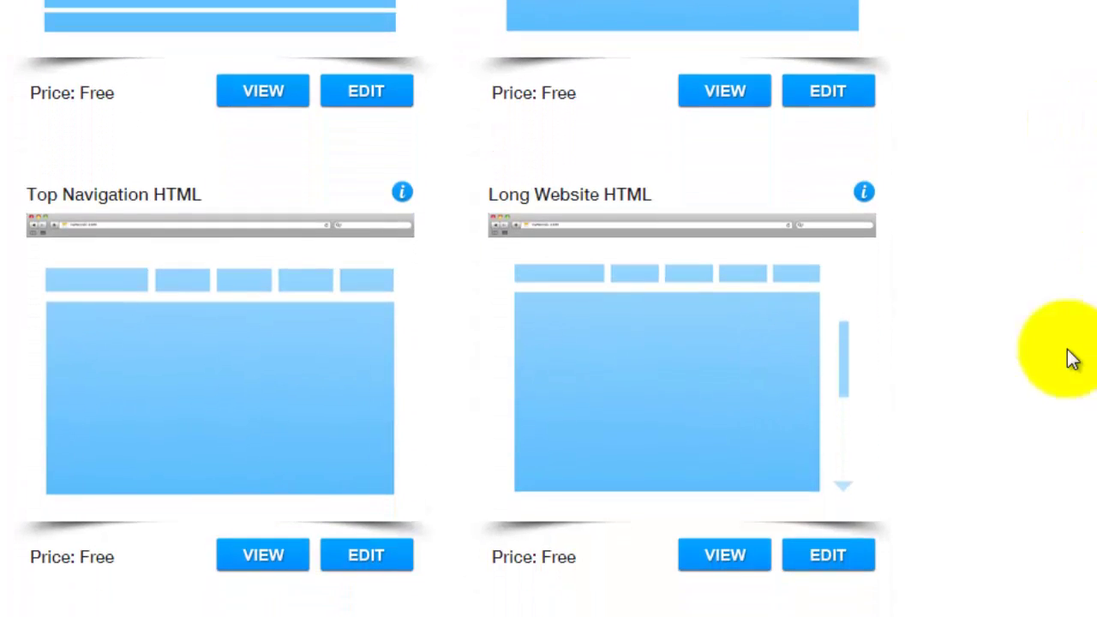
mouse_move(228, 306)
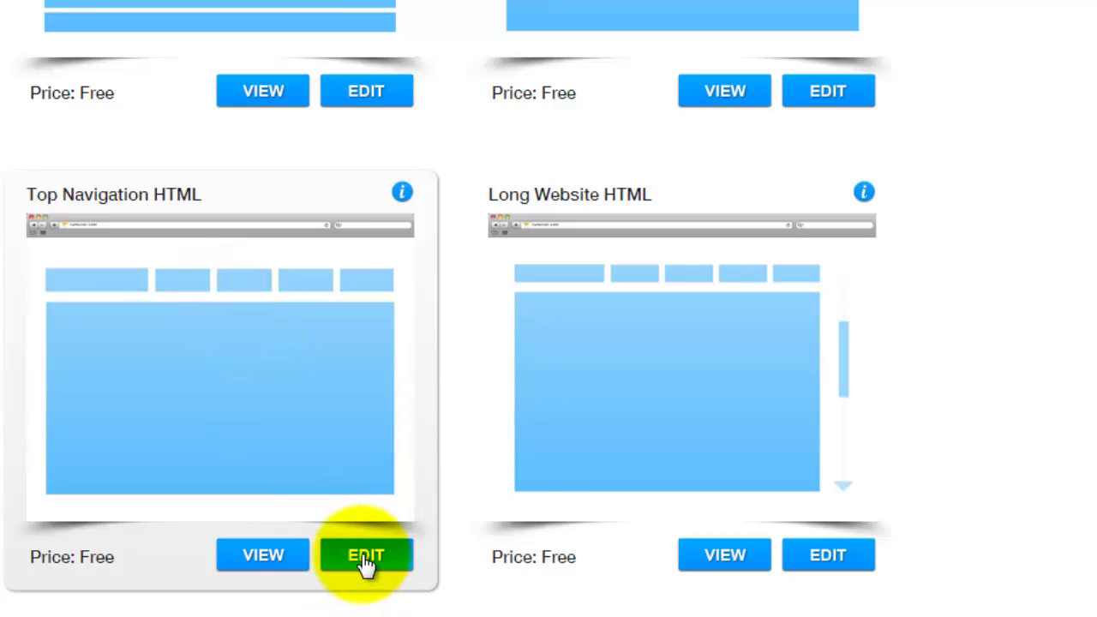
mouse_move(139, 269)
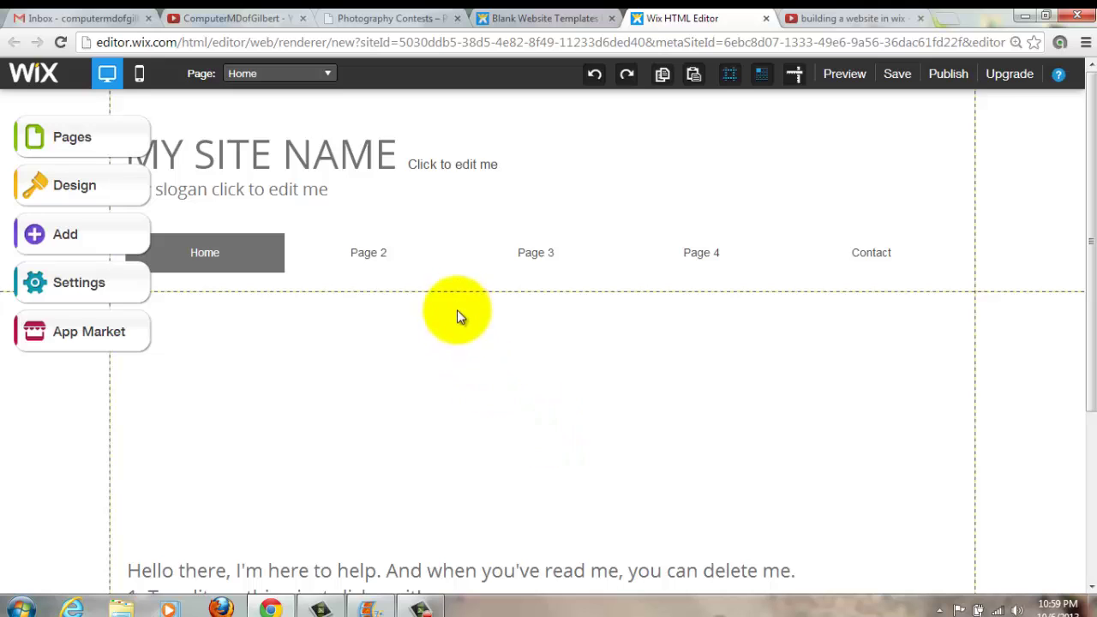
- Delete the header slogan and the 'Hello there' helper text block
left_click(289, 197)
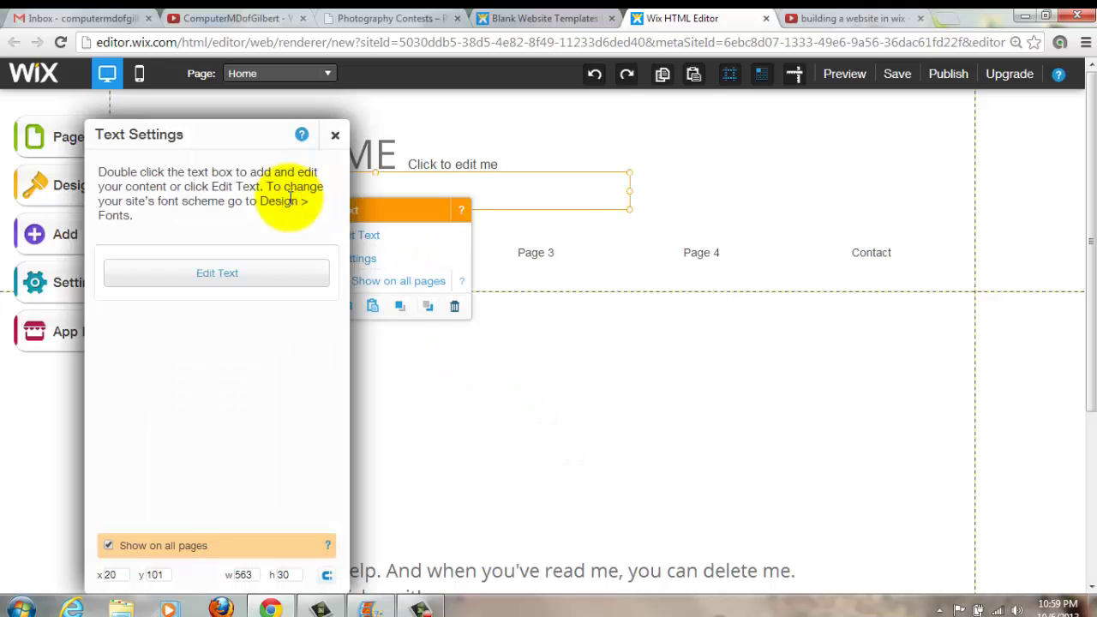
left_click(337, 134)
key("Delete")
right_click(348, 167)
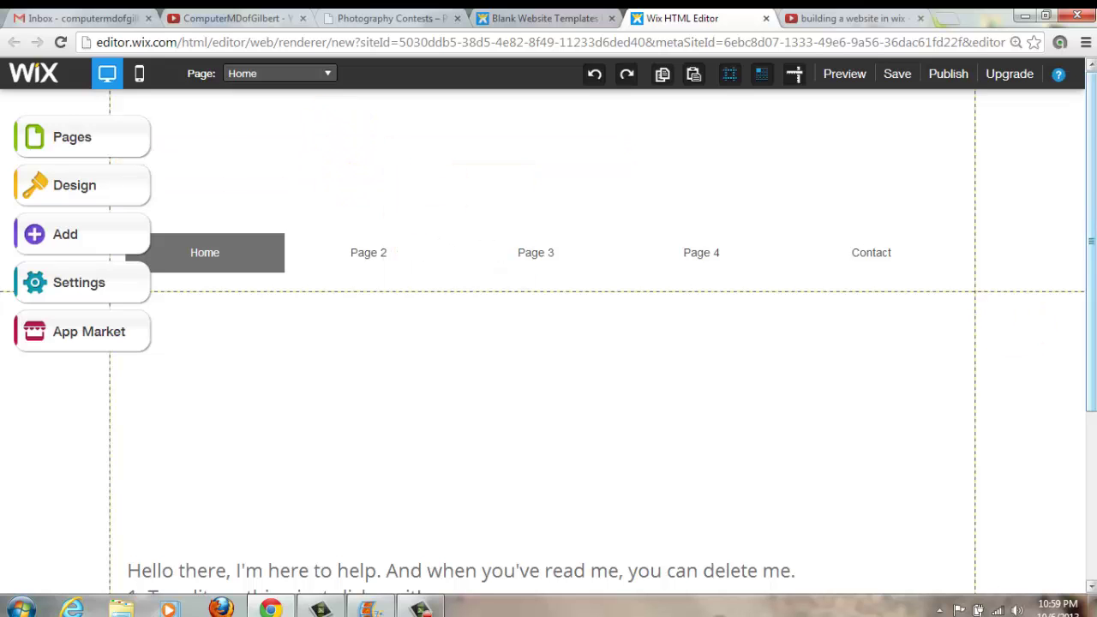
scroll(1077, 448, "down", 3)
right_click(508, 455)
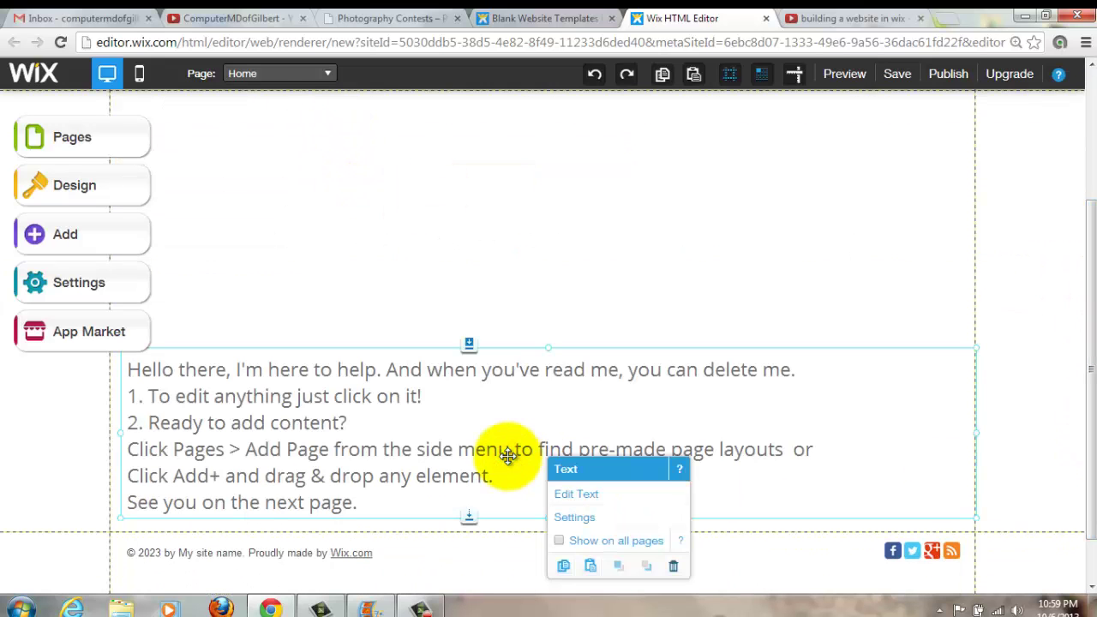
key("Delete")
- Select the footer social bar and bring up its options
scroll(1077, 429, "down", 1)
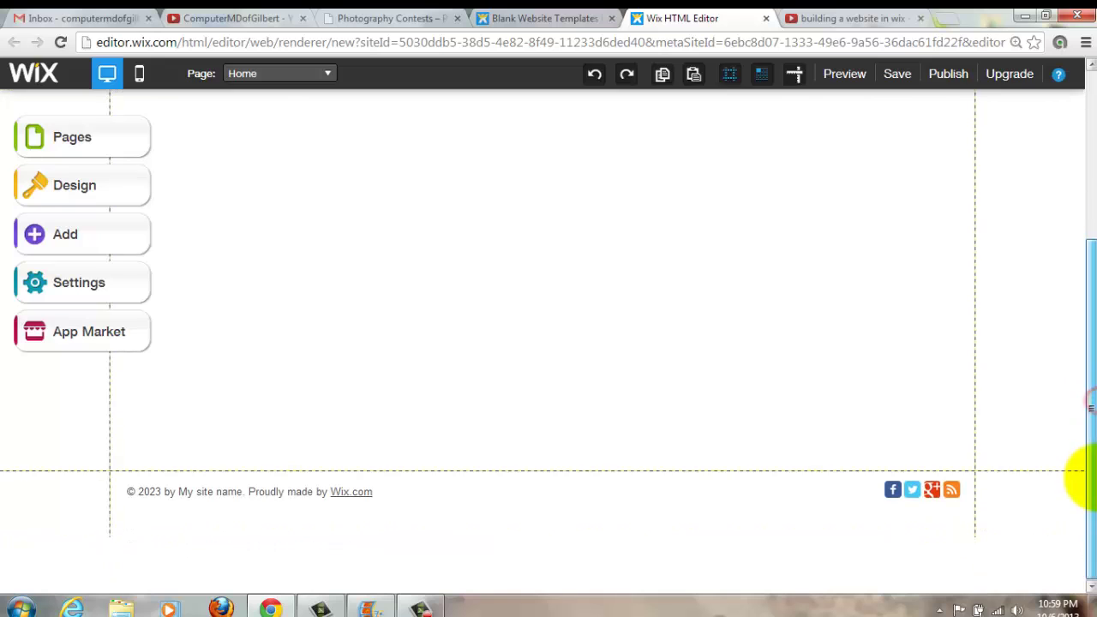
left_click(941, 487)
left_click(783, 404)
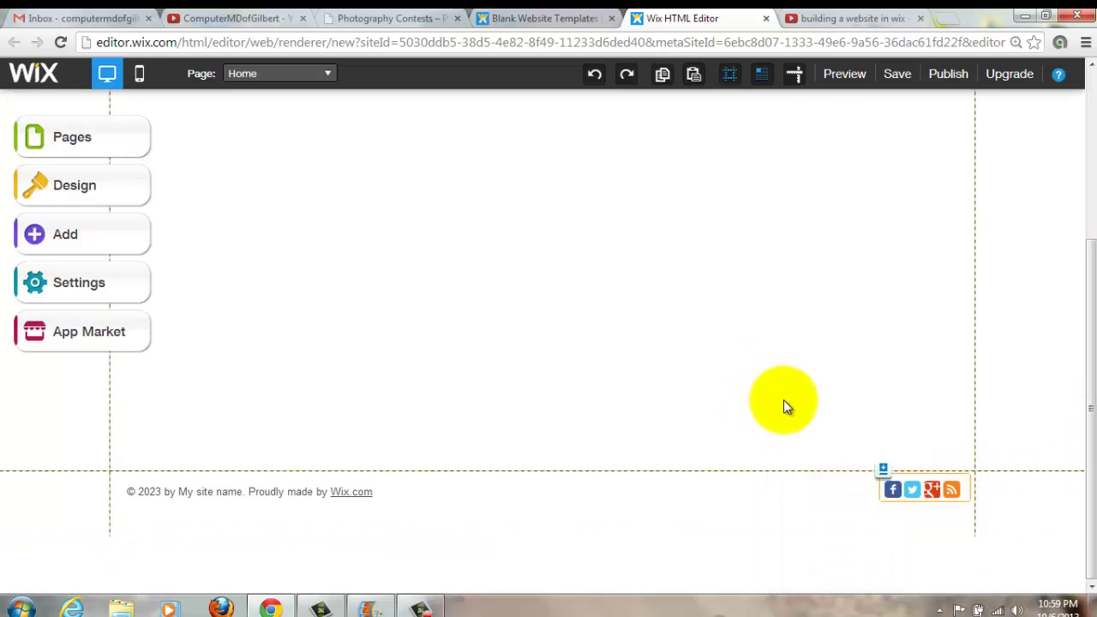
left_click(912, 487)
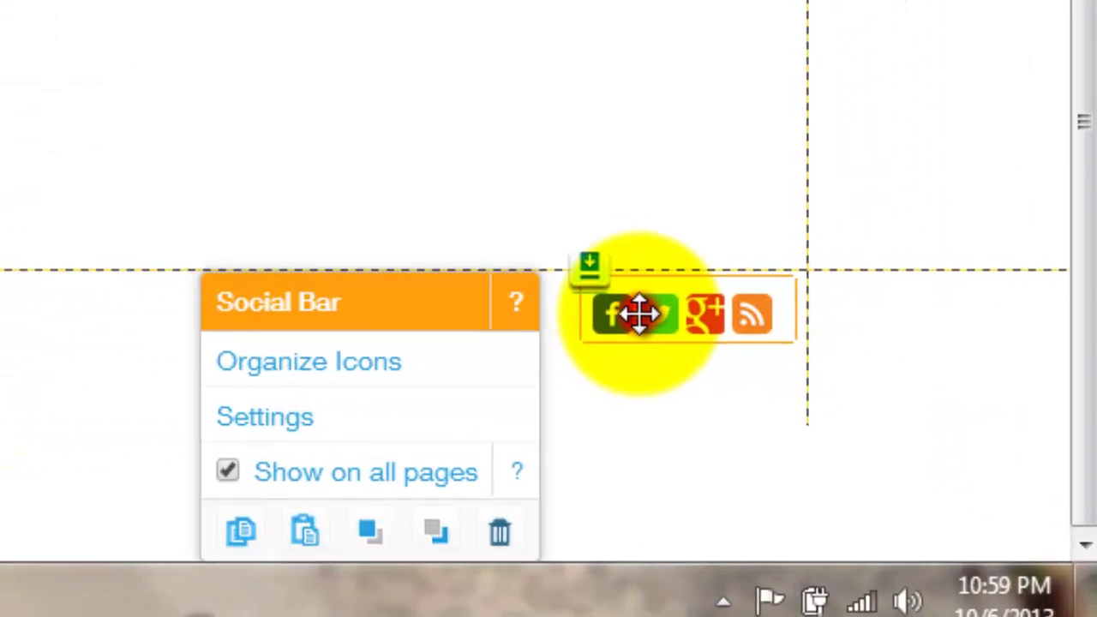
left_click(895, 489)
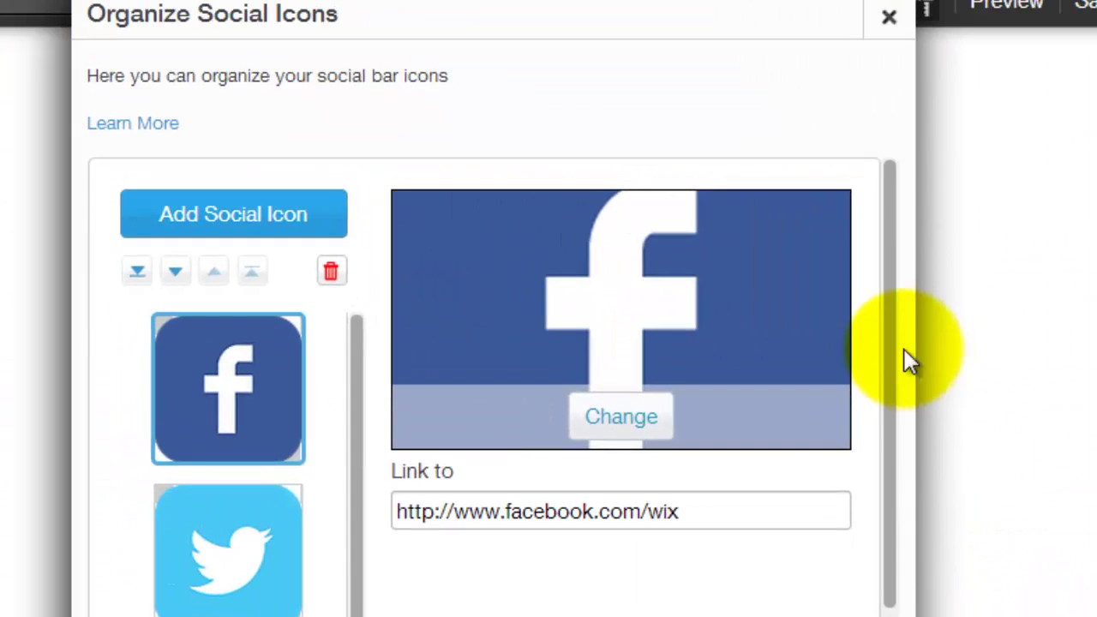
left_click_drag(896, 348, 886, 299)
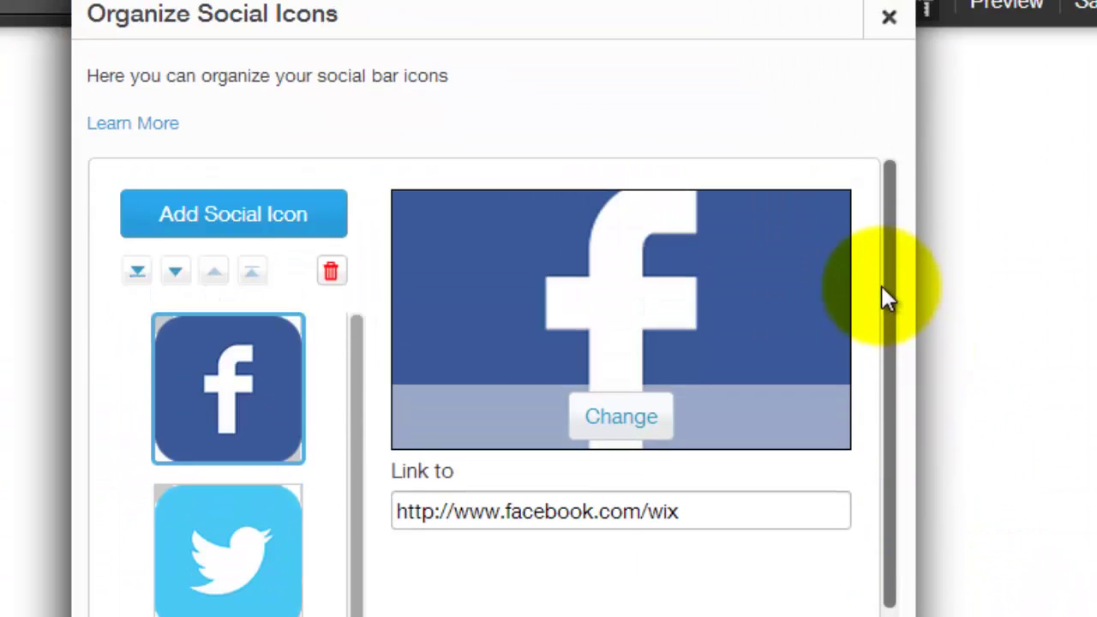
left_click(678, 441)
left_click(631, 413)
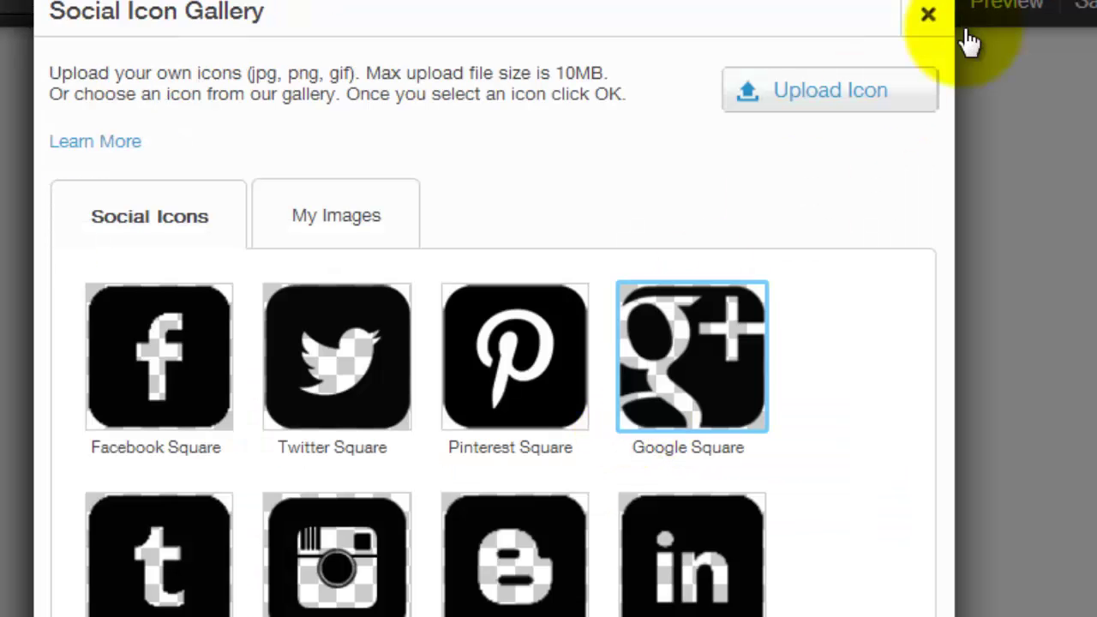
left_click(939, 43)
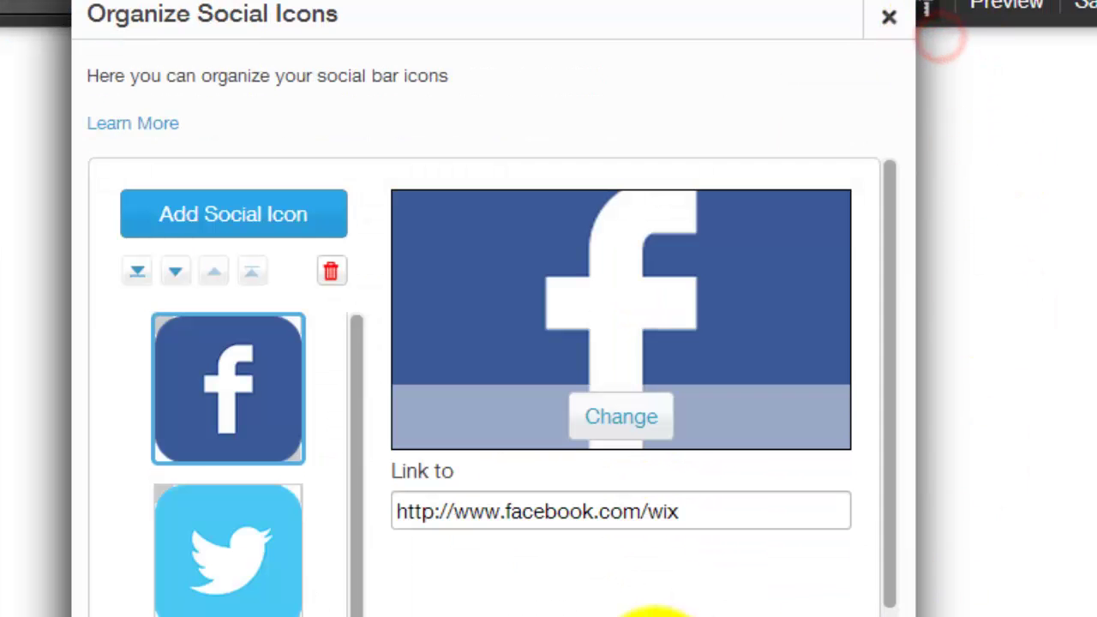
left_click(698, 518)
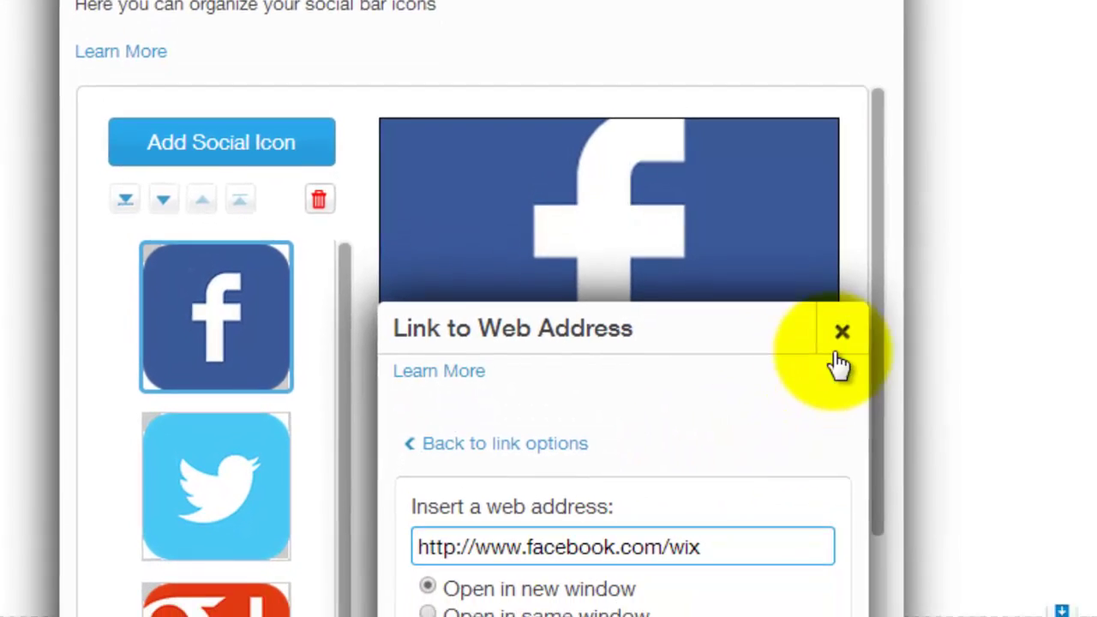
left_click(853, 406)
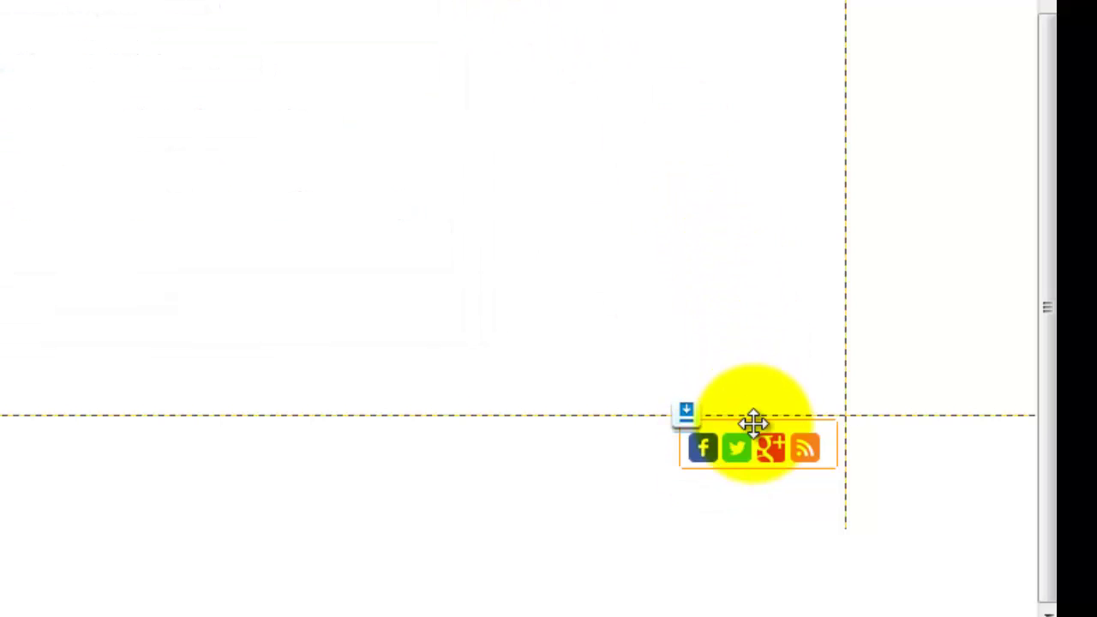
- Remove the social icon bar, then narrow and reposition the footer copyright text box
key("Delete")
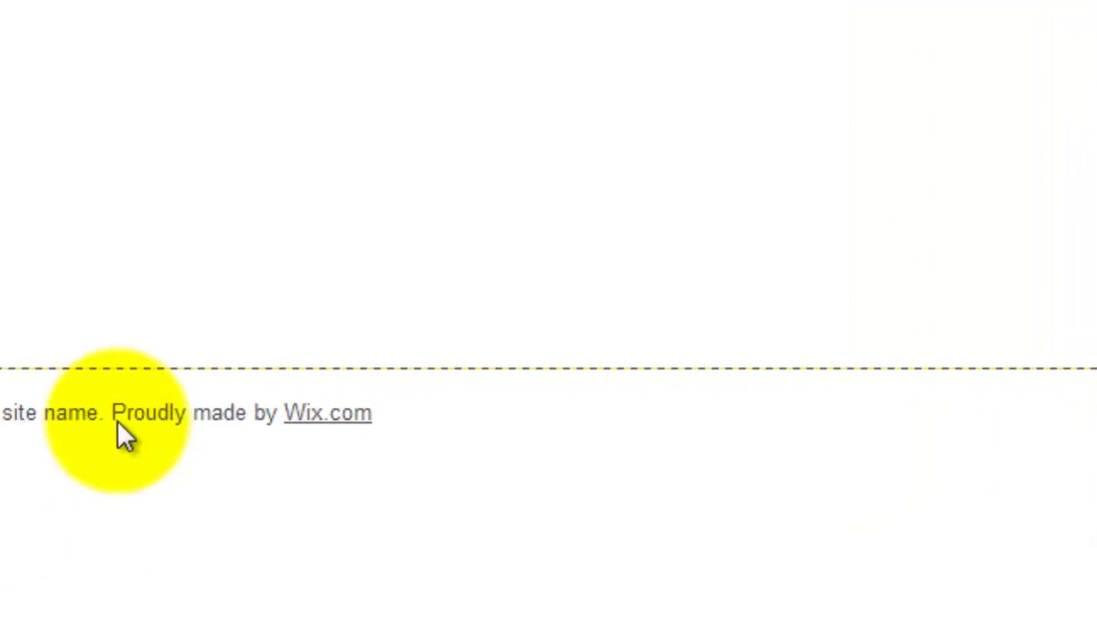
left_click(145, 417)
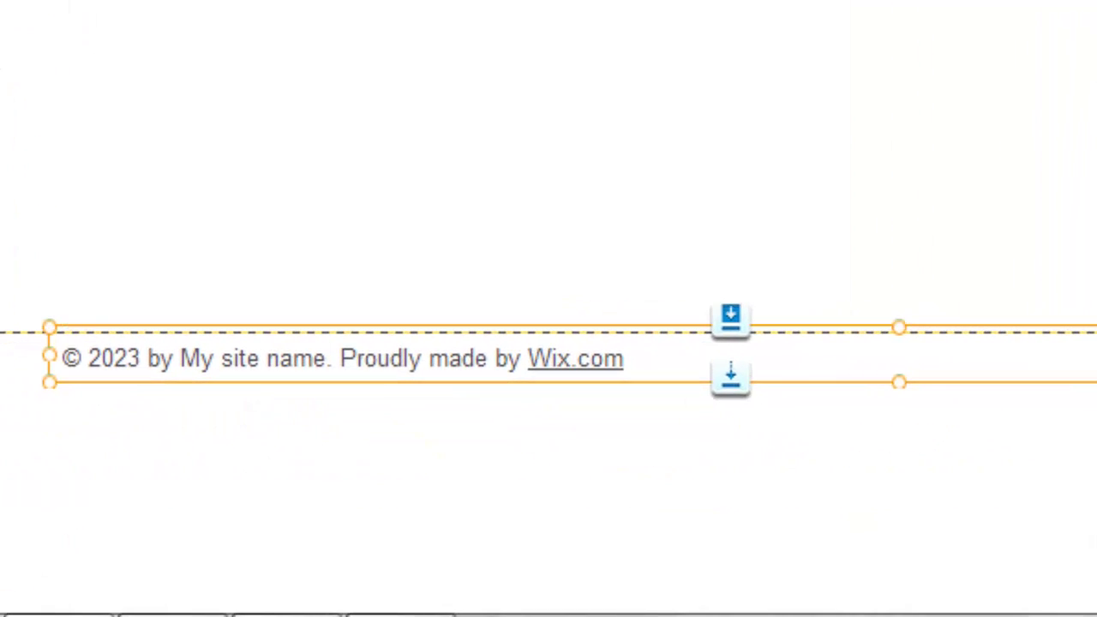
left_click_drag(1096, 360, 834, 360)
left_click_drag(609, 360, 723, 385)
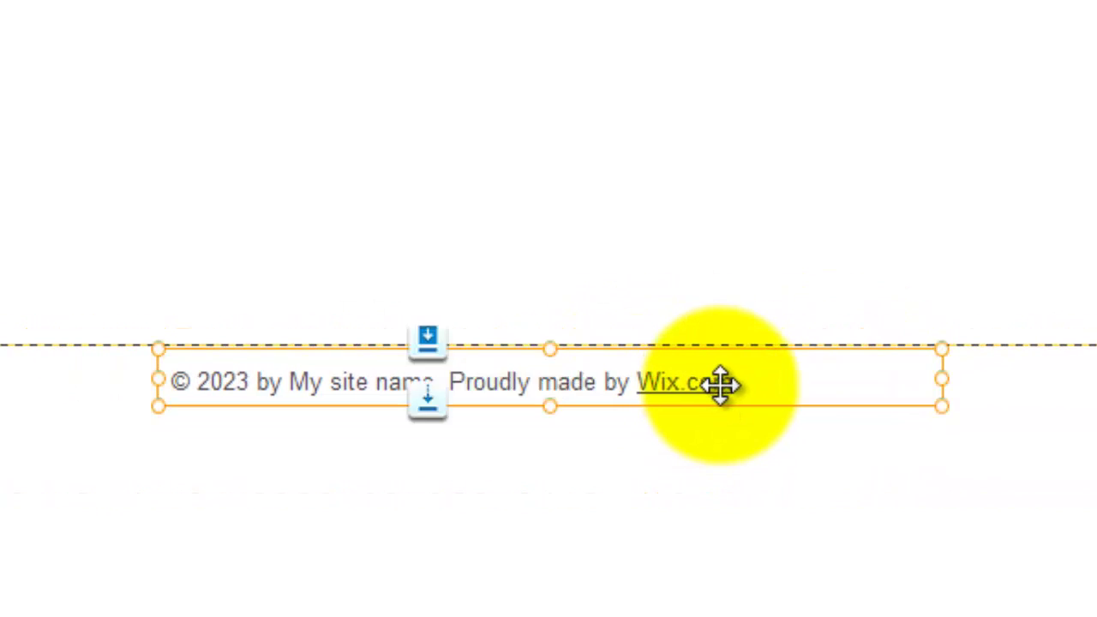
- Change the footer year to 2013 and replace 'My site name' with 'Wix my Website'
left_click(228, 379)
left_click(261, 397)
left_click(237, 377)
key("BackSpace")
type("1")
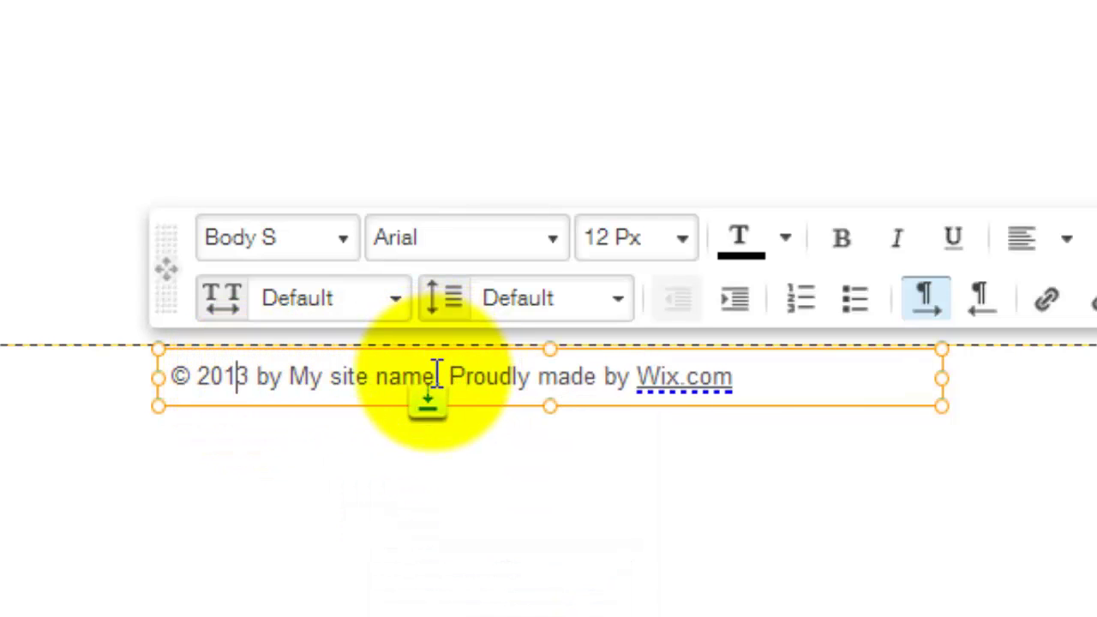
left_click_drag(435, 377, 295, 388)
type("Wix ")
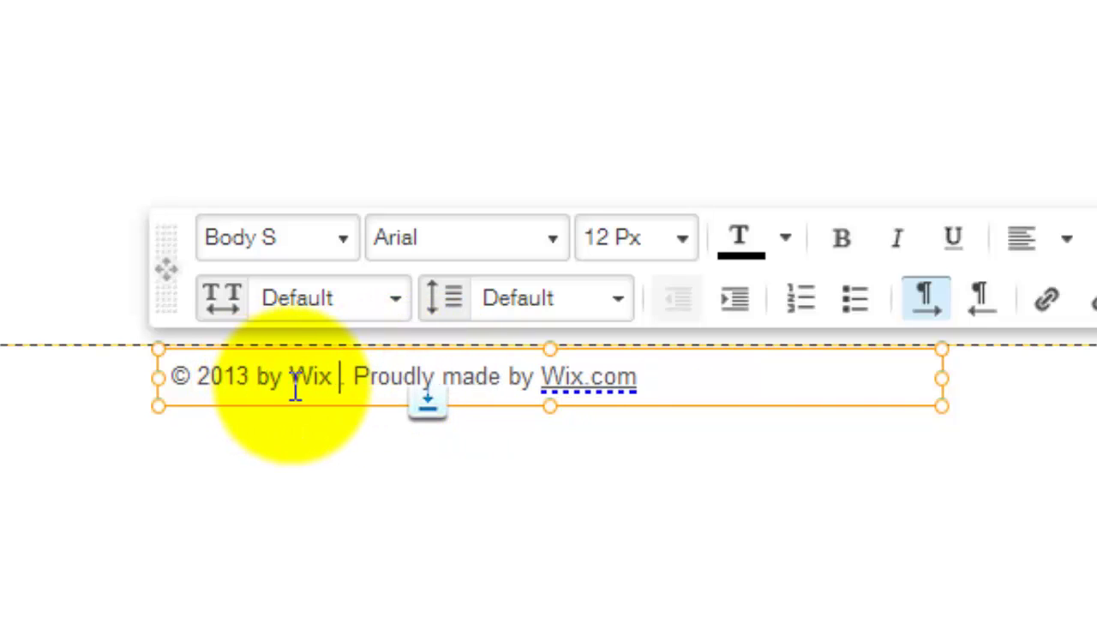
type("my Websi")
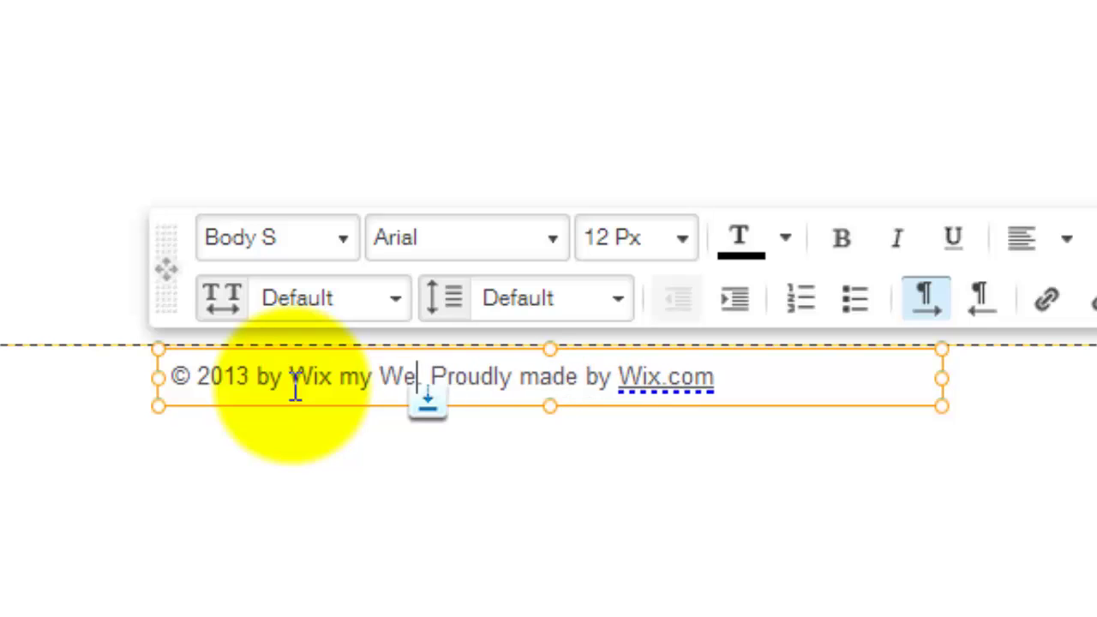
type("te")
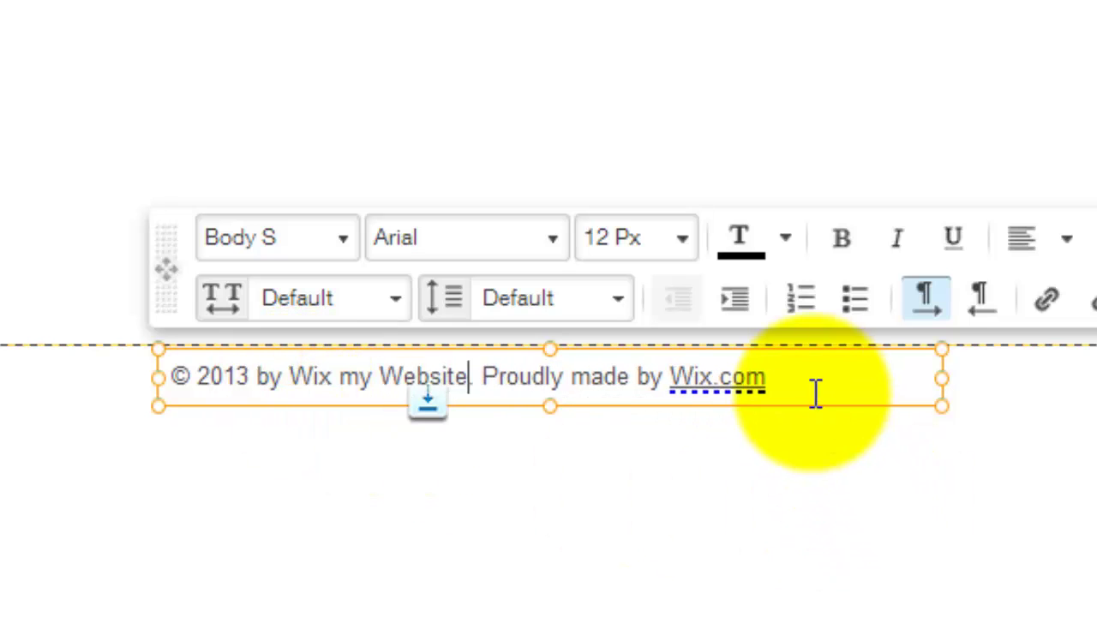
- Replace the Wix.com link text with 'Computer MD' and remove its underline
left_click_drag(801, 390, 668, 383)
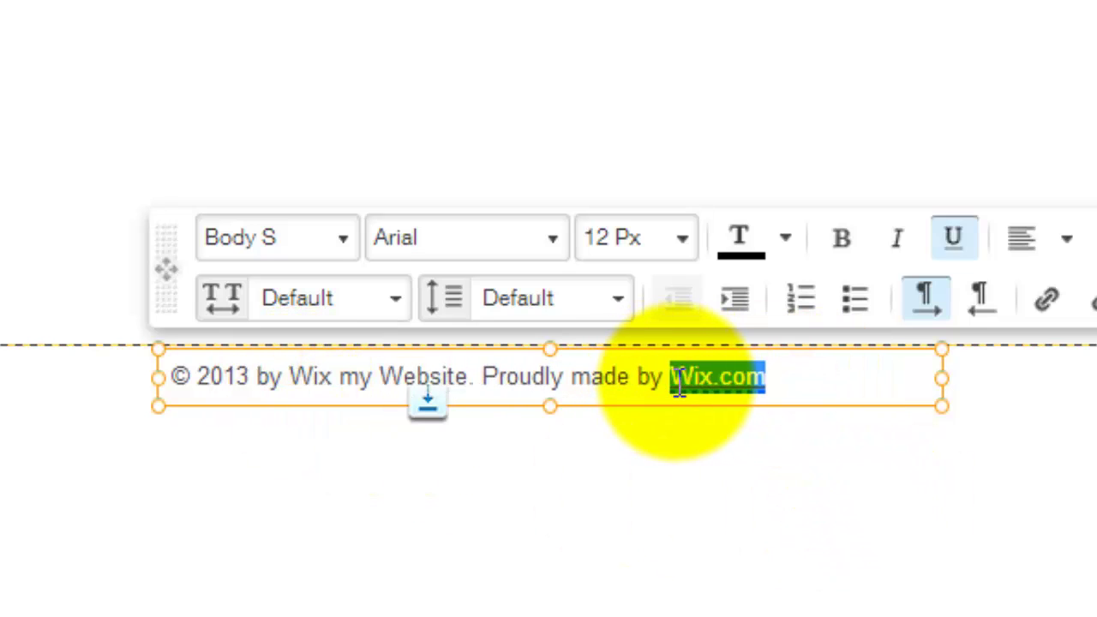
key("BackSpace")
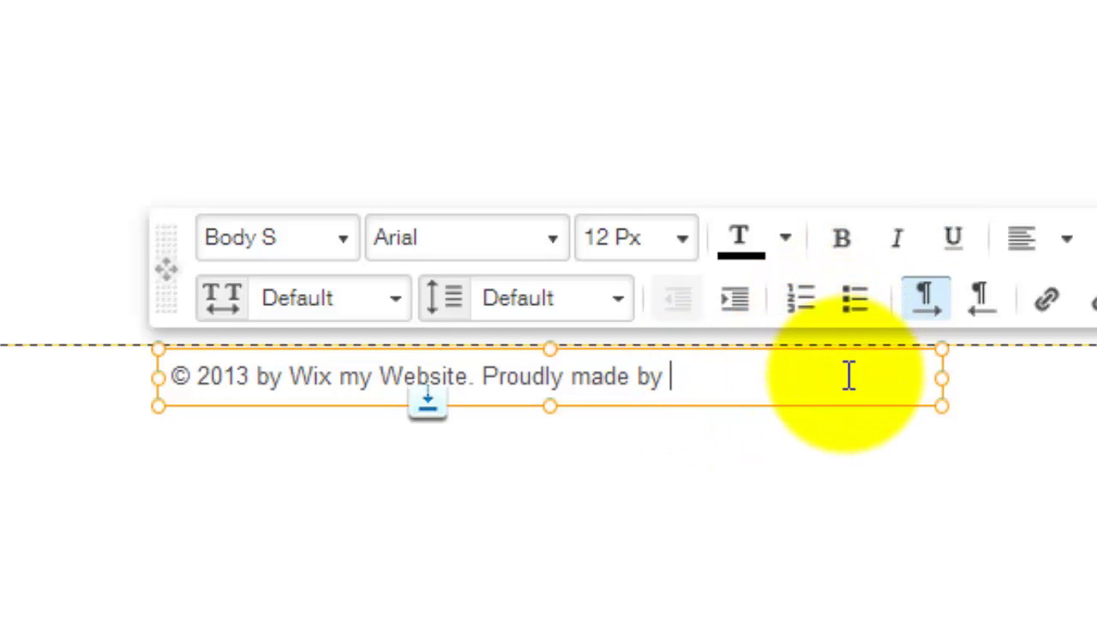
type("Com")
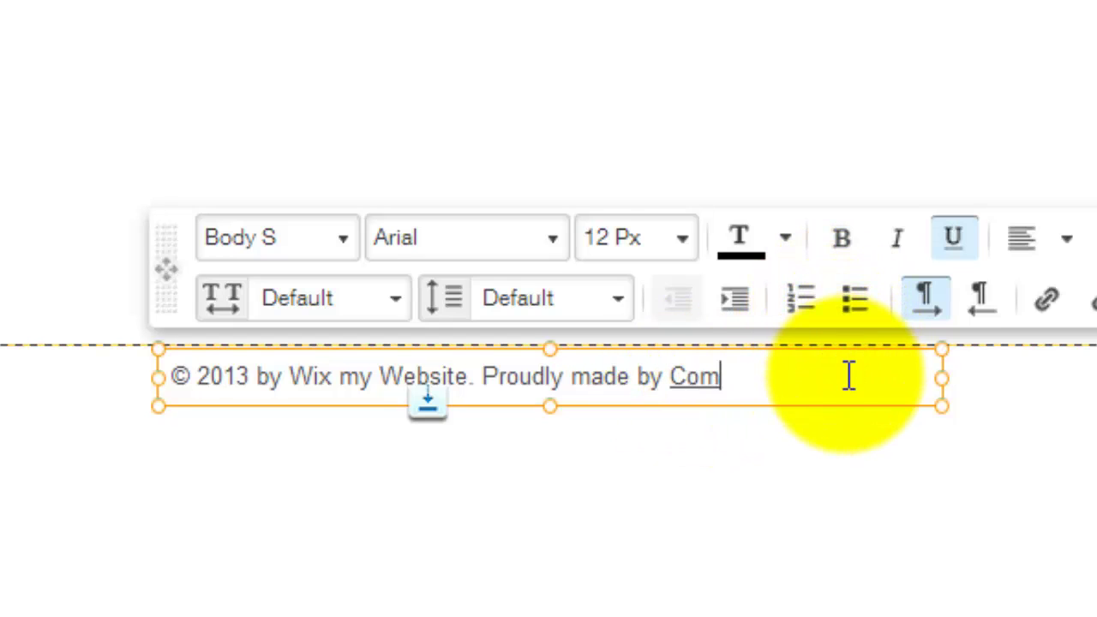
type("puter ")
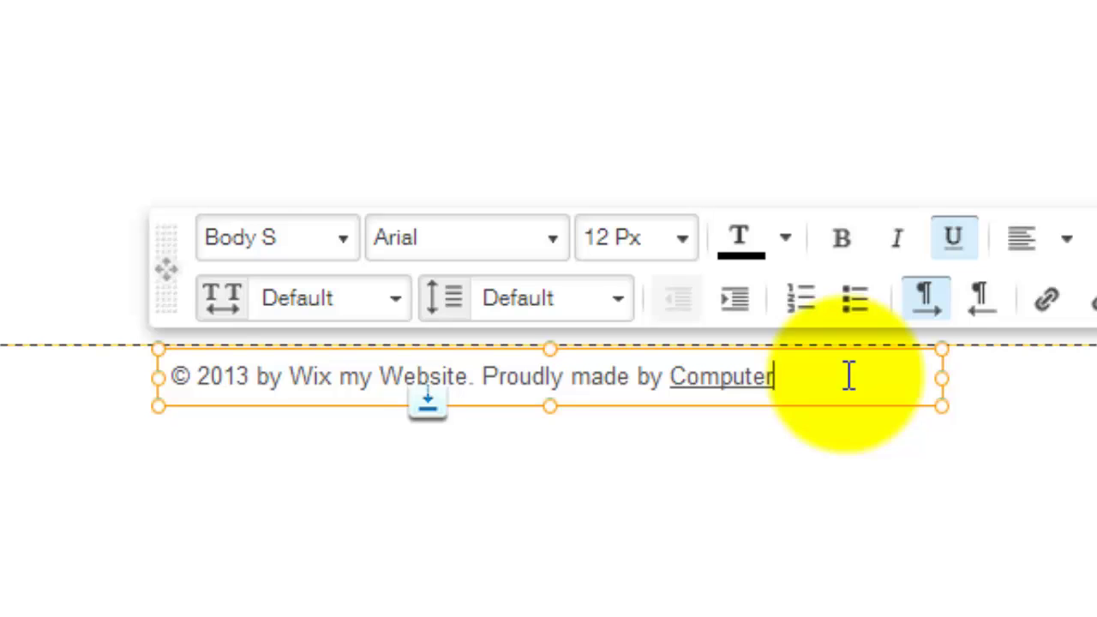
type("MD")
left_click_drag(845, 376, 674, 378)
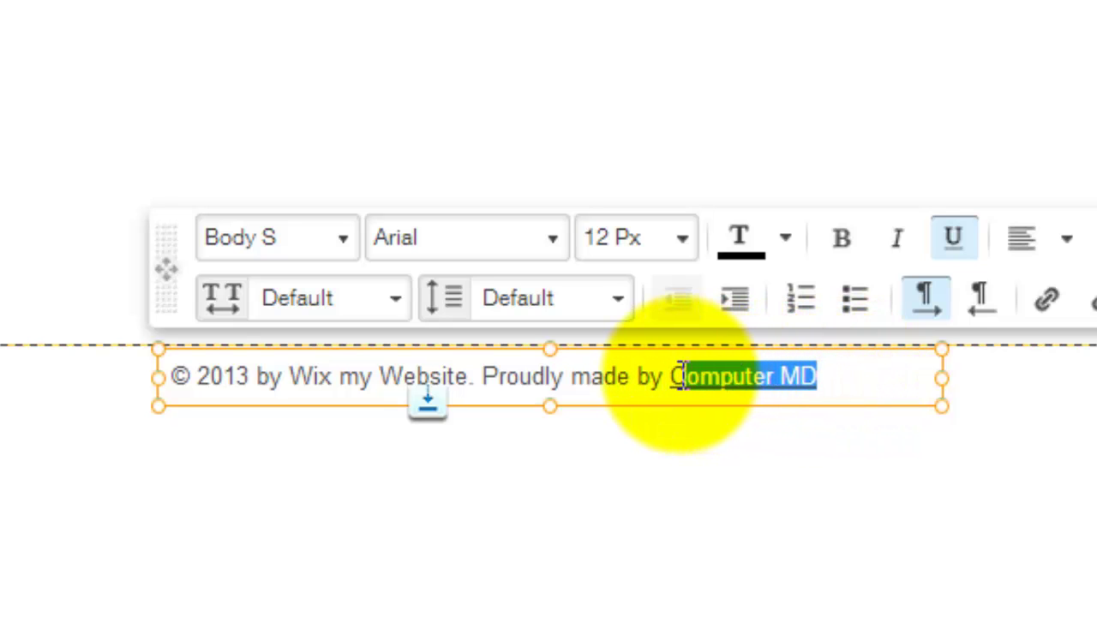
left_click(952, 240)
- Nudge the footer text box slightly to settle it in the footer
left_click(970, 552)
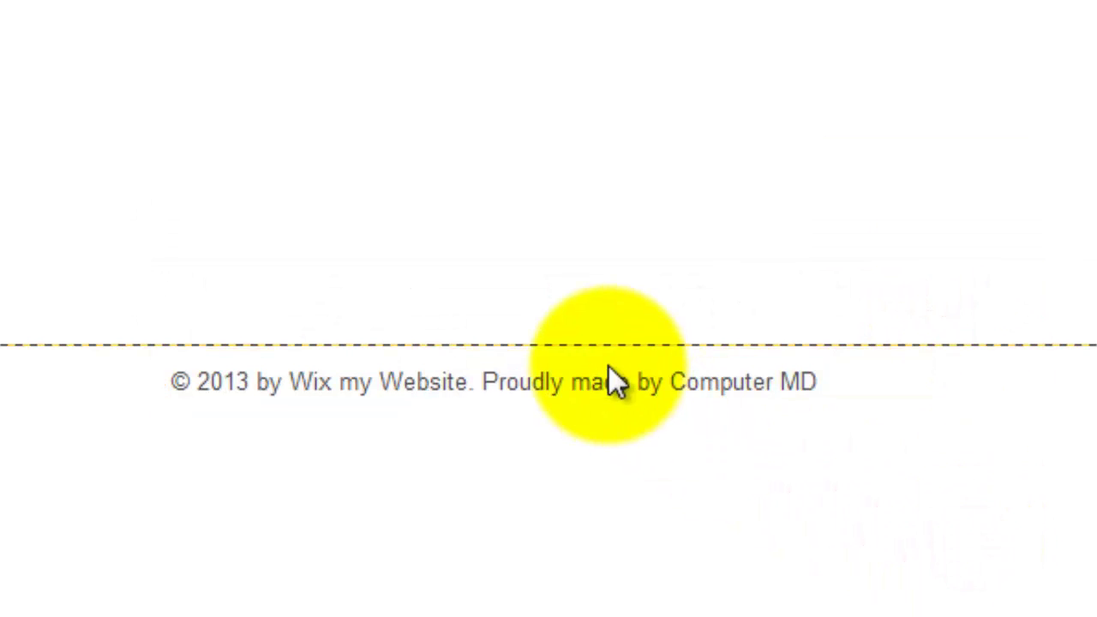
left_click_drag(611, 385, 591, 368)
left_click(636, 255)
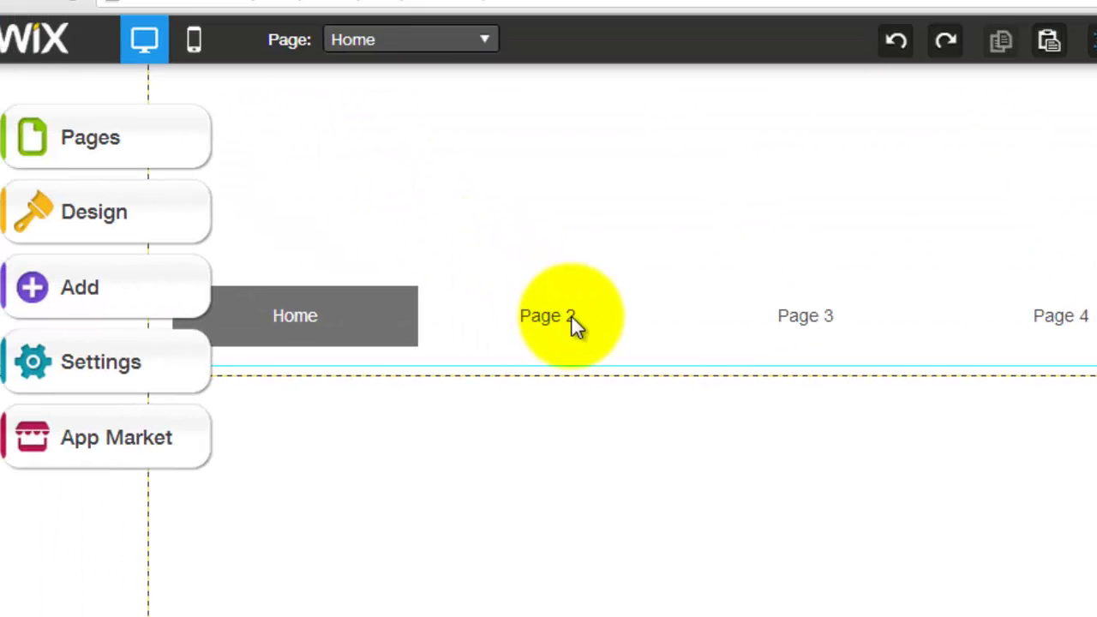
- Add a Strip from Shapes & Lines and shrink it into a thin band at the page top
left_click(571, 315)
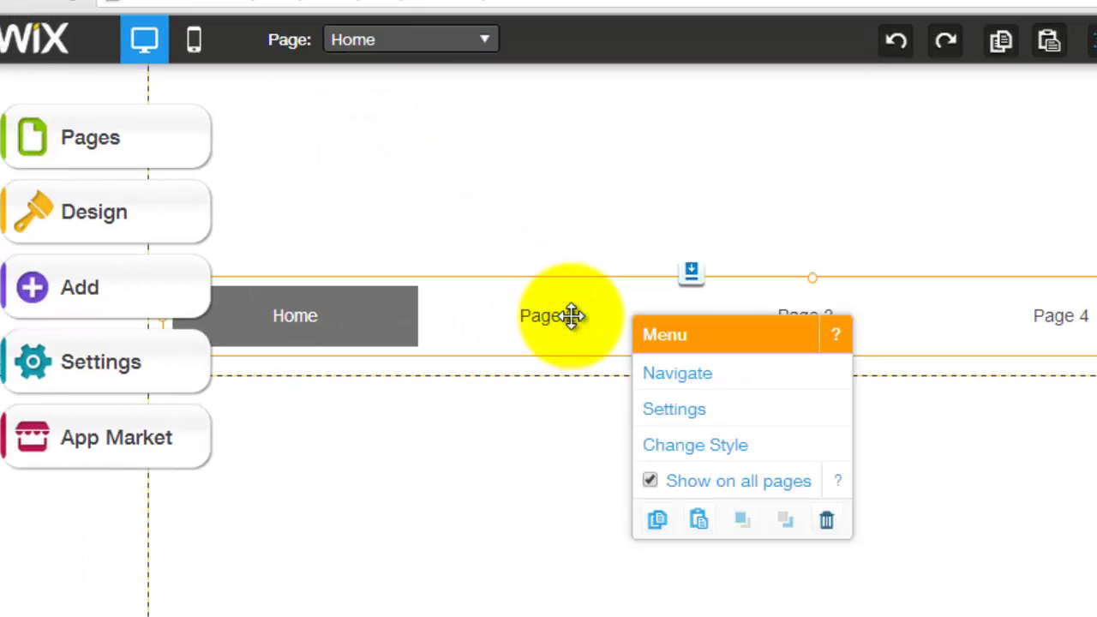
left_click(563, 313)
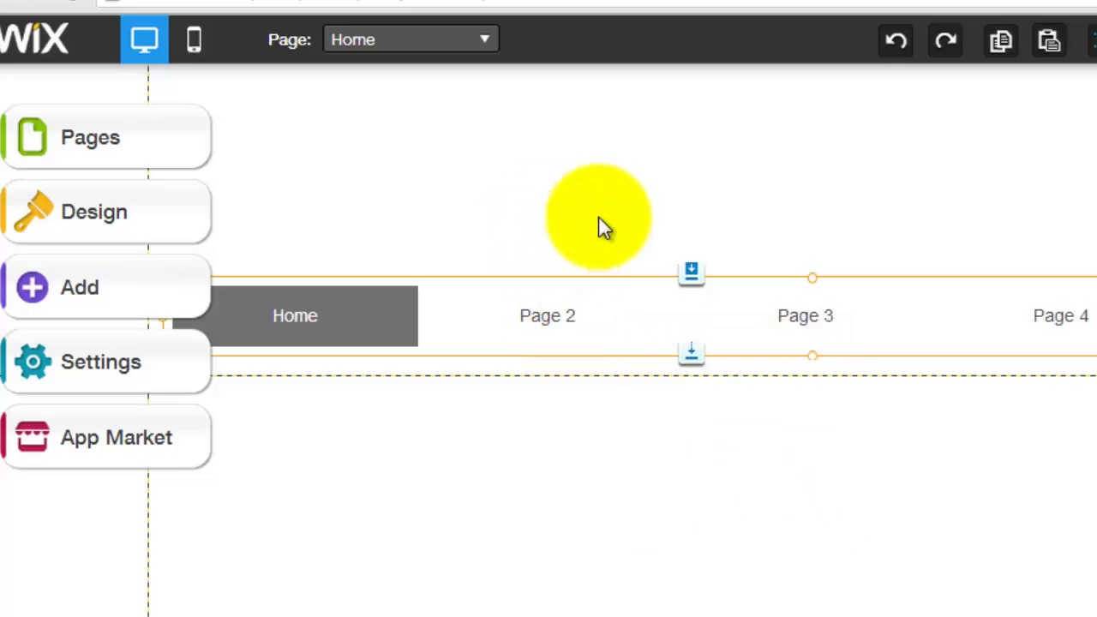
left_click(110, 283)
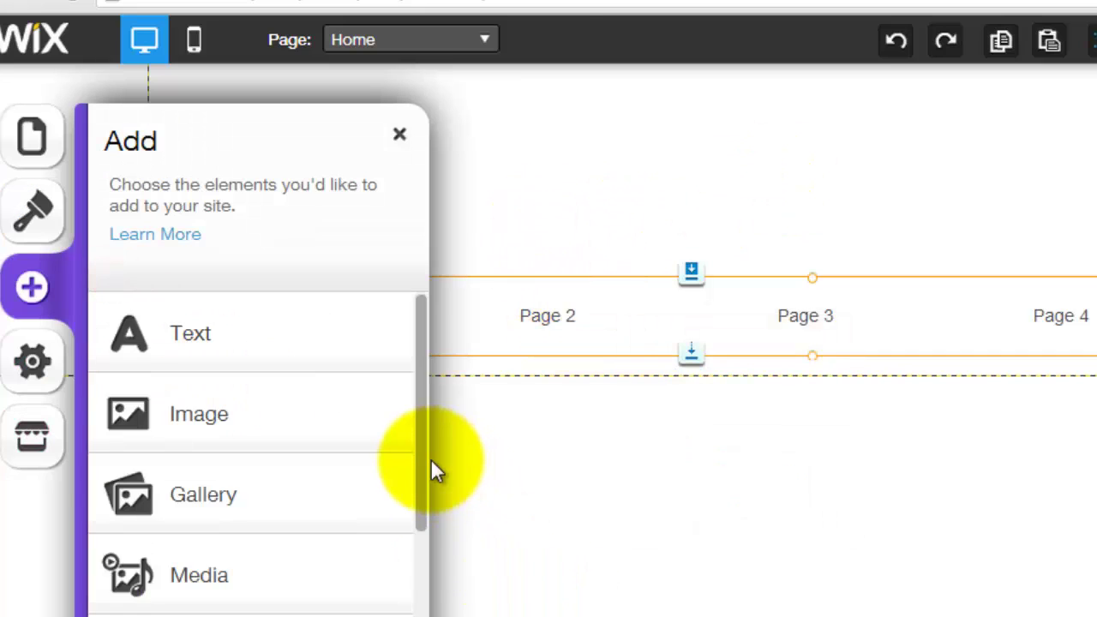
left_click_drag(420, 505, 401, 563)
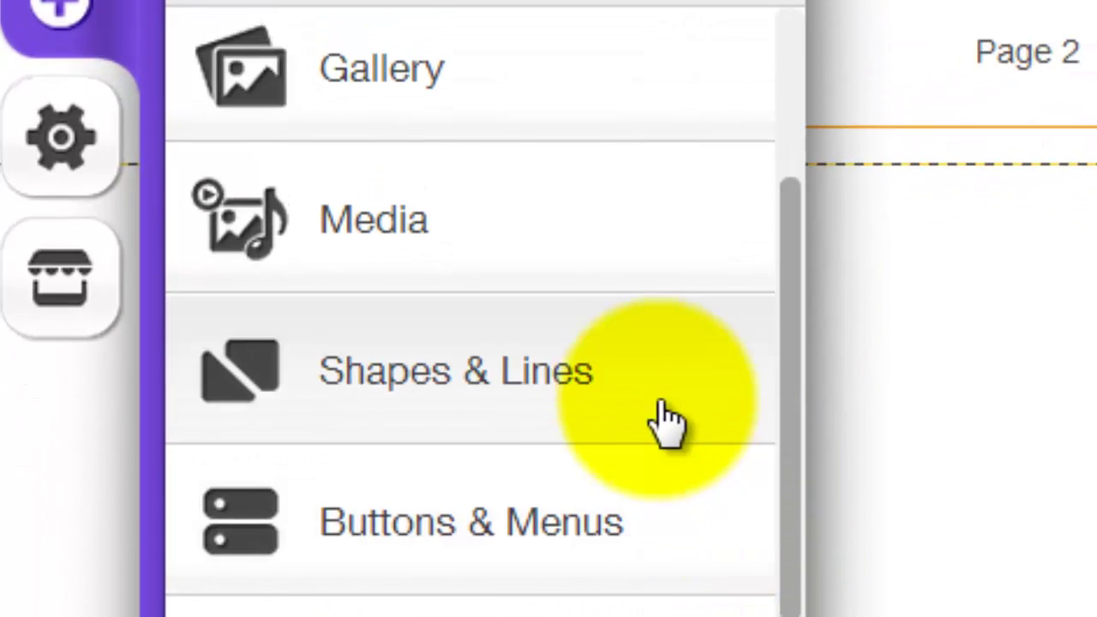
left_click(666, 420)
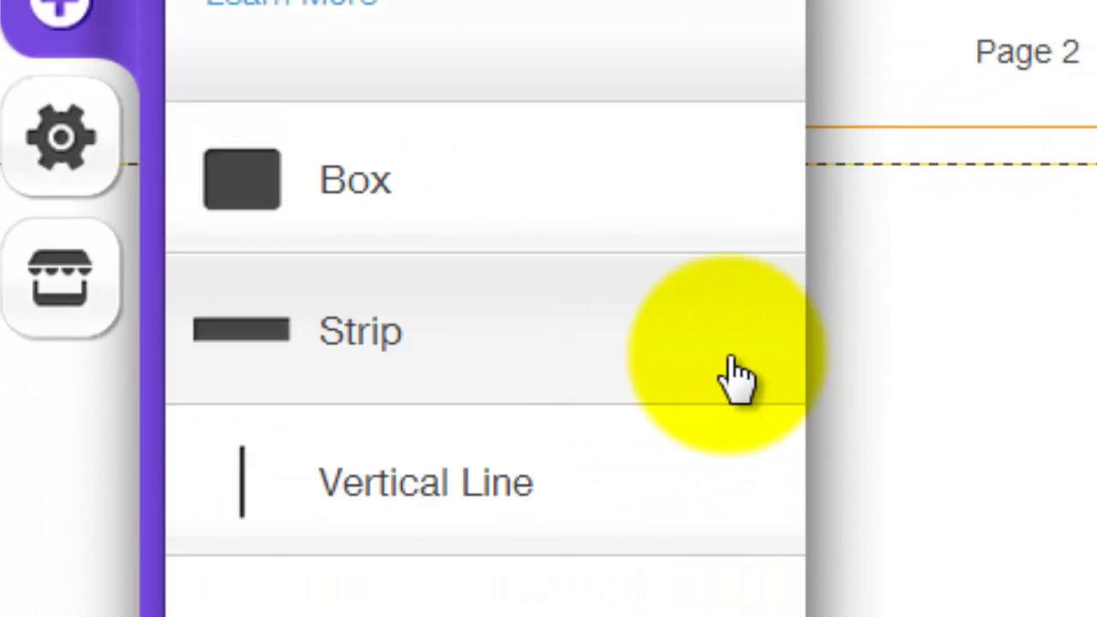
left_click(651, 370)
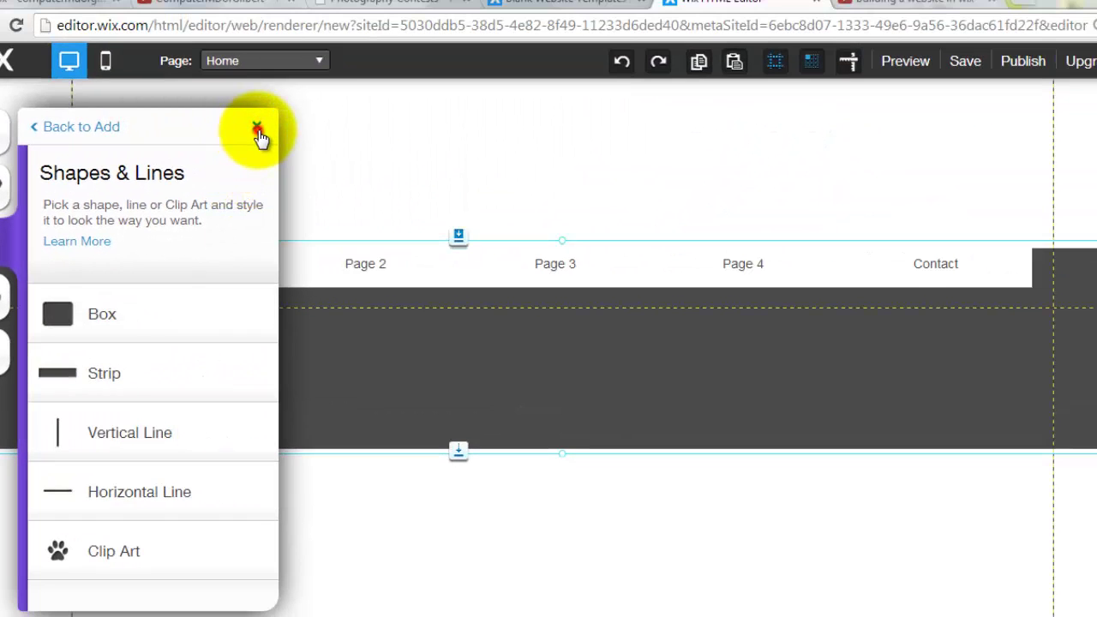
left_click(257, 130)
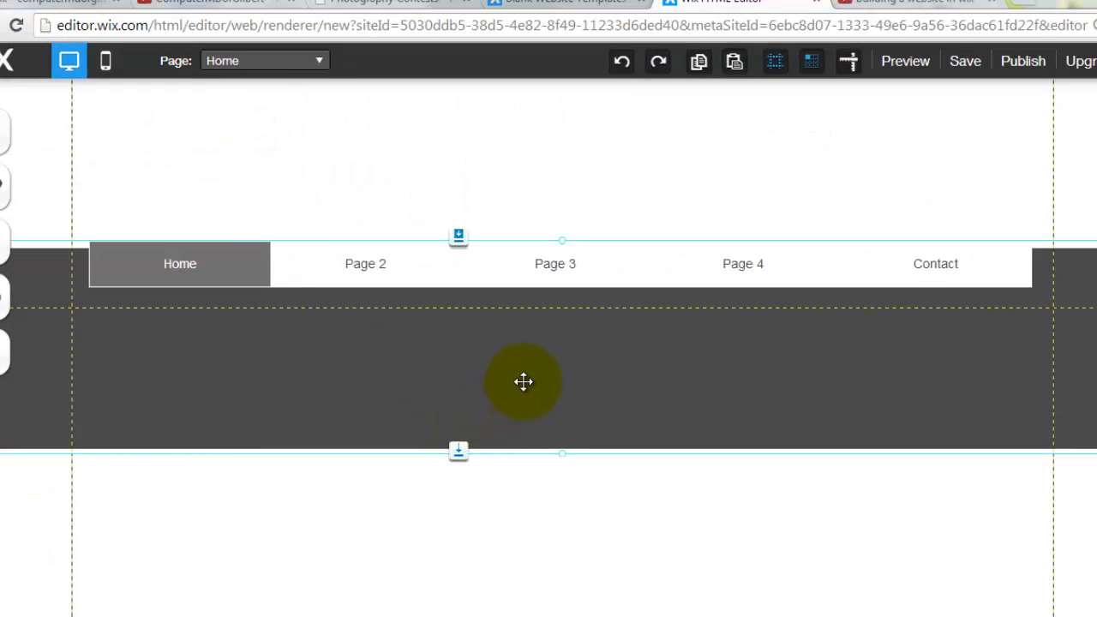
left_click_drag(522, 414, 523, 475)
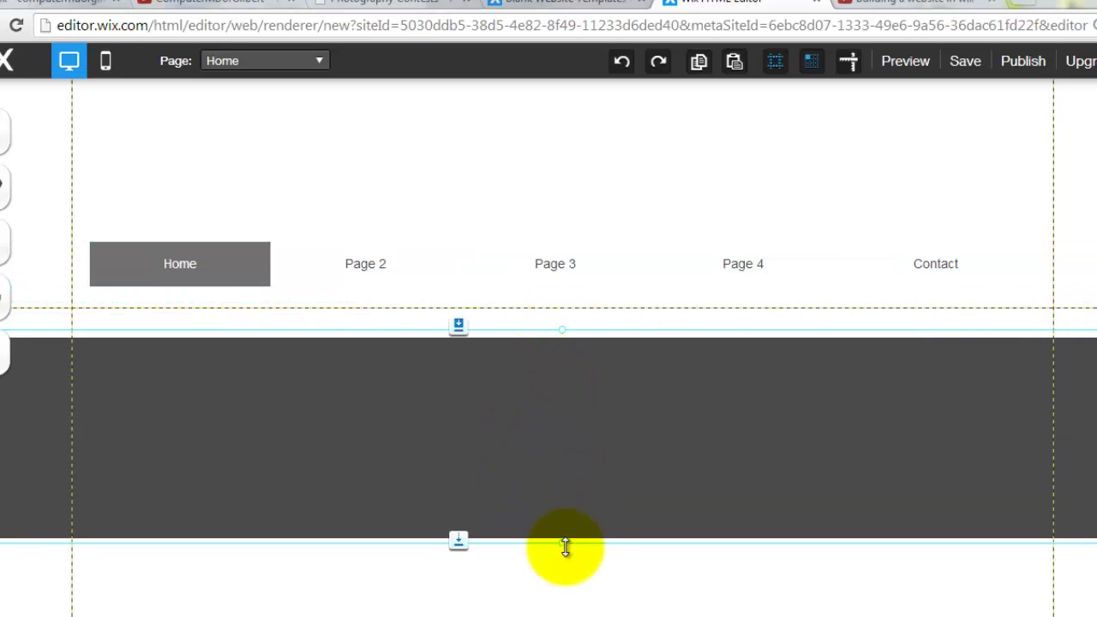
left_click_drag(564, 546, 561, 130)
- Personalize the top strip's style with the Bevel Screen skin
left_click(569, 163)
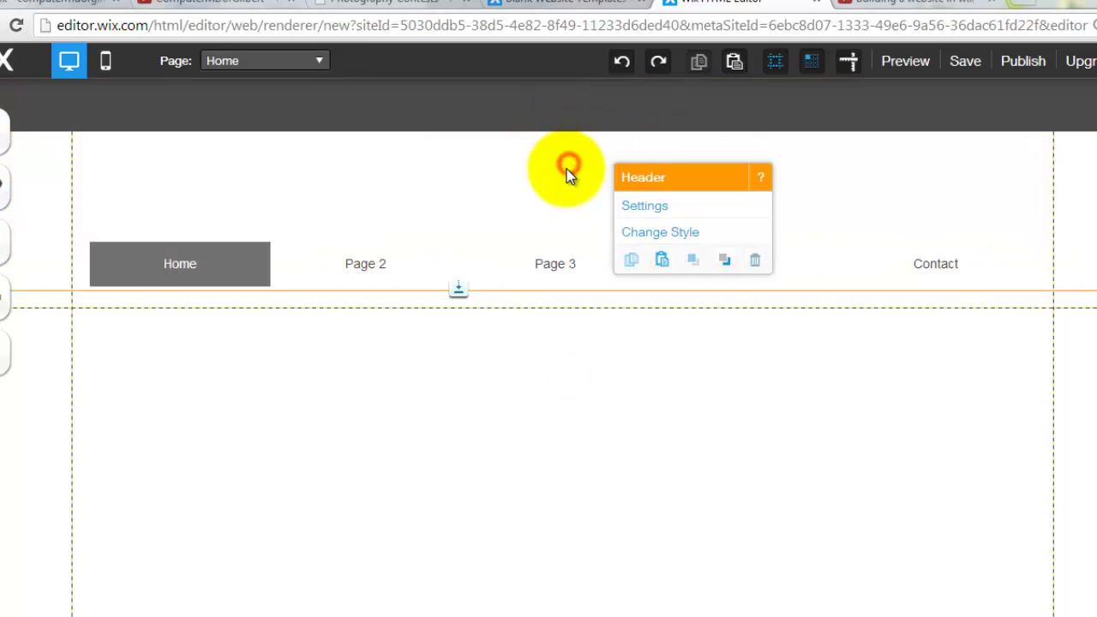
double_click(438, 112)
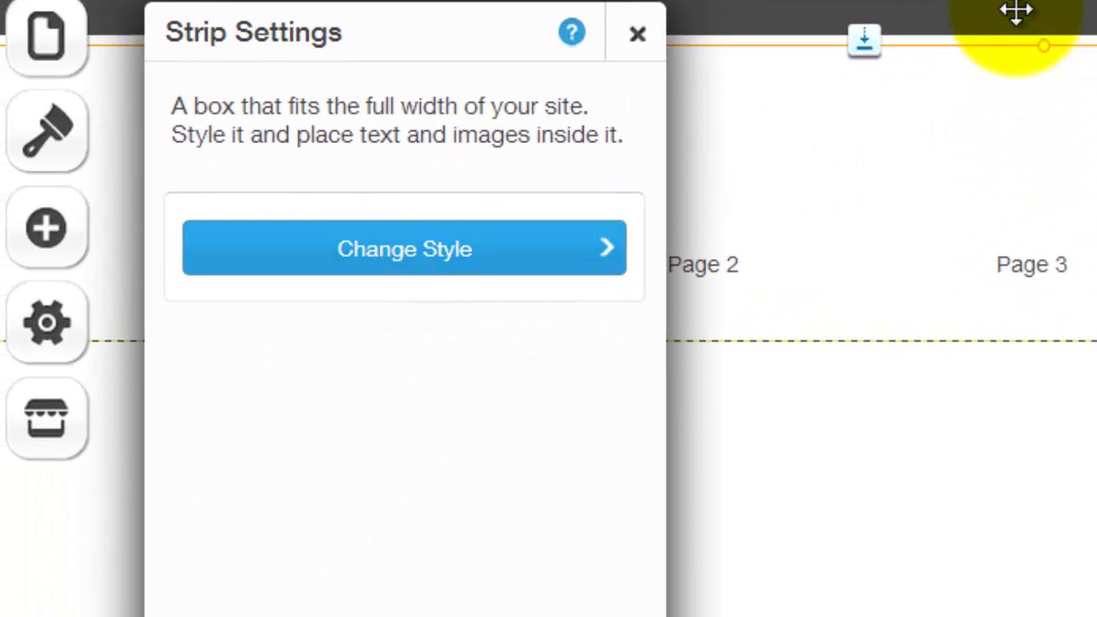
left_click(478, 242)
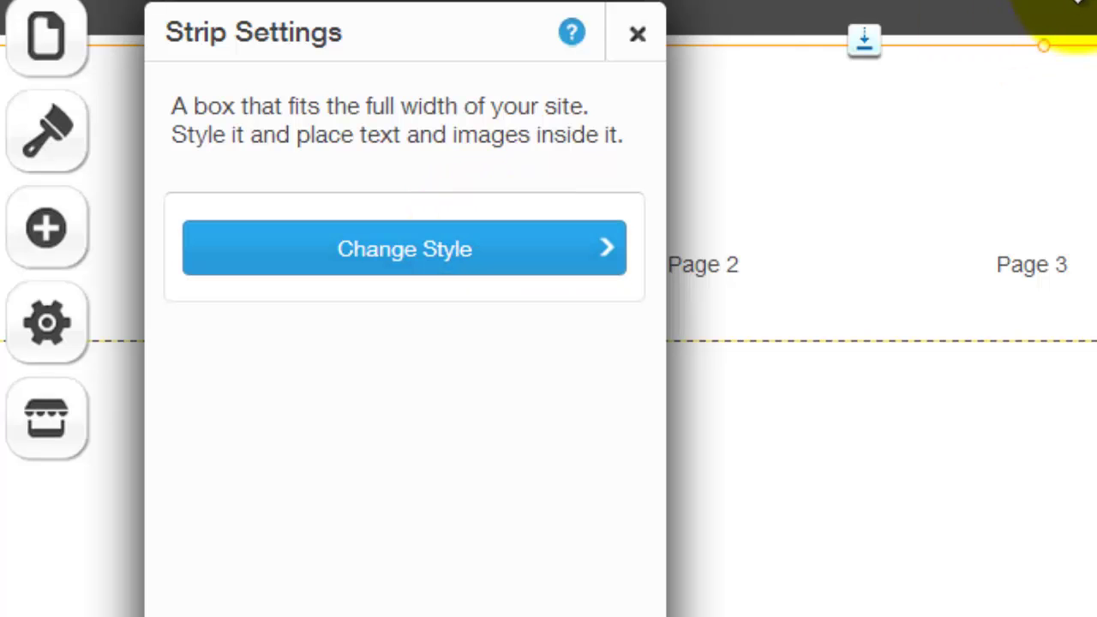
left_click(494, 267)
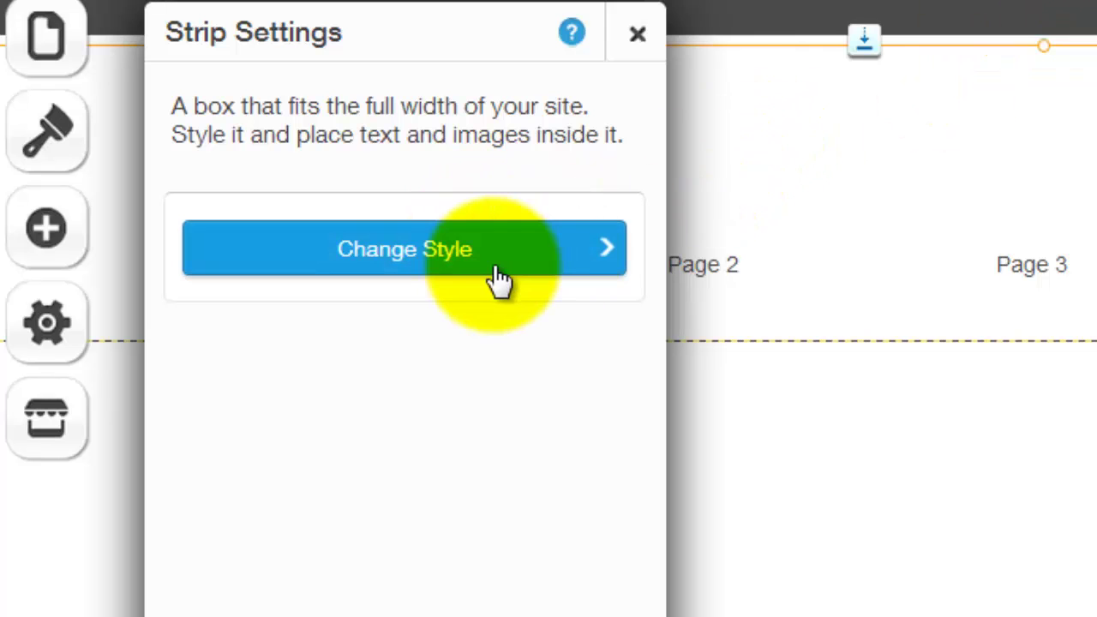
left_click(495, 264)
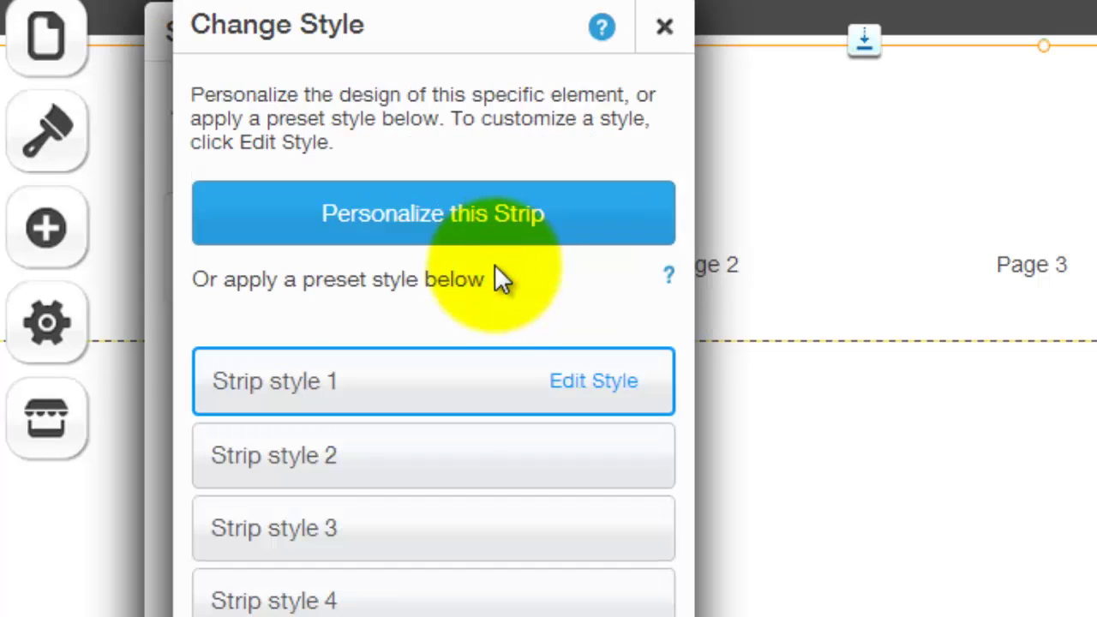
left_click(540, 224)
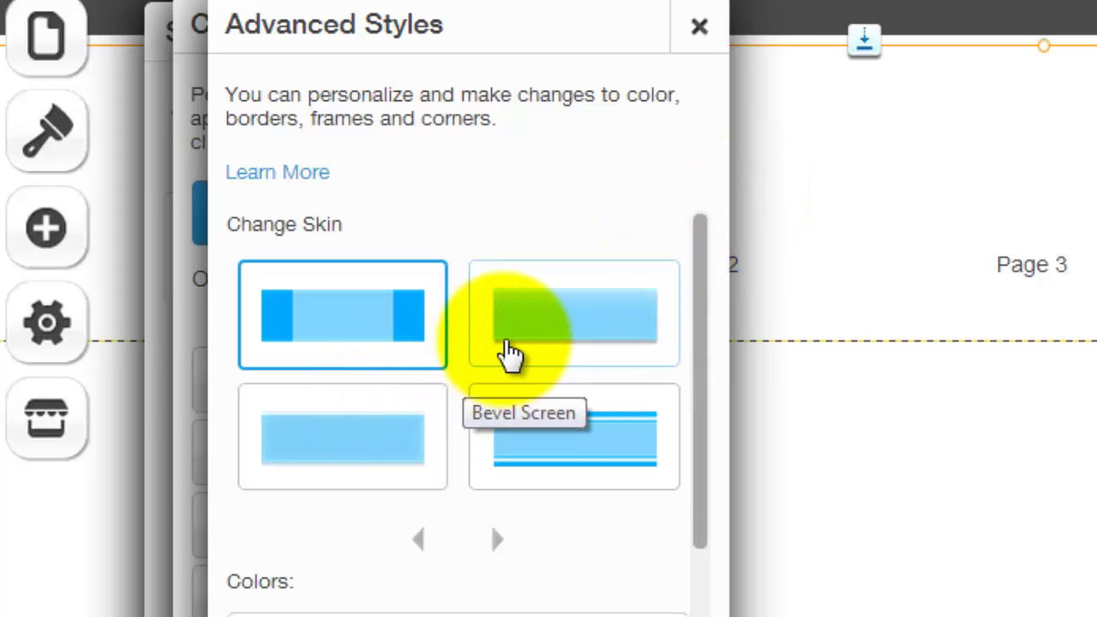
left_click(510, 353)
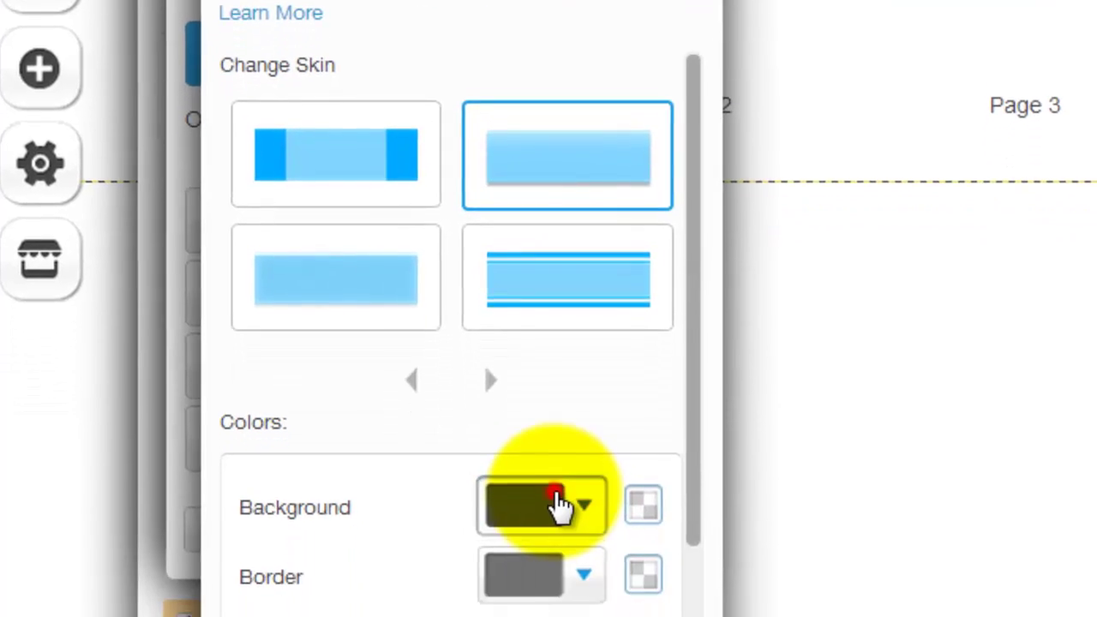
- Set the strip's background and border colours to bright blue and confirm the style
left_click(557, 502)
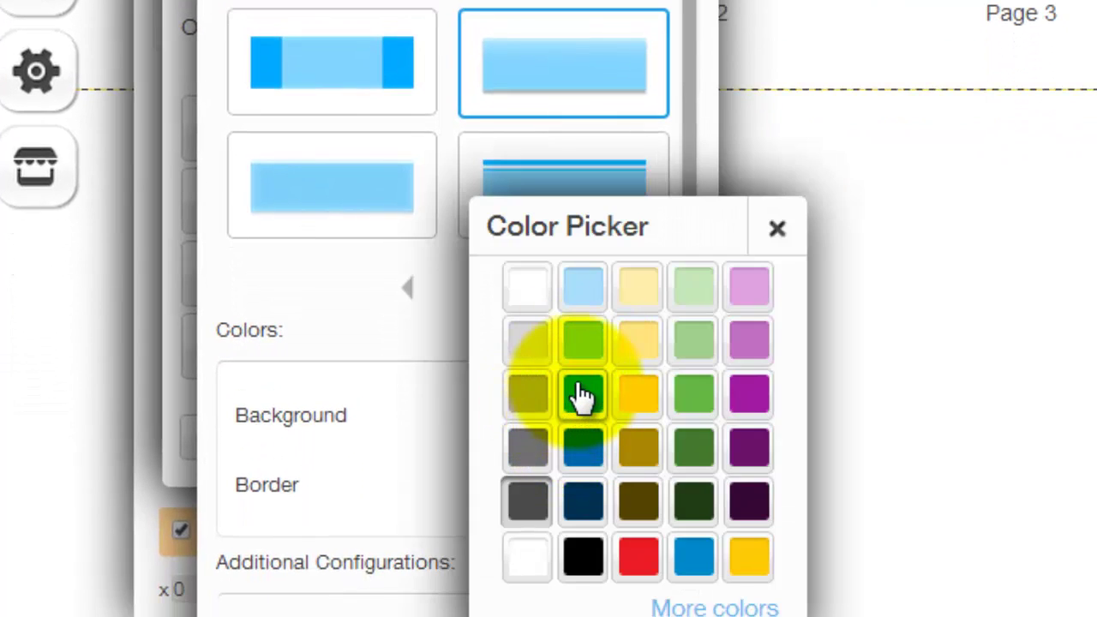
left_click(583, 396)
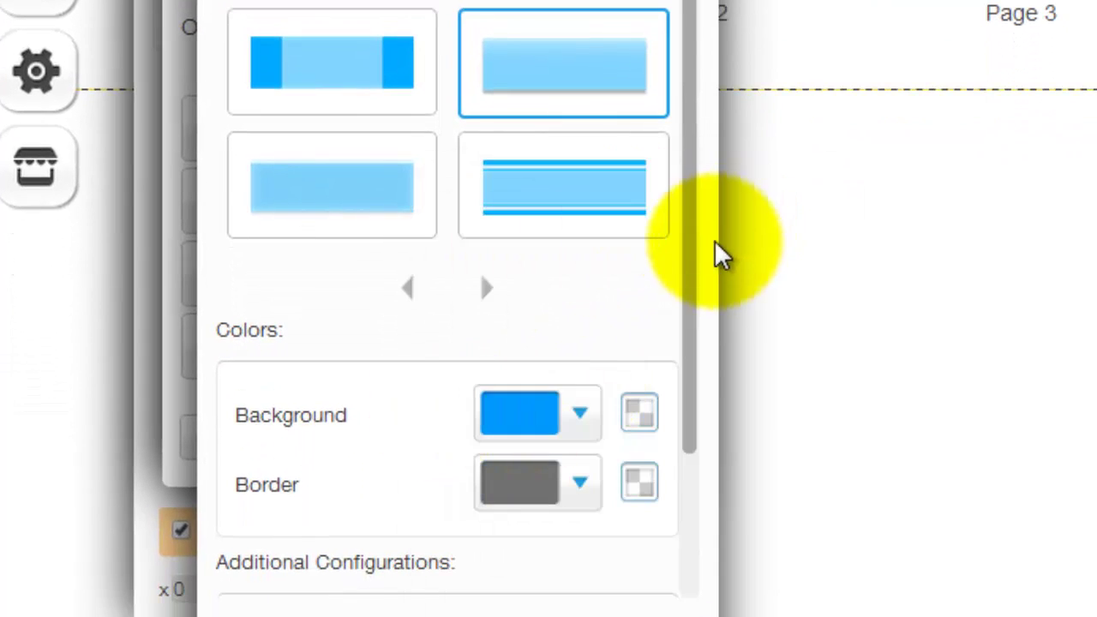
left_click_drag(693, 259, 683, 386)
left_click(536, 326)
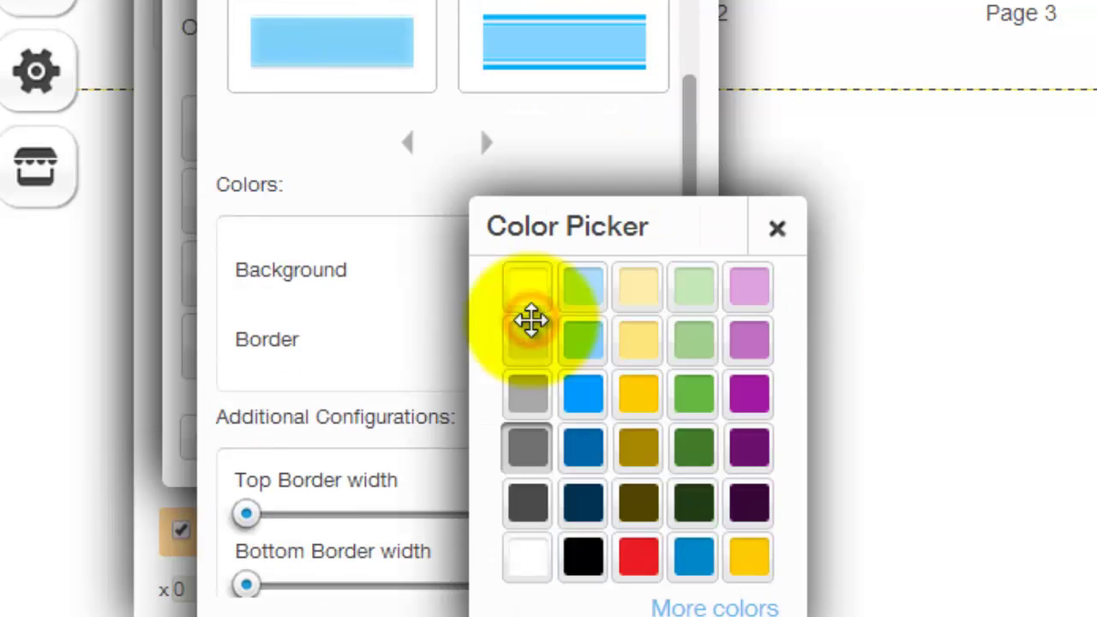
left_click(584, 396)
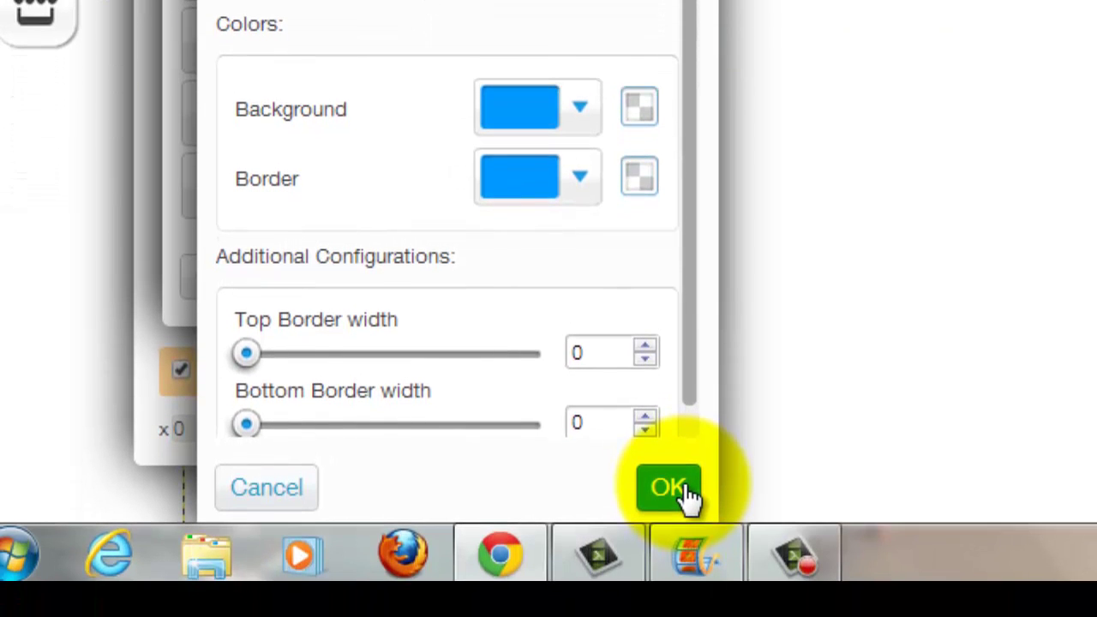
left_click(682, 488)
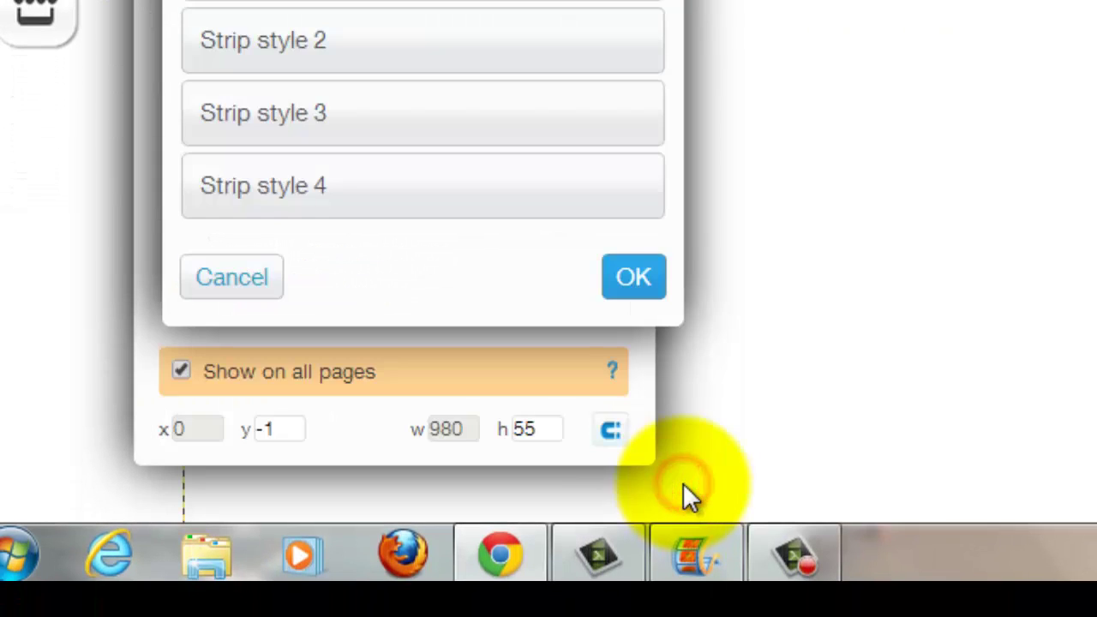
left_click(656, 282)
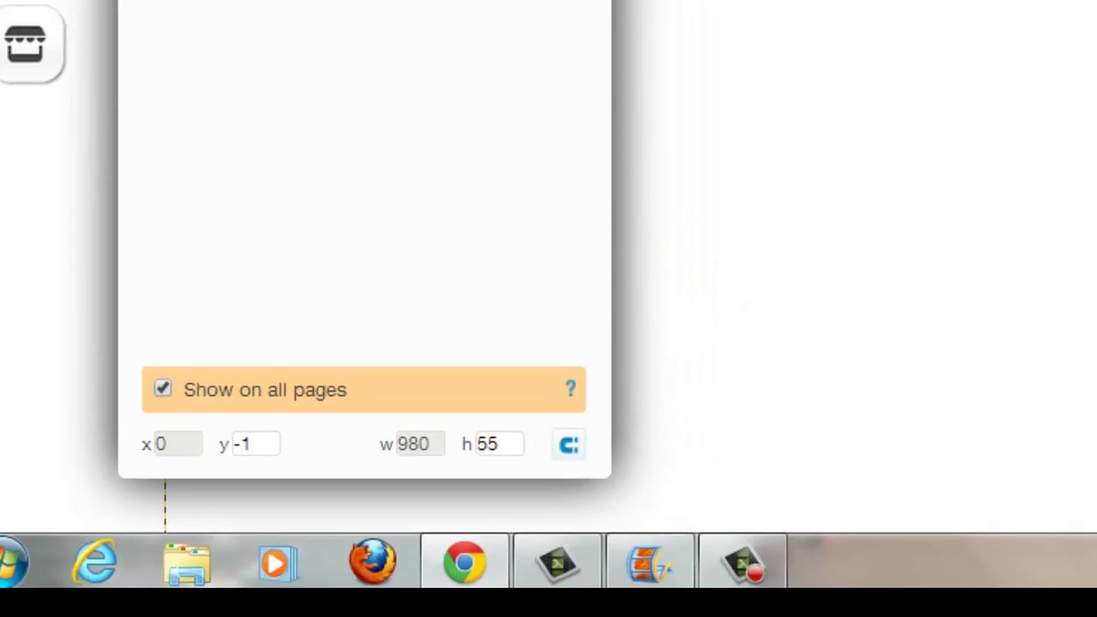
- Add a Box from Shapes & Lines, narrow it and place it inside the blue strip
left_click(534, 508)
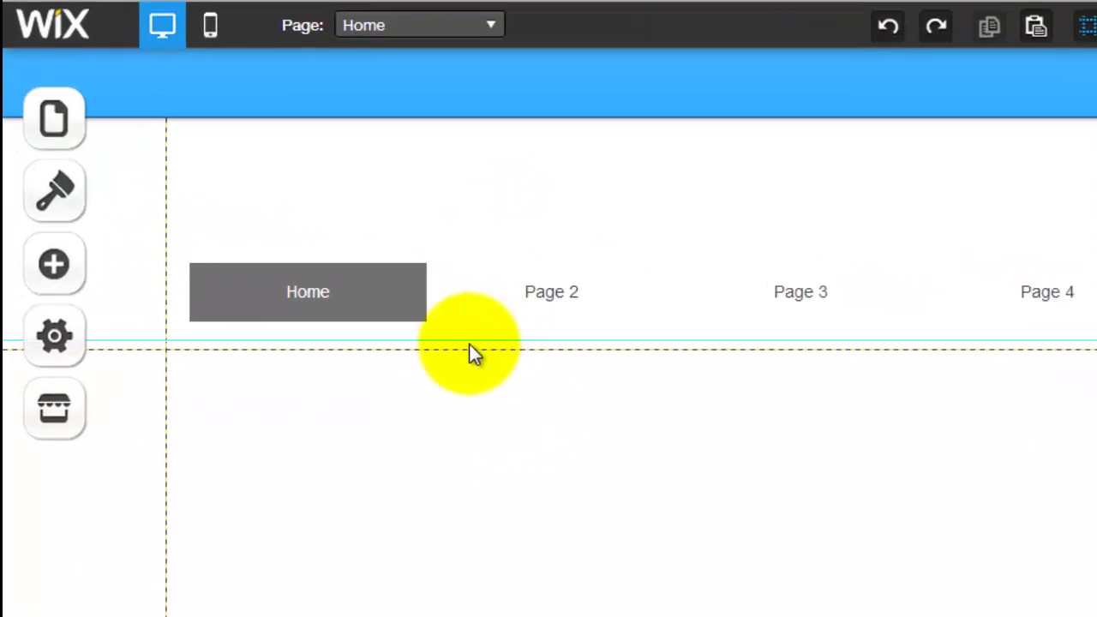
left_click(54, 264)
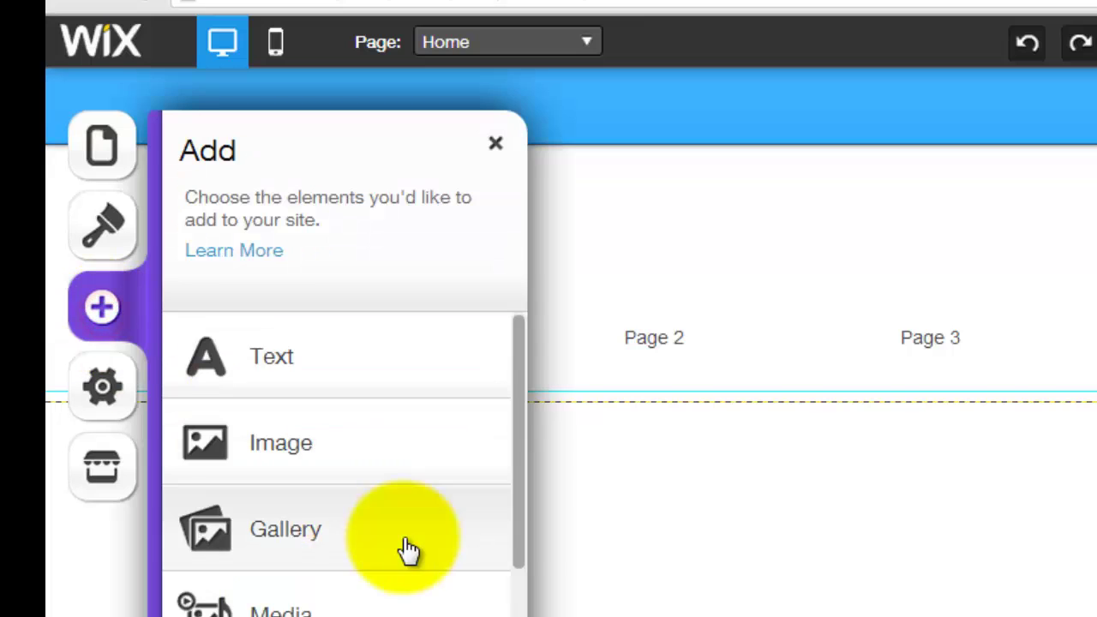
left_click_drag(519, 536, 523, 608)
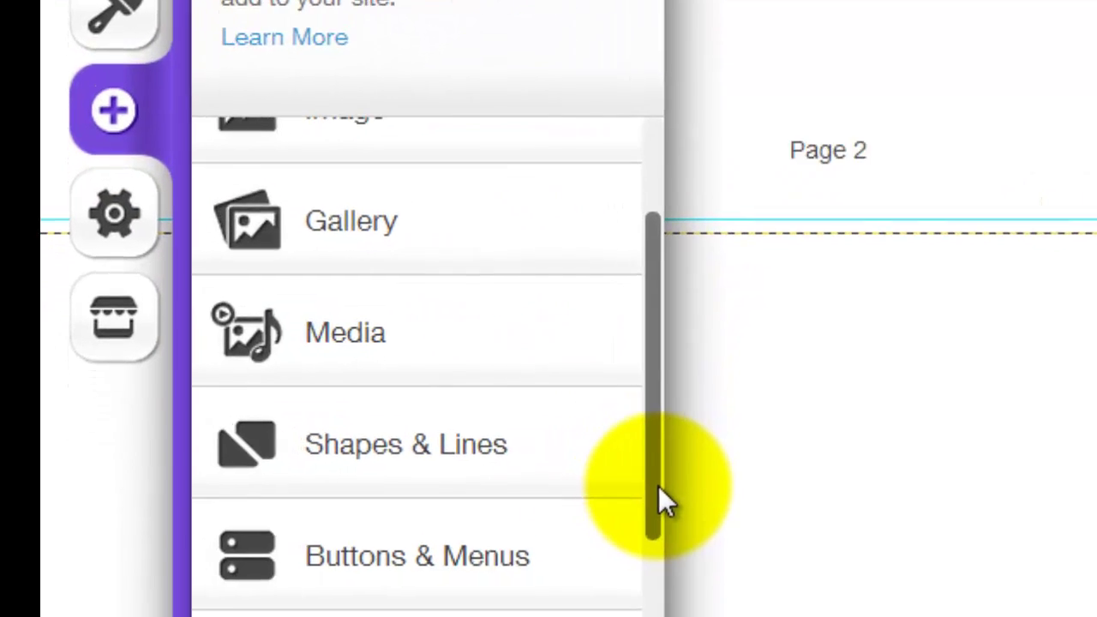
left_click(458, 443)
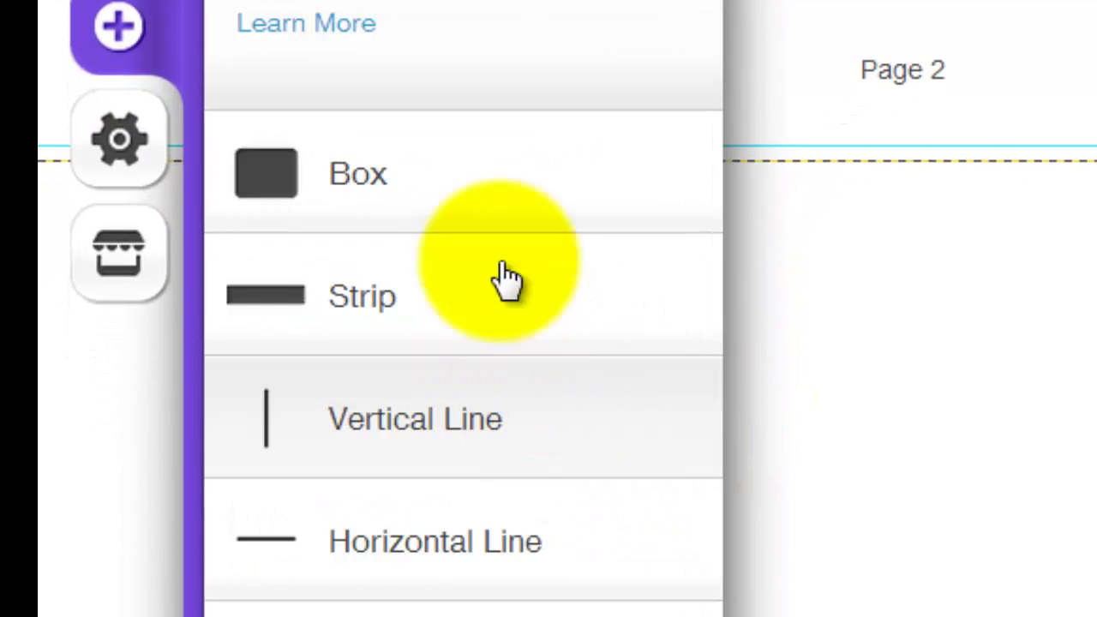
left_click(480, 220)
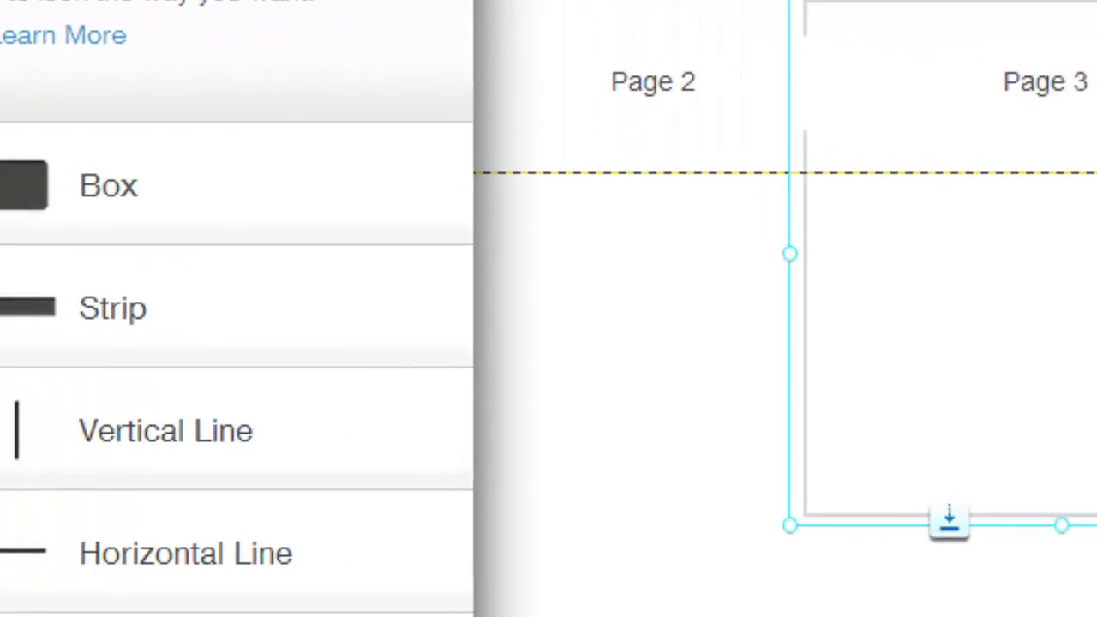
left_click_drag(789, 251, 889, 491)
left_click_drag(458, 513, 460, 534)
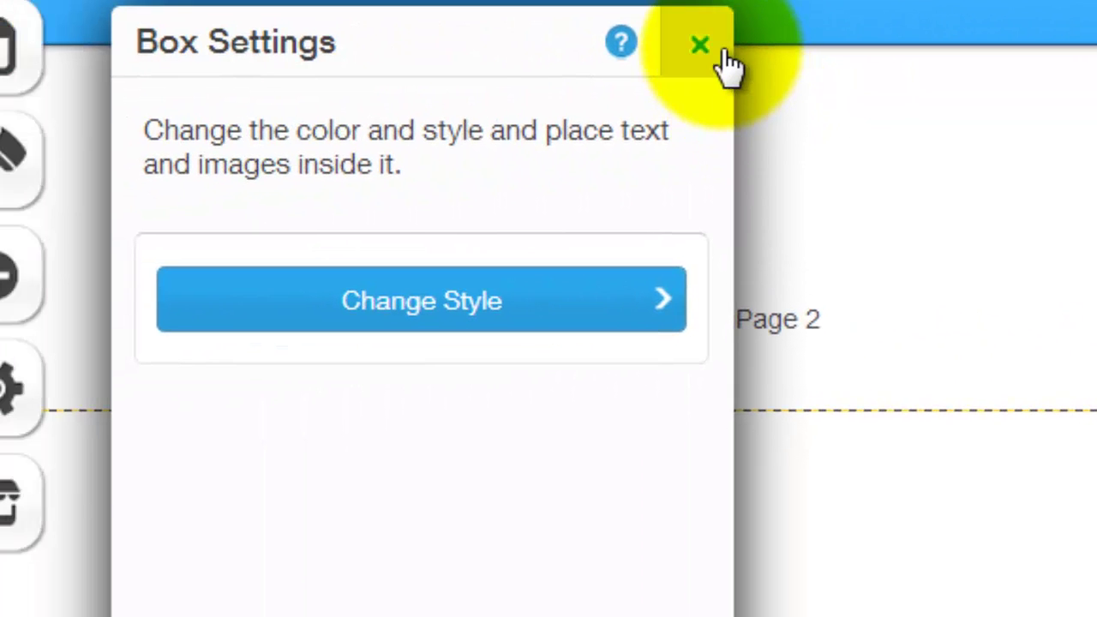
- Personalize the box and settle on the gradient skin after trying the flat square one
left_click(489, 319)
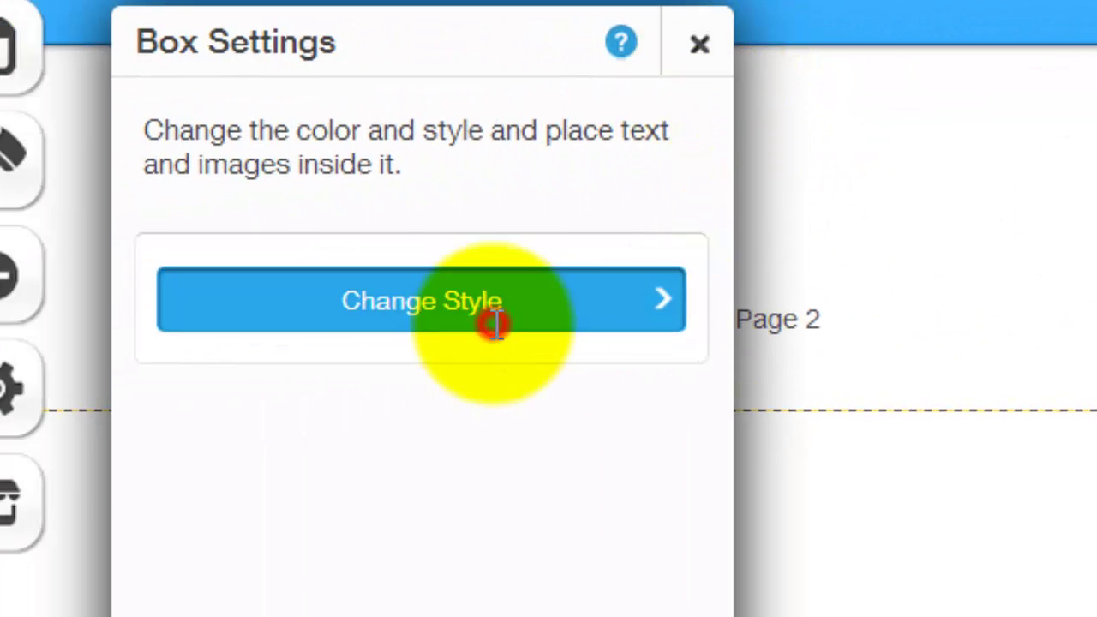
left_click(508, 299)
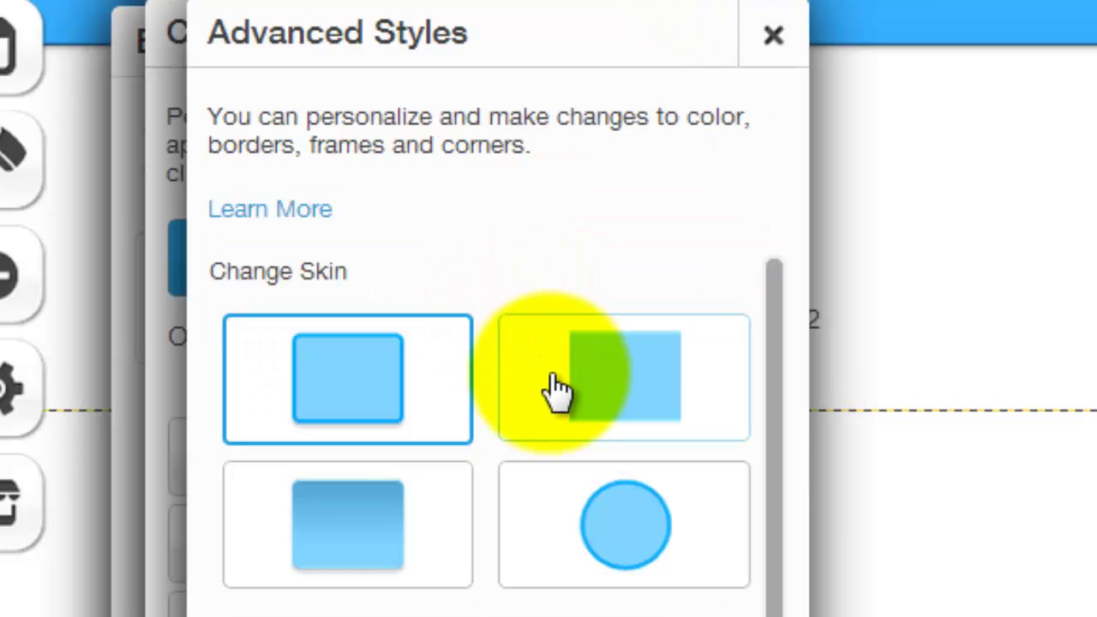
left_click(394, 505)
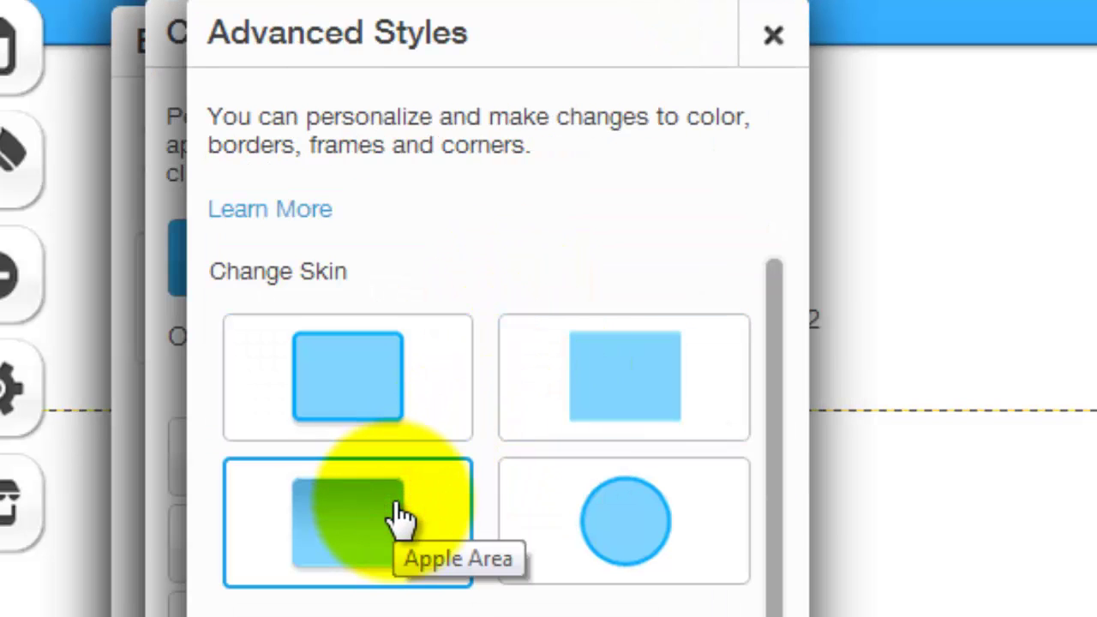
left_click(669, 424)
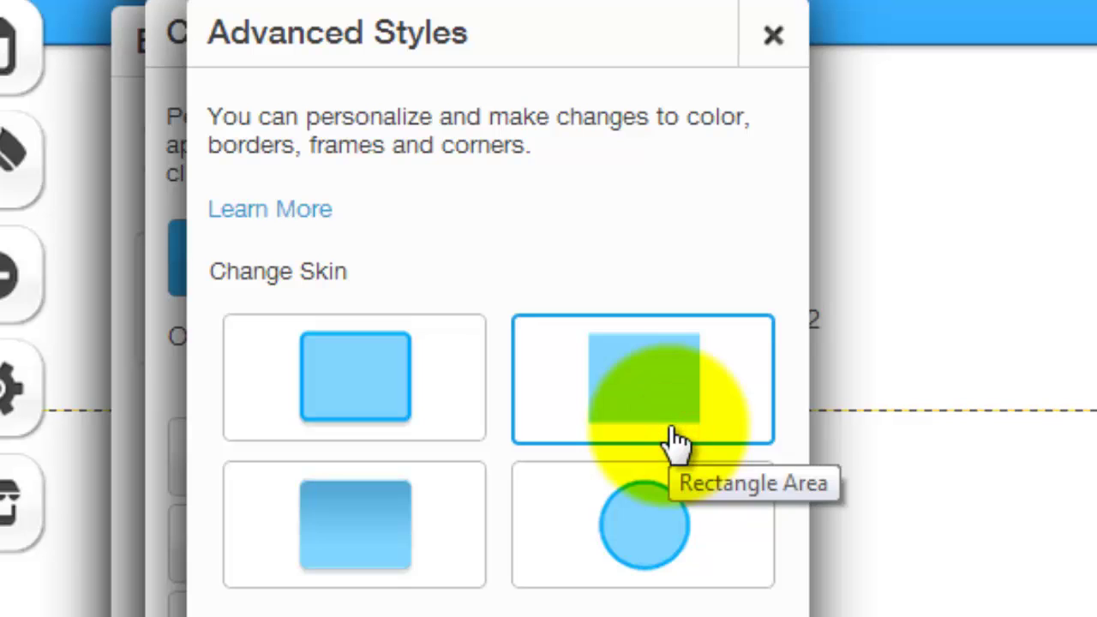
left_click(362, 522)
- Give the box a yellow background and white border, then confirm the style
left_click(568, 495)
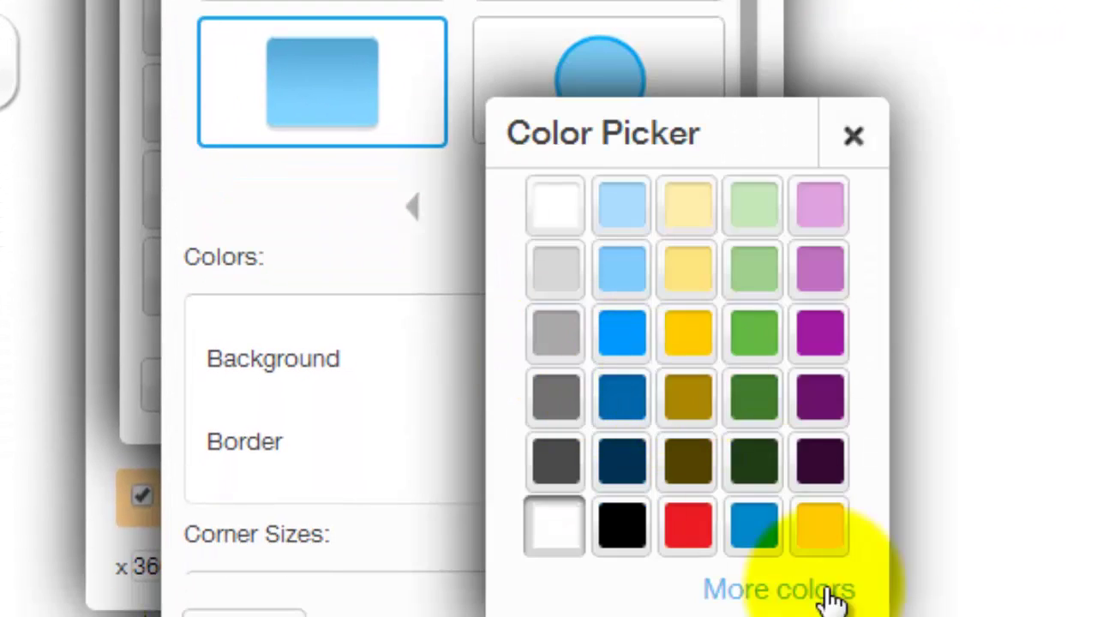
left_click(826, 540)
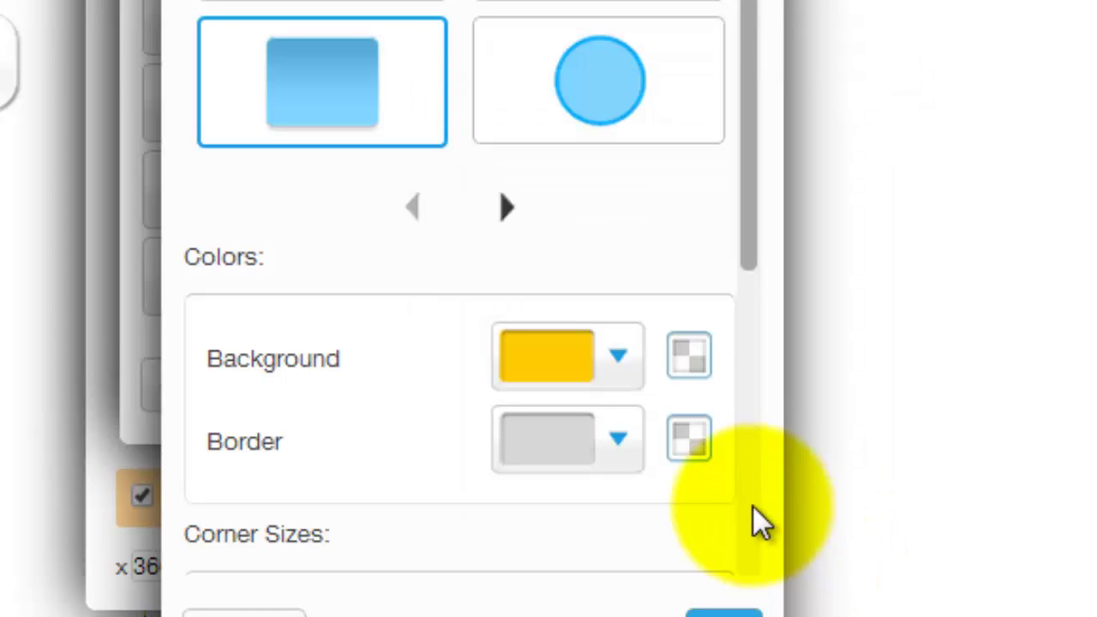
left_click(583, 437)
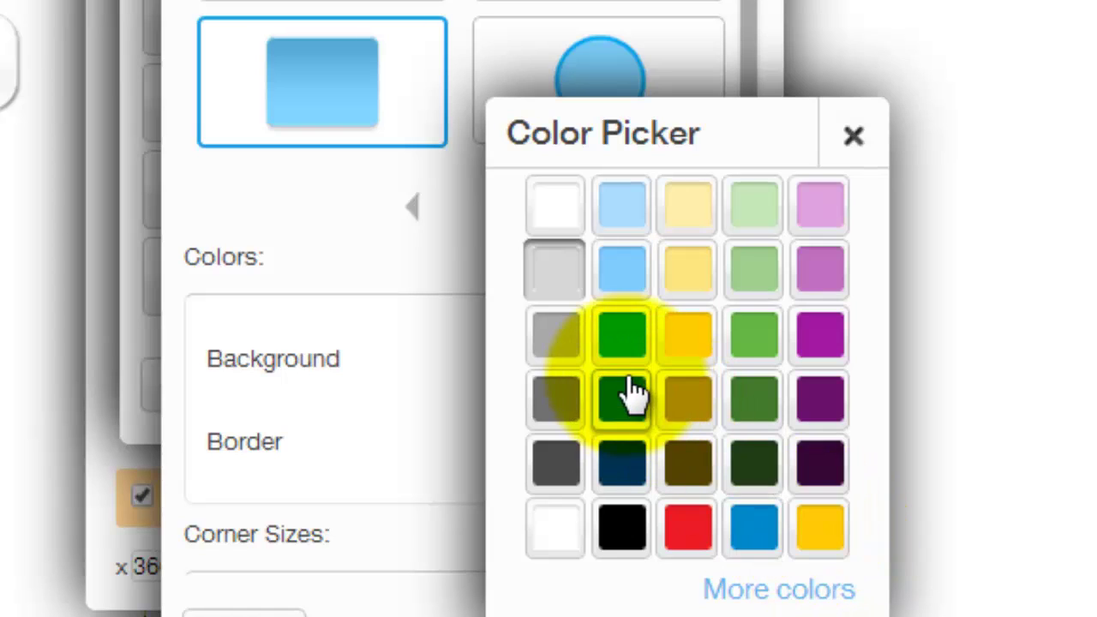
left_click(754, 336)
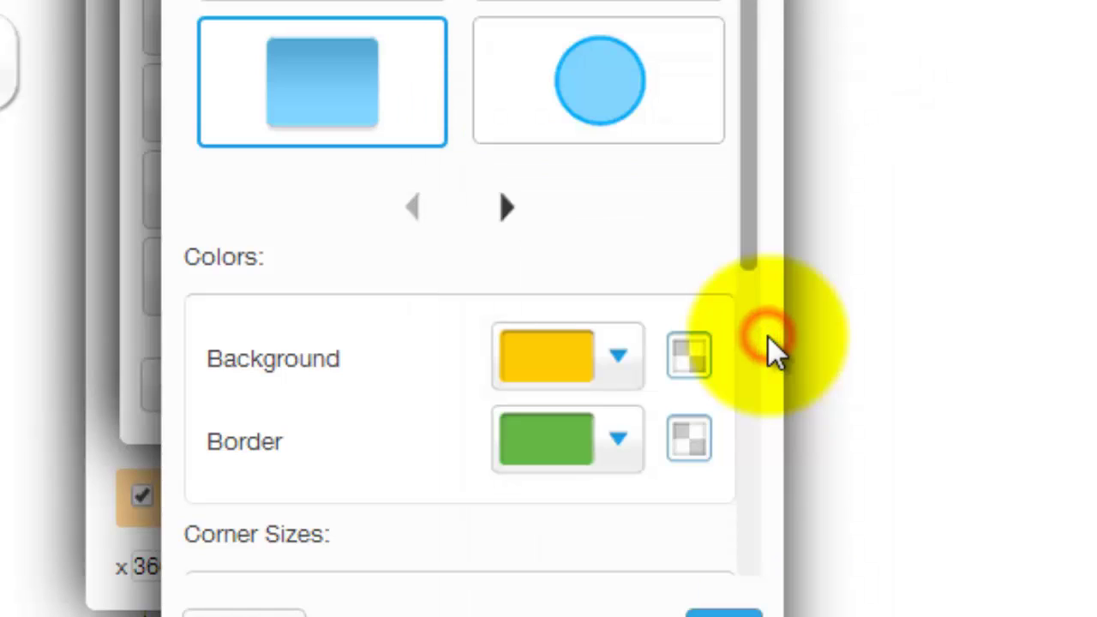
left_click(598, 439)
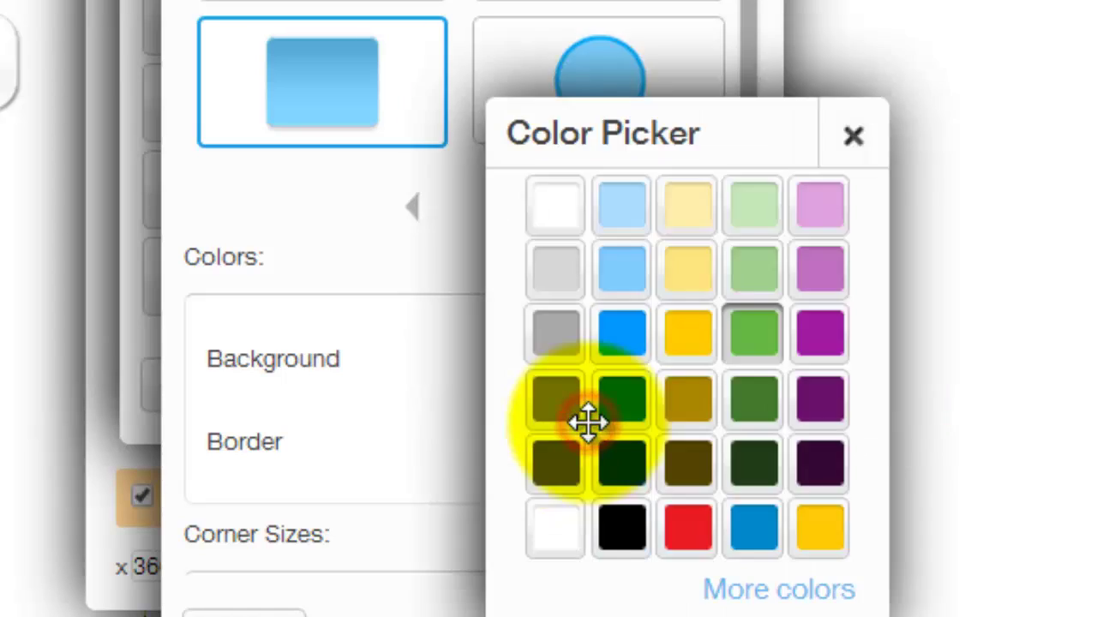
left_click(553, 237)
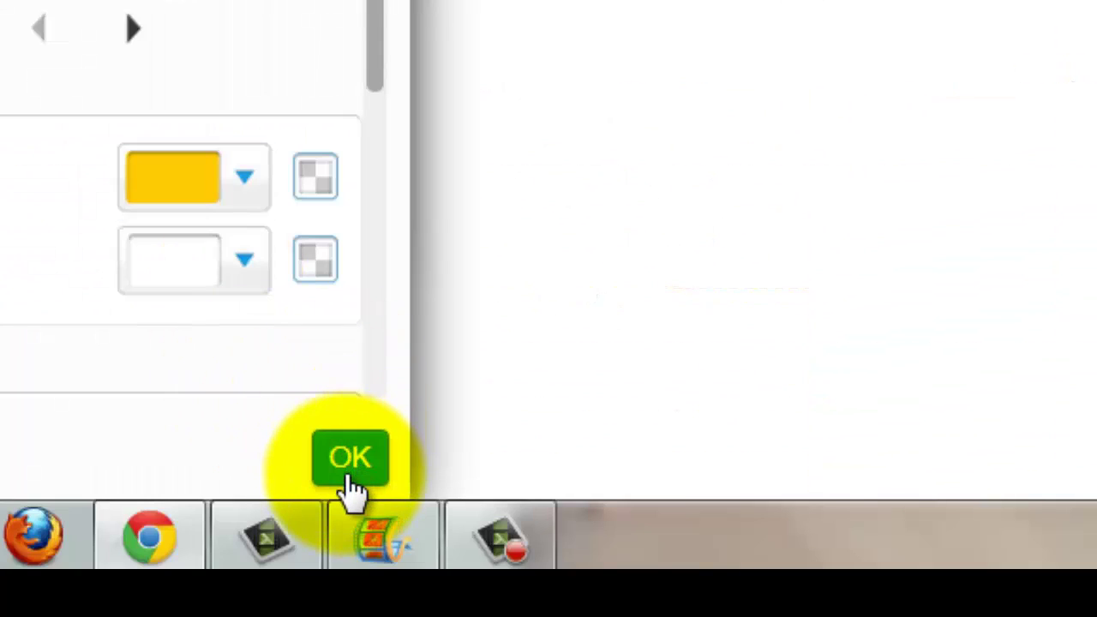
left_click(347, 467)
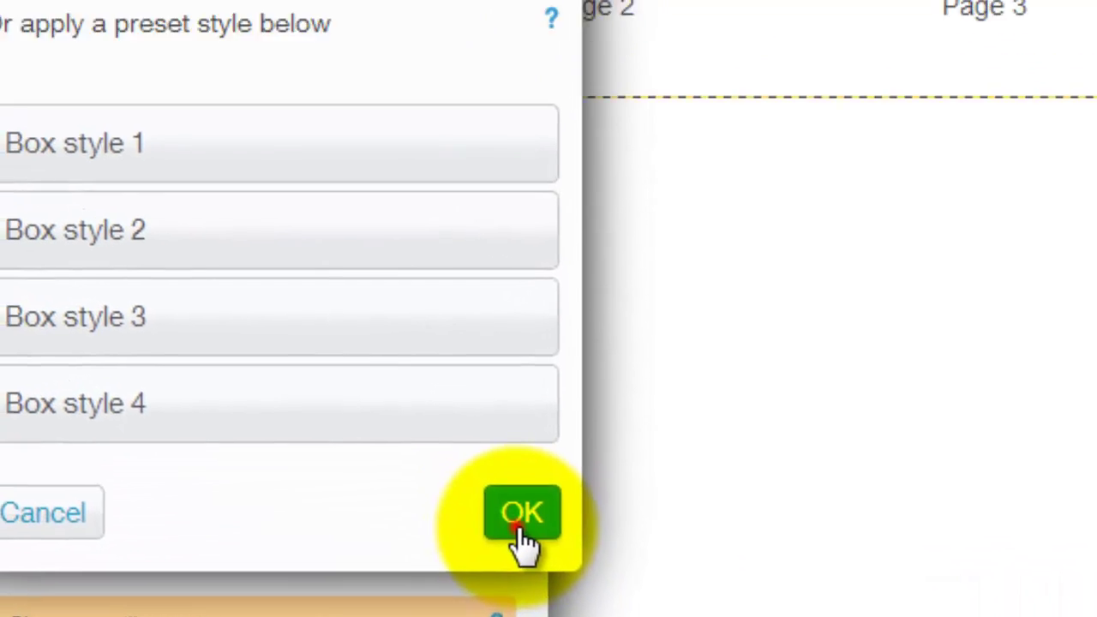
left_click(481, 361)
- Add a Member Login Button (Login/Sign up) to the page
left_click(564, 29)
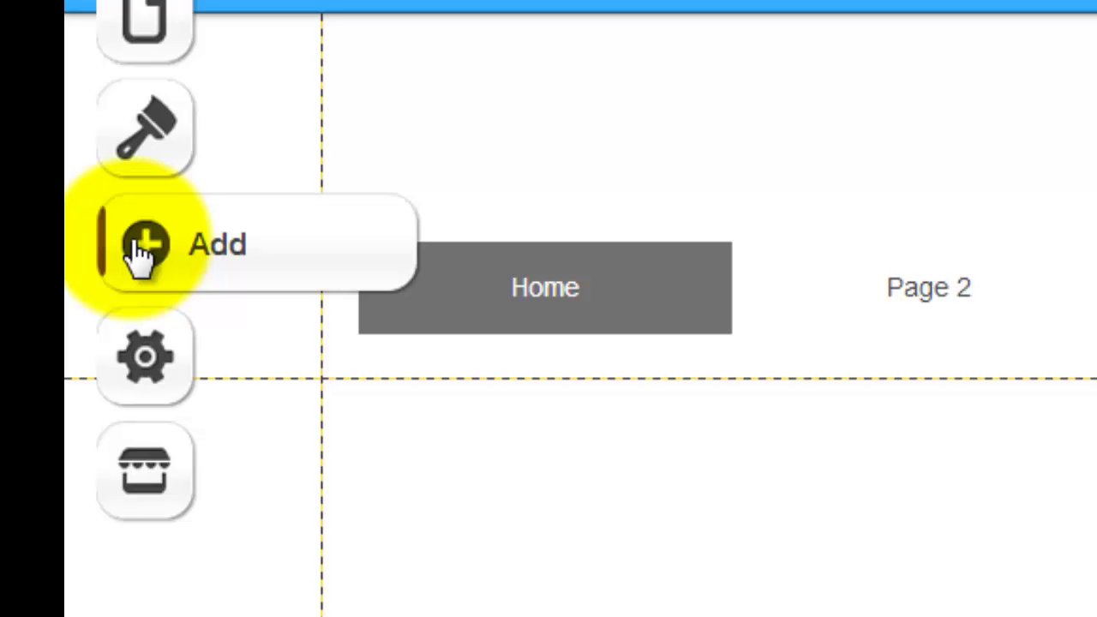
left_click(139, 254)
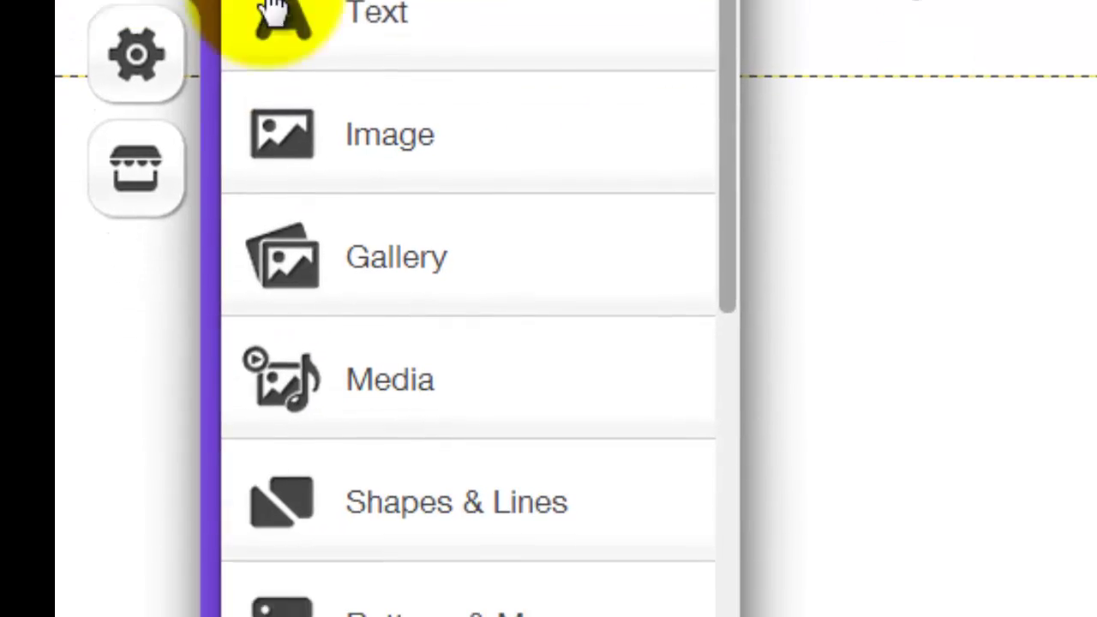
scroll(702, 351, "down", 1)
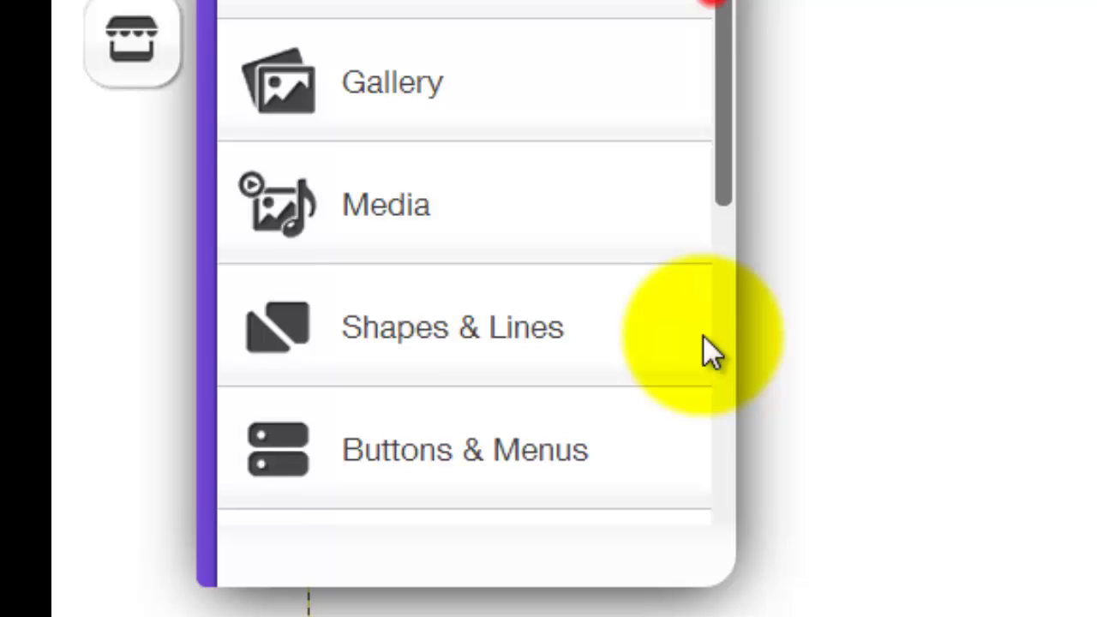
scroll(698, 355, "down", 5)
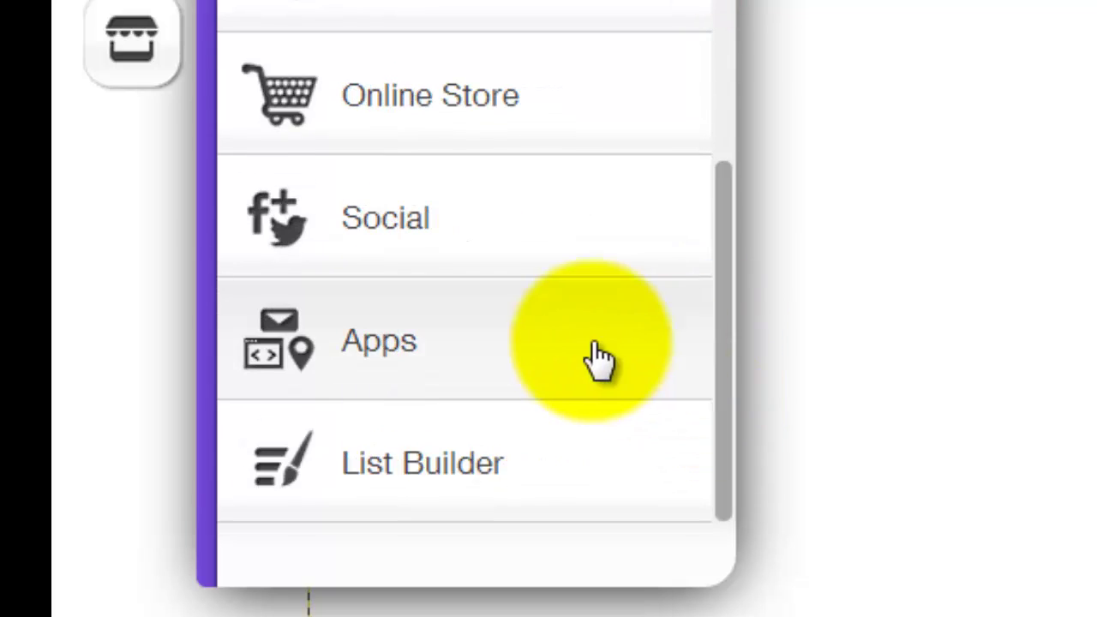
scroll(594, 360, "down", 4)
left_click_drag(729, 164, 708, 578)
left_click(581, 571)
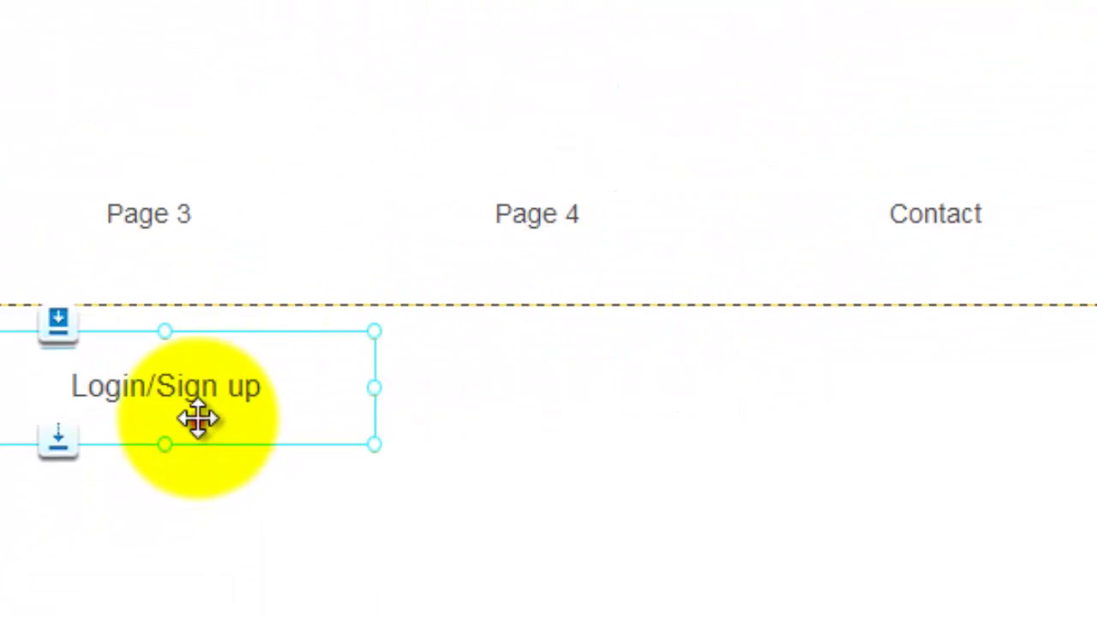
- Move the Login/Sign up button into the blue header and resize it to fit the yellow box
left_click_drag(196, 419, 977, 0)
left_click_drag(707, 190, 707, 188)
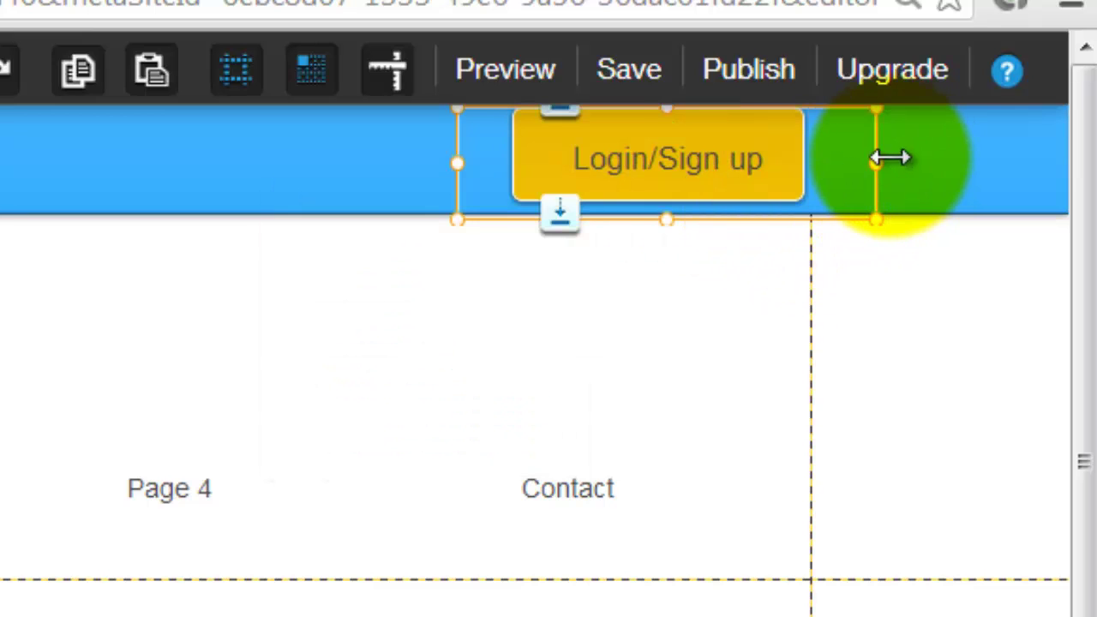
left_click_drag(888, 157, 840, 157)
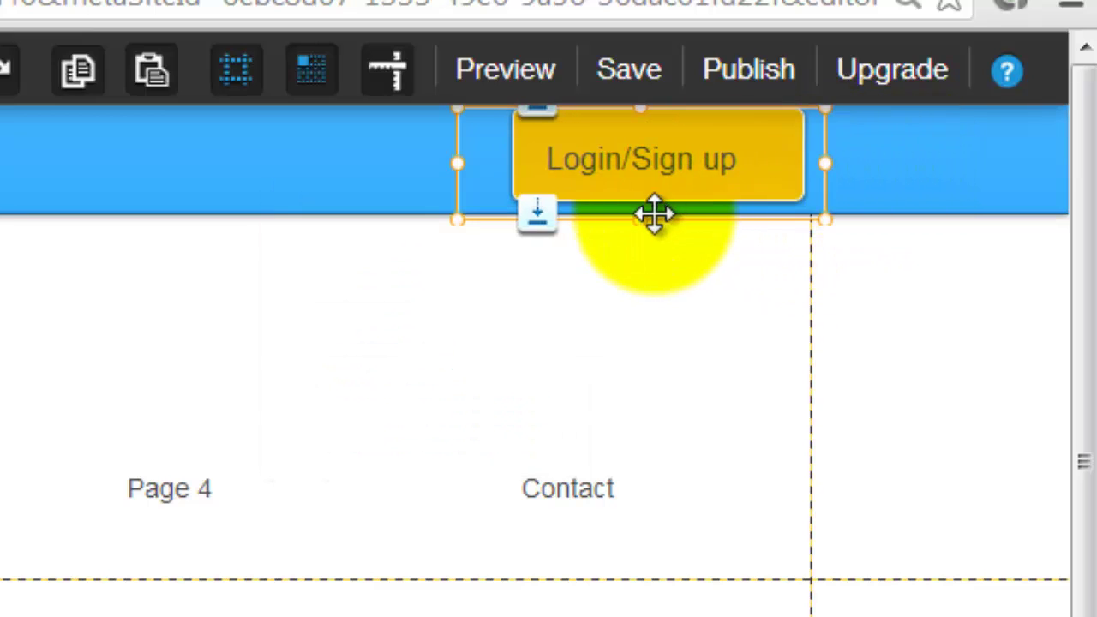
left_click_drag(650, 206, 648, 196)
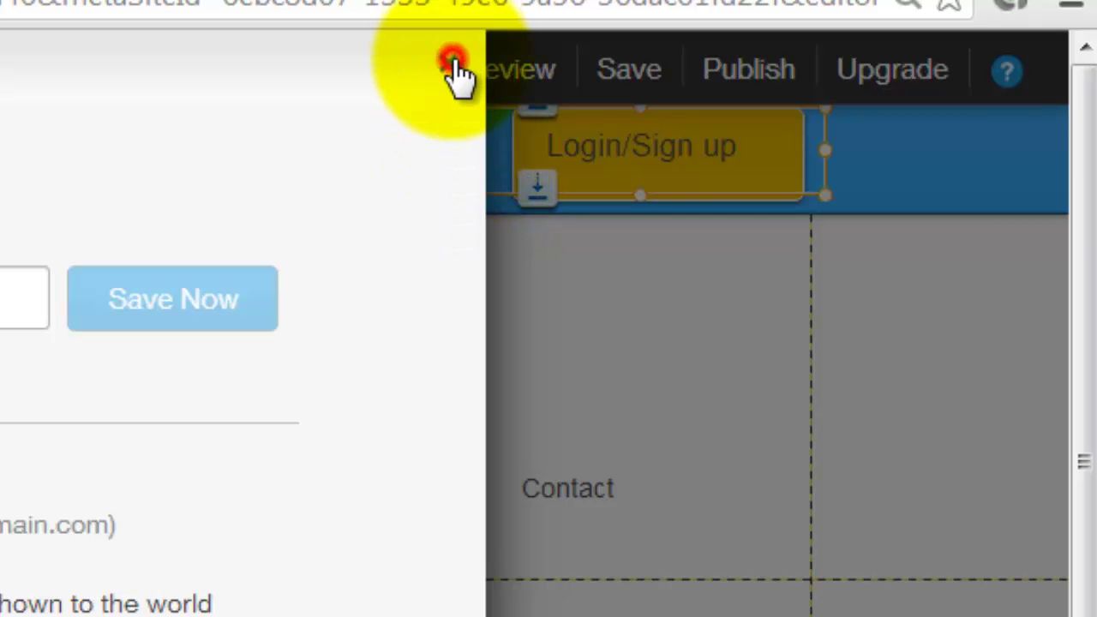
left_click(454, 69)
mouse_move(514, 154)
left_mouse_down()
mouse_move(439, 164)
mouse_move(497, 151)
left_mouse_up()
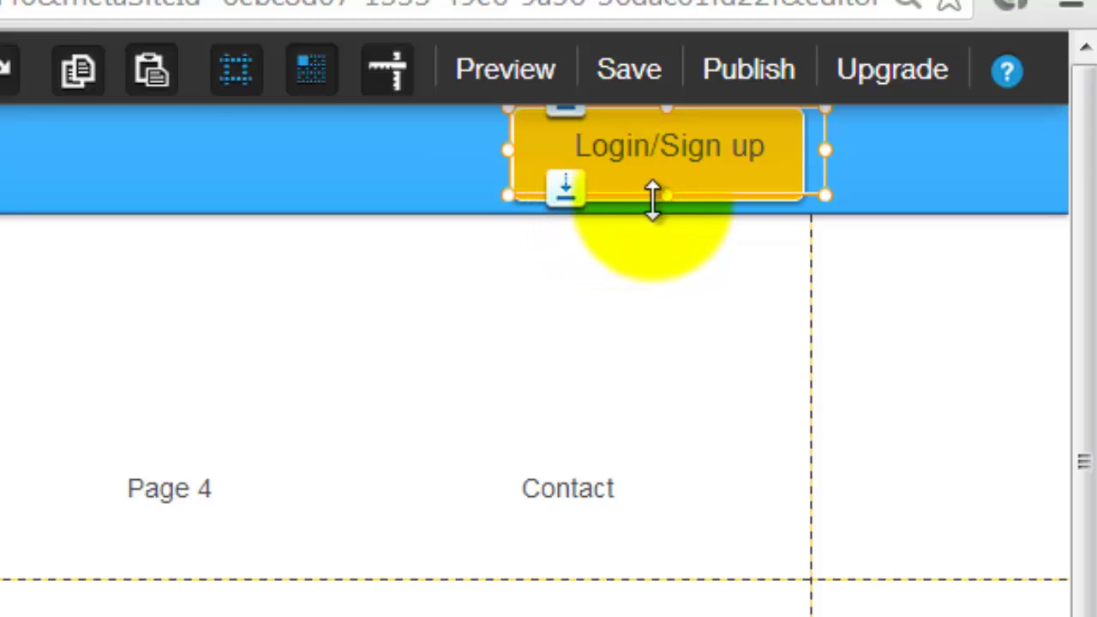
left_click_drag(652, 200, 653, 208)
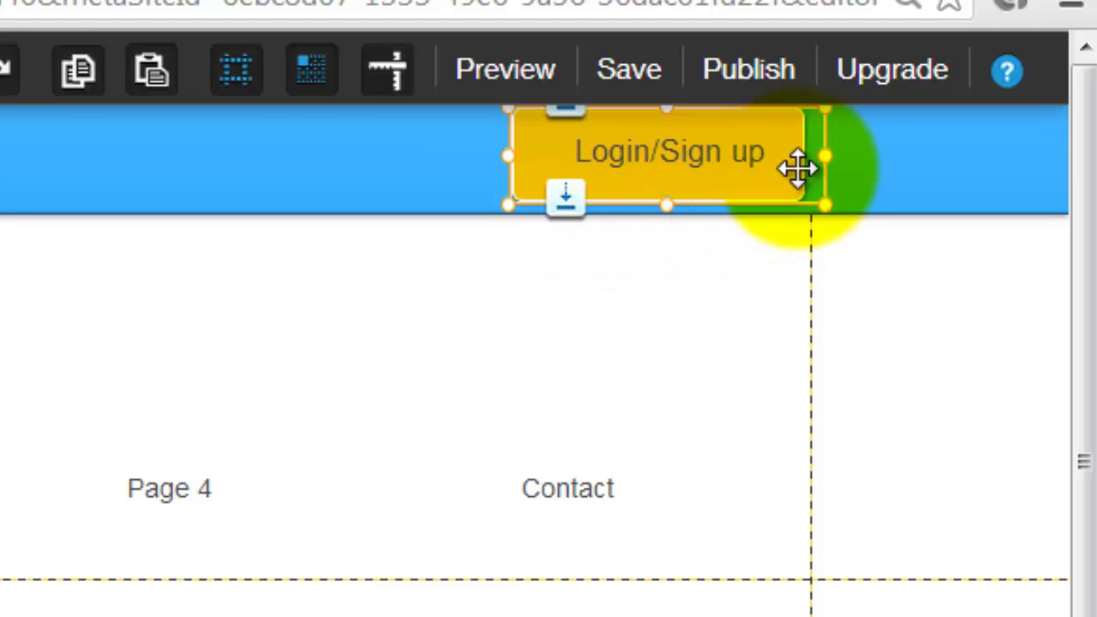
left_click_drag(818, 153, 805, 154)
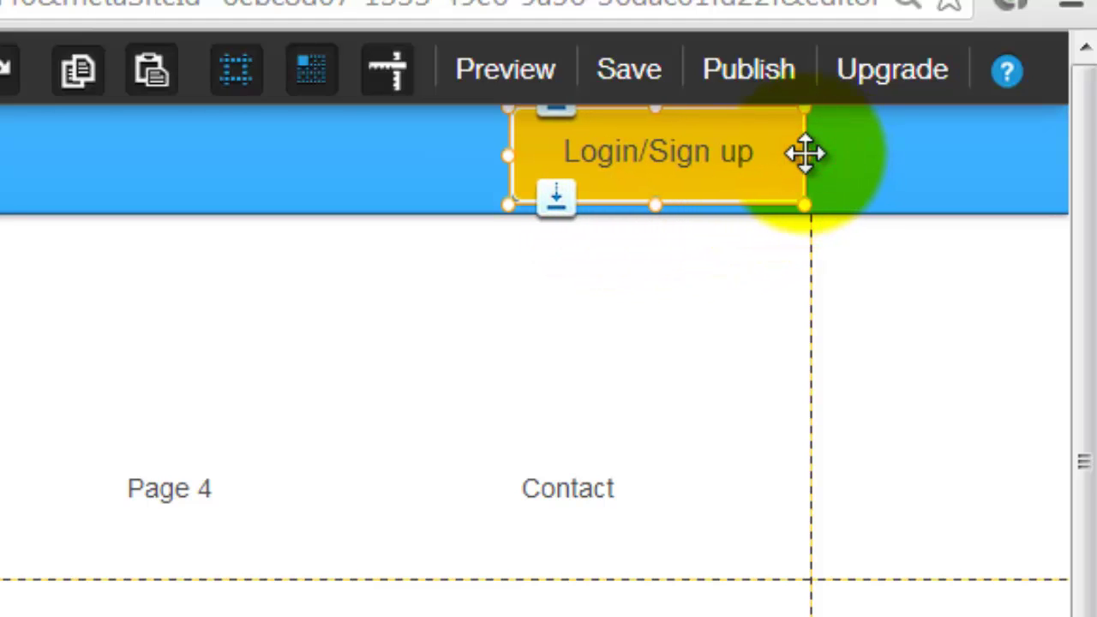
- Personalize the Login/Sign up button so its text colour is light yellow
left_click(723, 154)
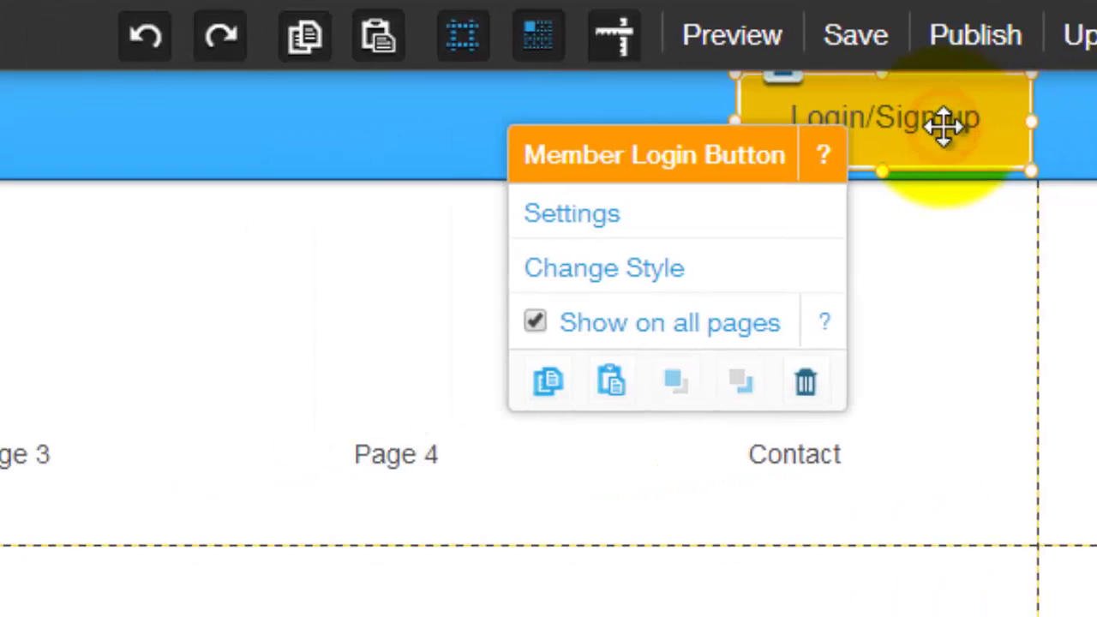
left_click(345, 248)
left_click(117, 381)
left_click(532, 225)
left_click(580, 274)
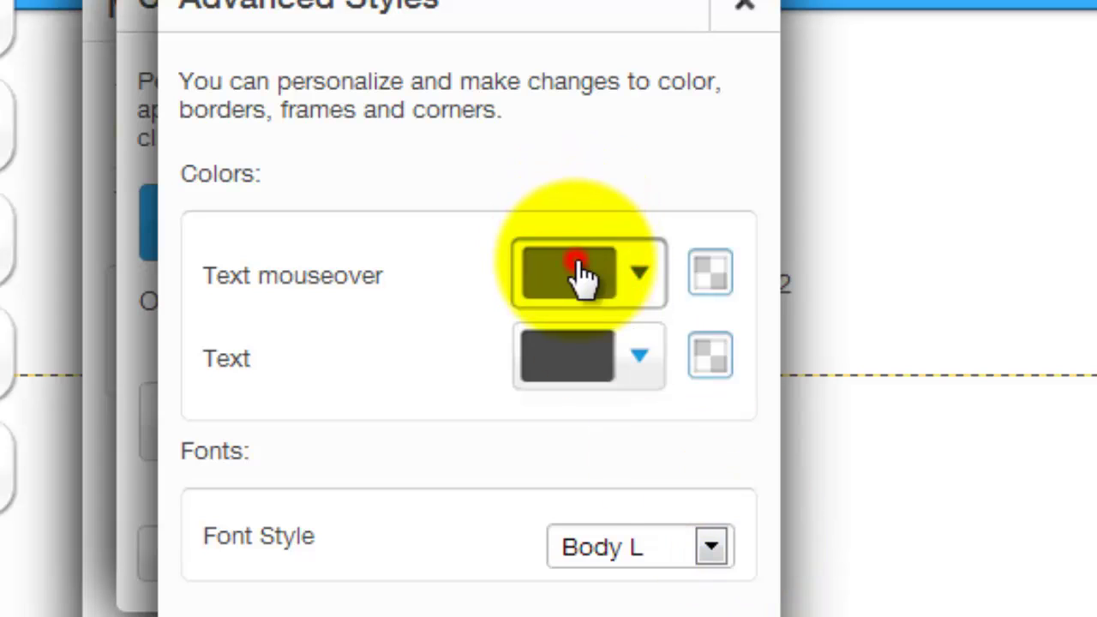
left_click(436, 284)
left_click(615, 358)
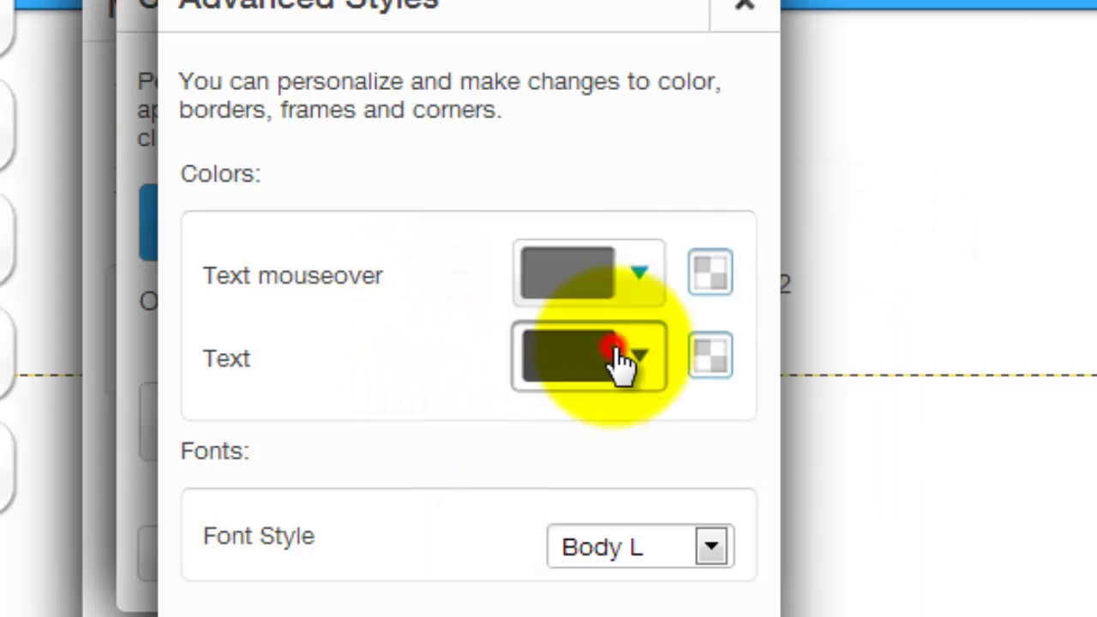
left_click(590, 443)
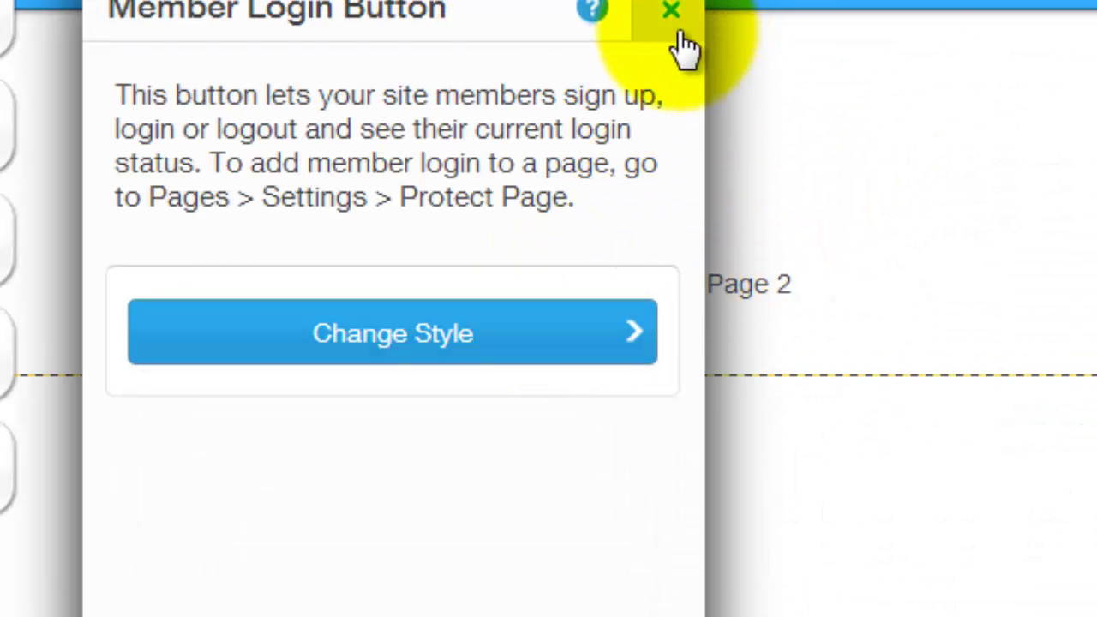
left_click(676, 33)
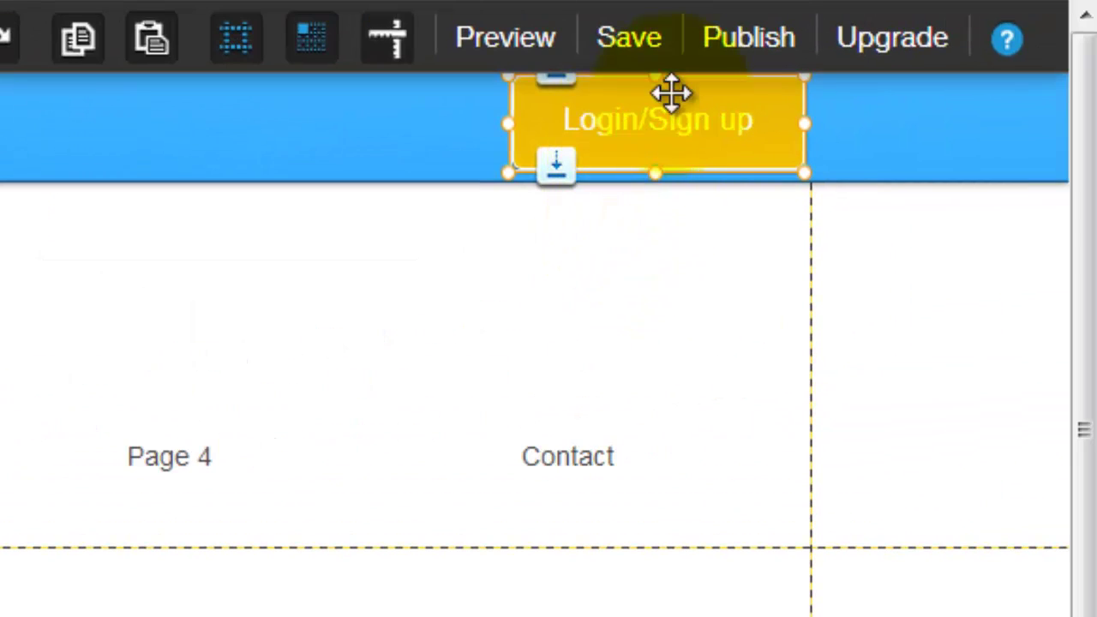
left_click(608, 338)
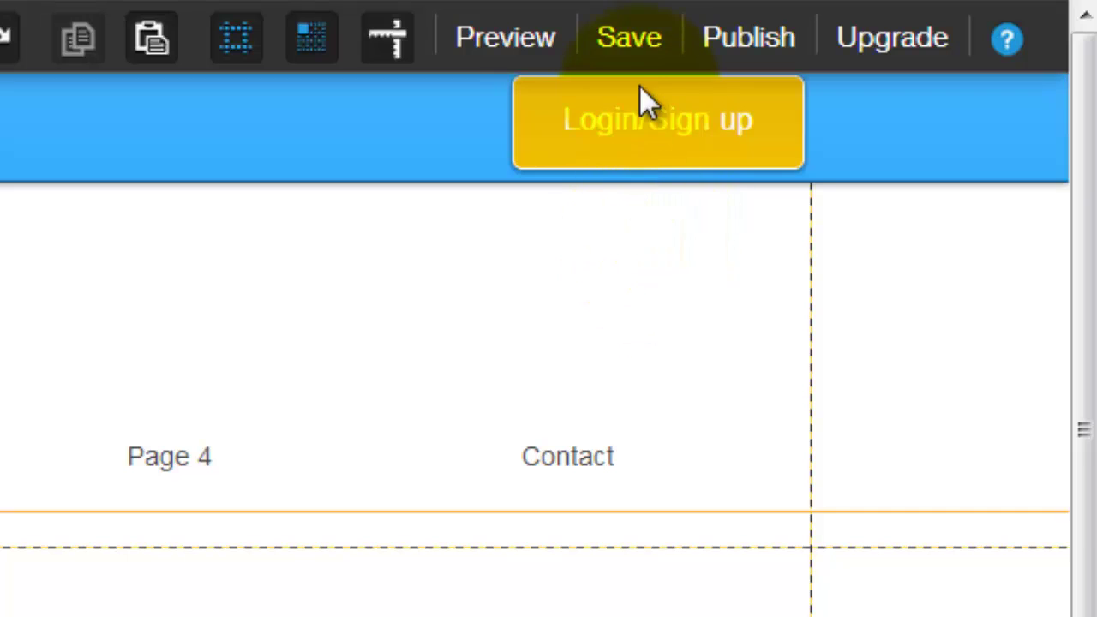
- Save the site under the name 'Wix' and dismiss the 'work was saved' confirmation
left_click(626, 38)
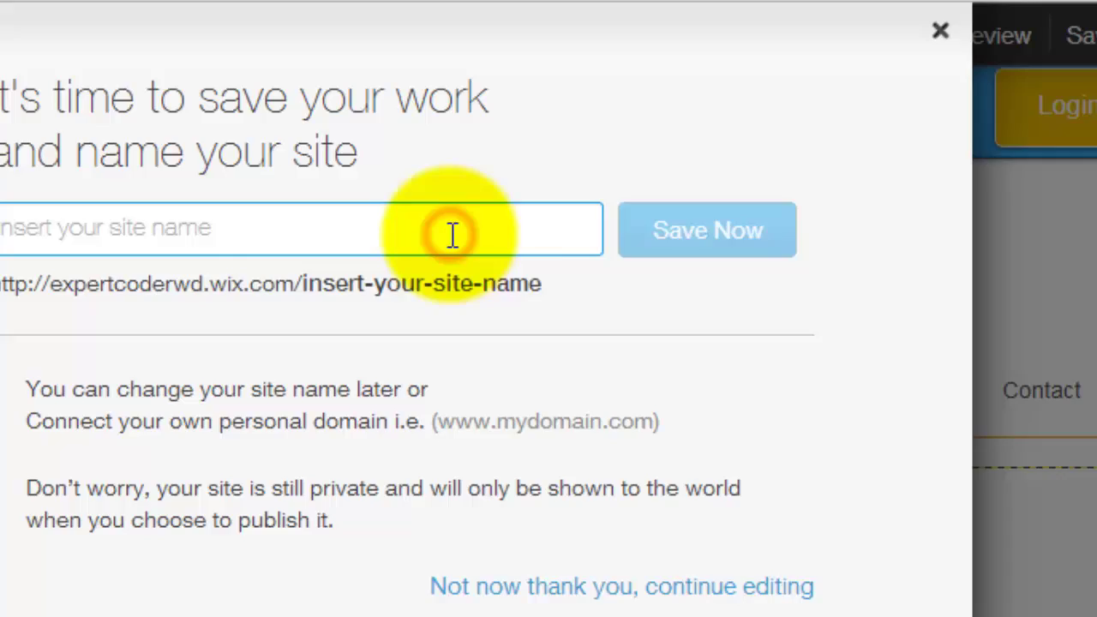
type("W")
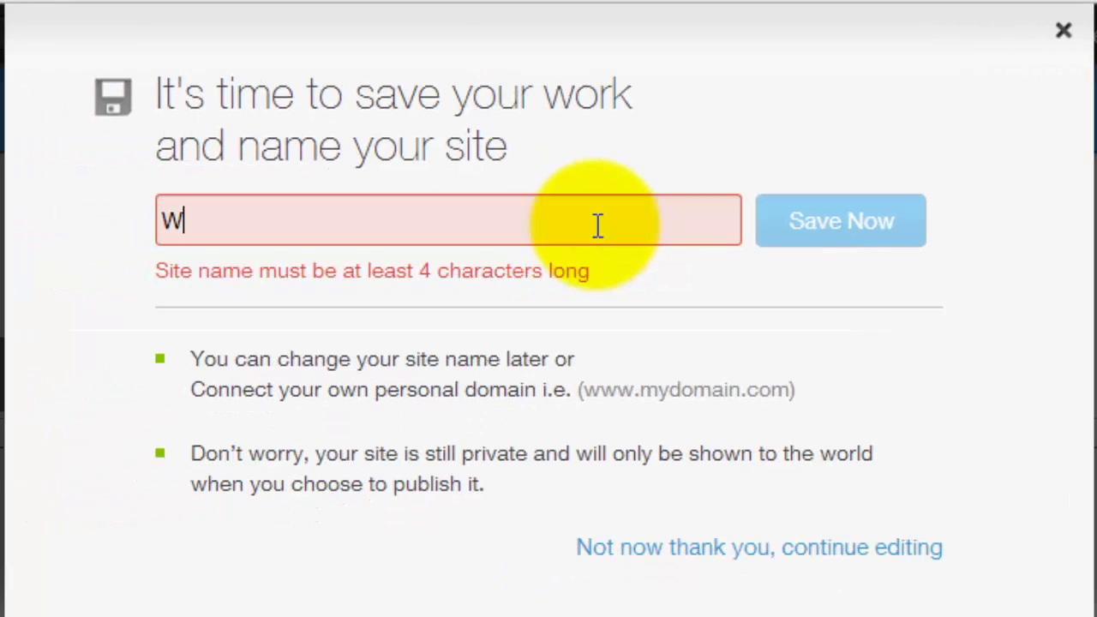
type("ix my Website")
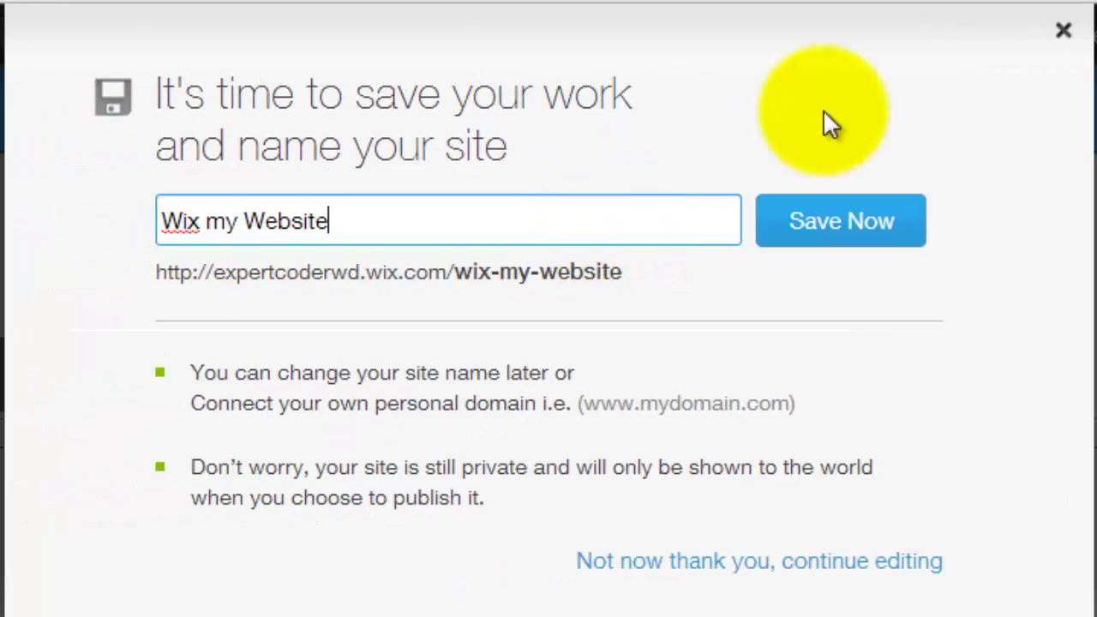
left_click(844, 249)
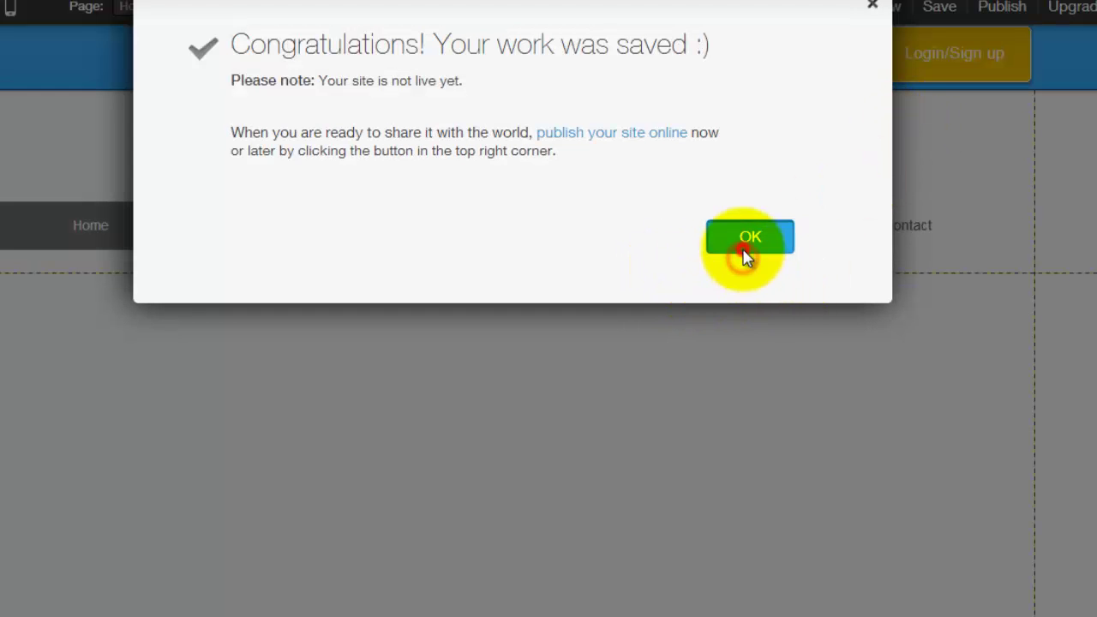
left_click(748, 240)
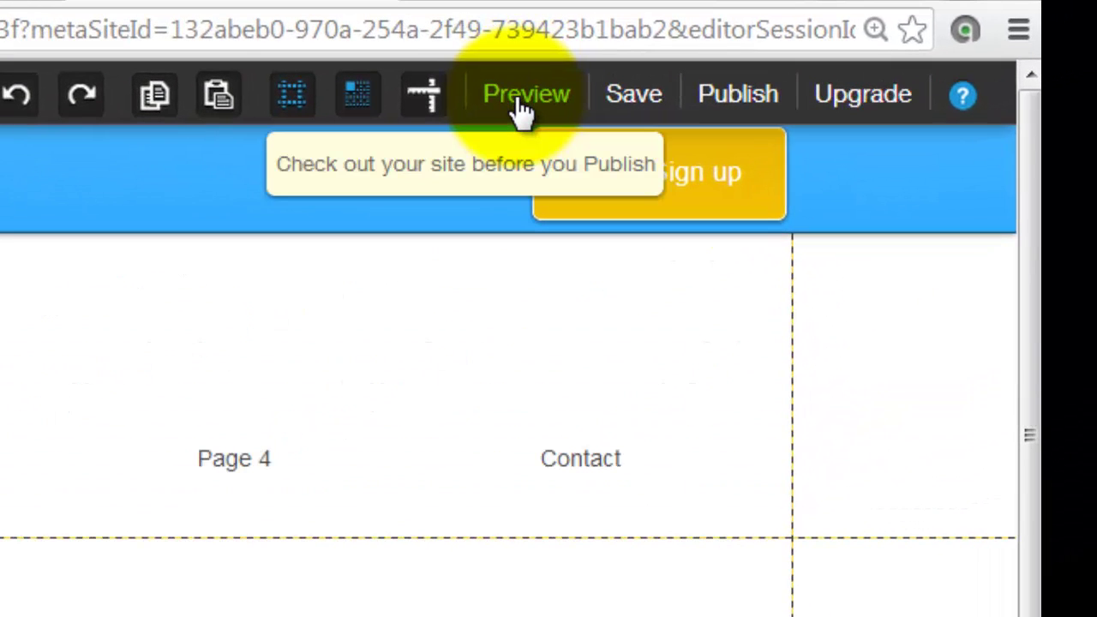
- Preview the site, try the Login/Sign up button's sign-up and login forms, then close them
left_click(517, 99)
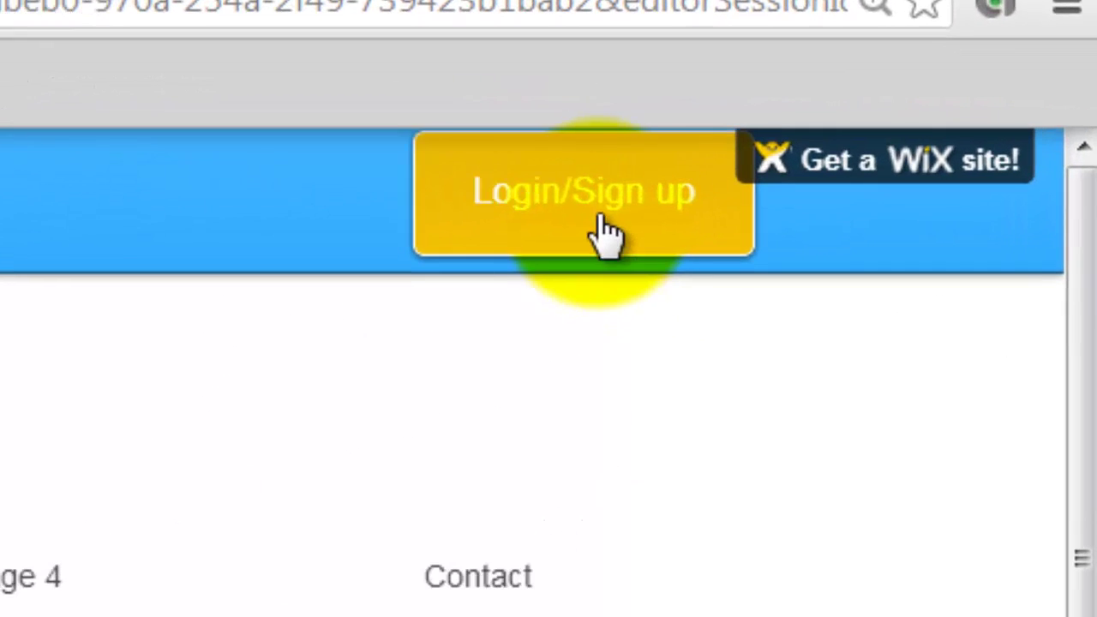
left_click(598, 212)
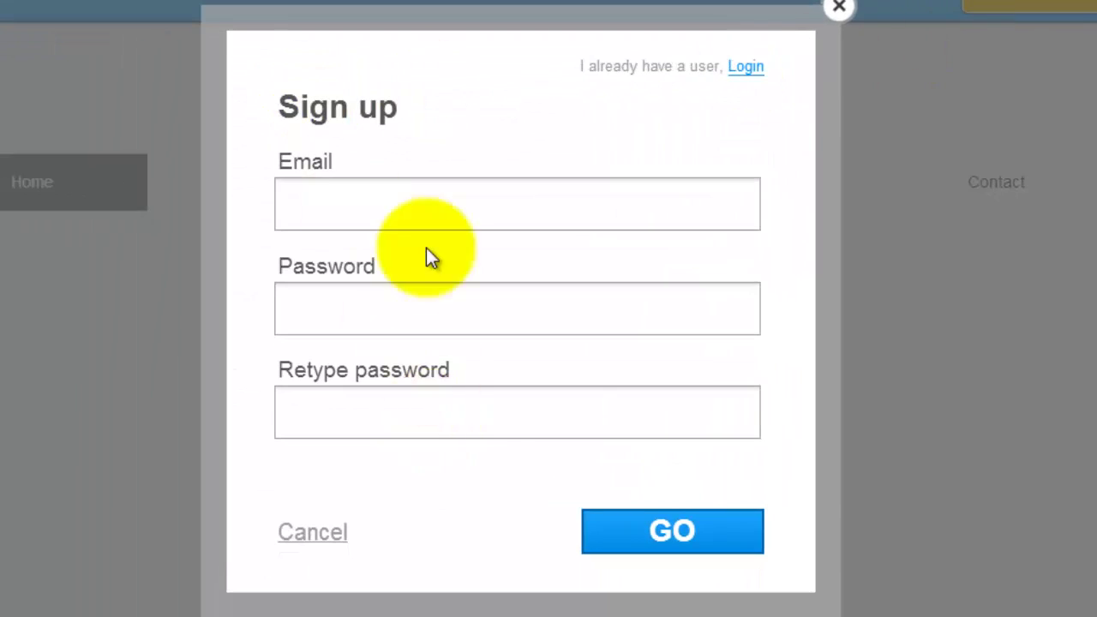
left_click(758, 79)
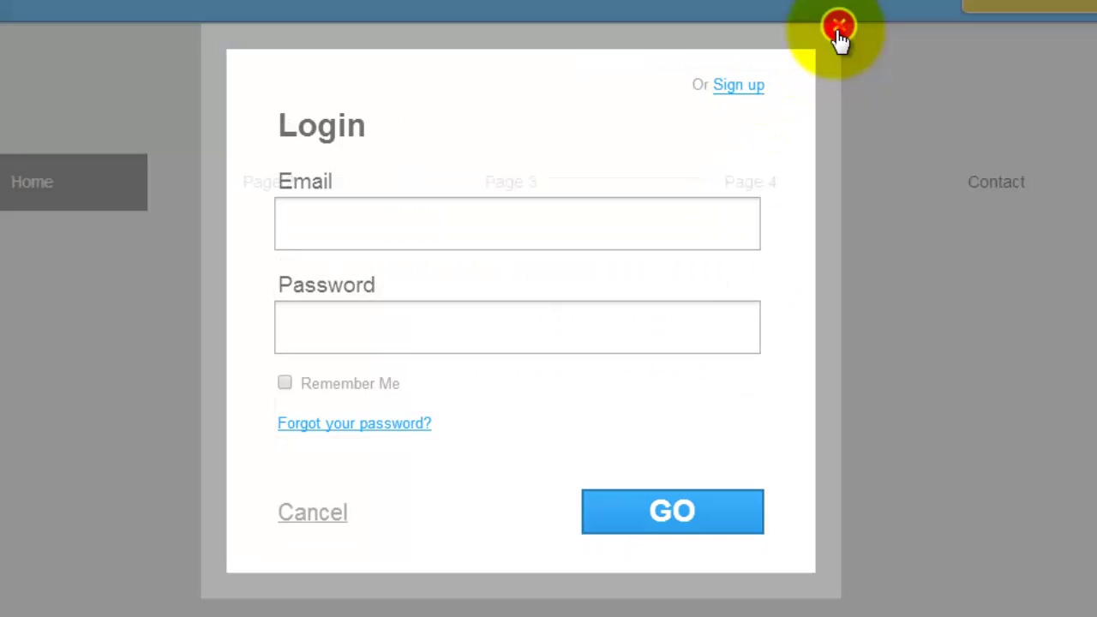
left_click(838, 31)
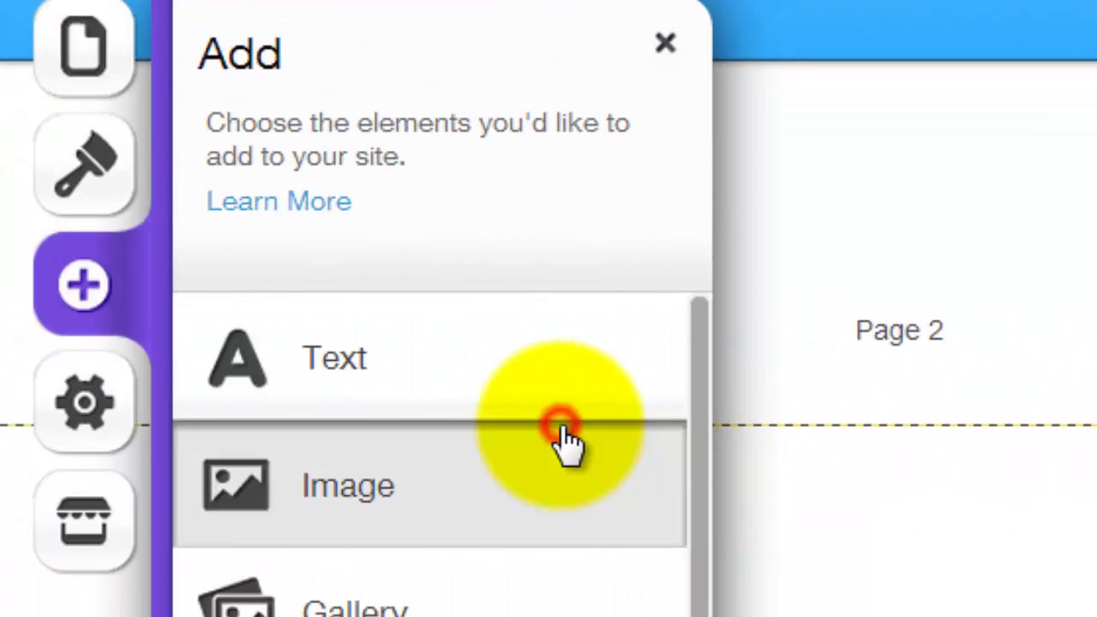
- Add a Title text box and position it on the blue header strip
left_click(597, 460)
left_click(332, 56)
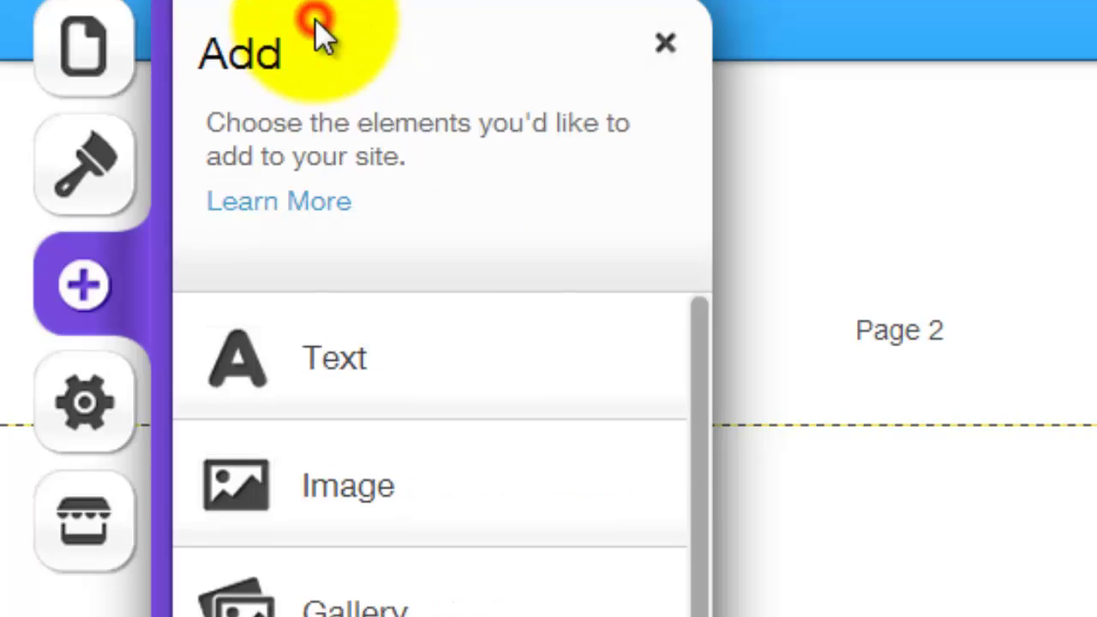
left_click(407, 313)
left_click(460, 456)
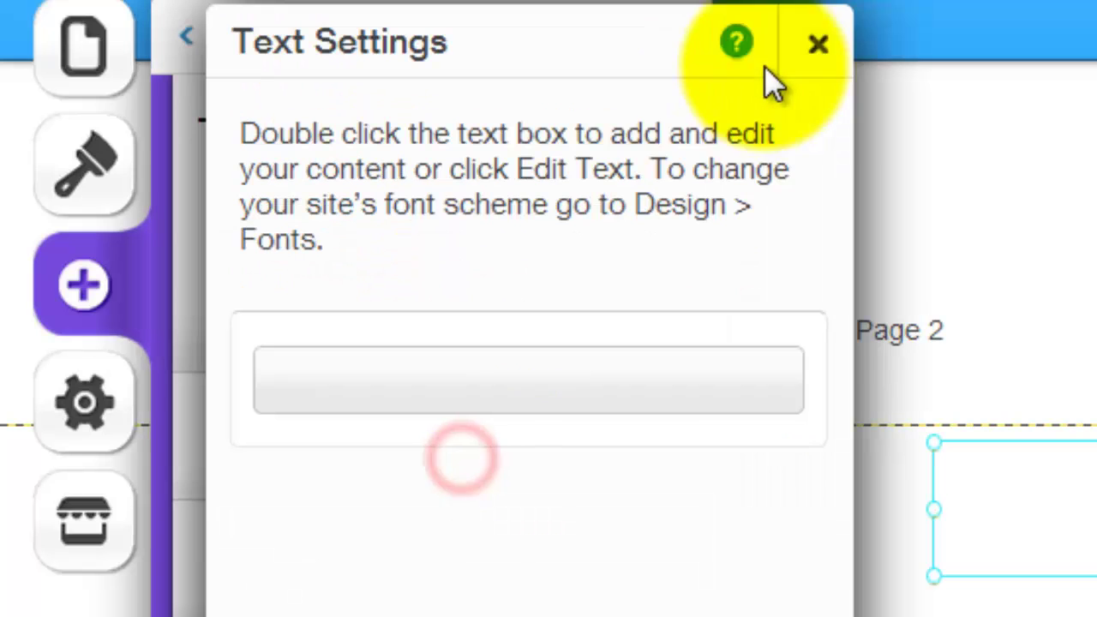
left_click(789, 69)
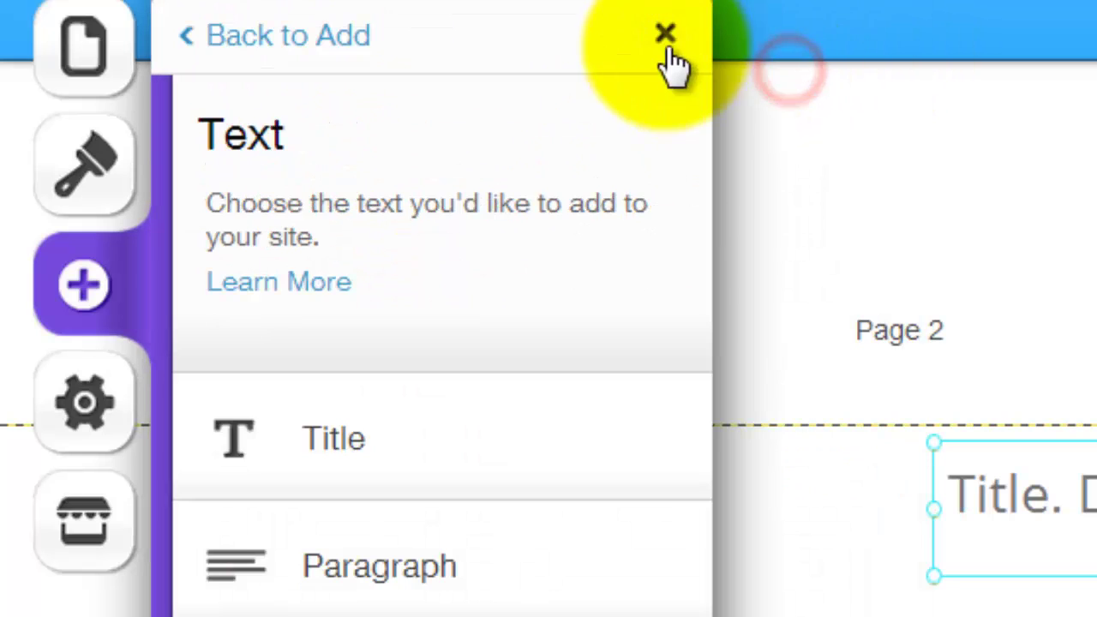
left_click(660, 37)
left_click(691, 534)
left_click_drag(502, 559, 557, 52)
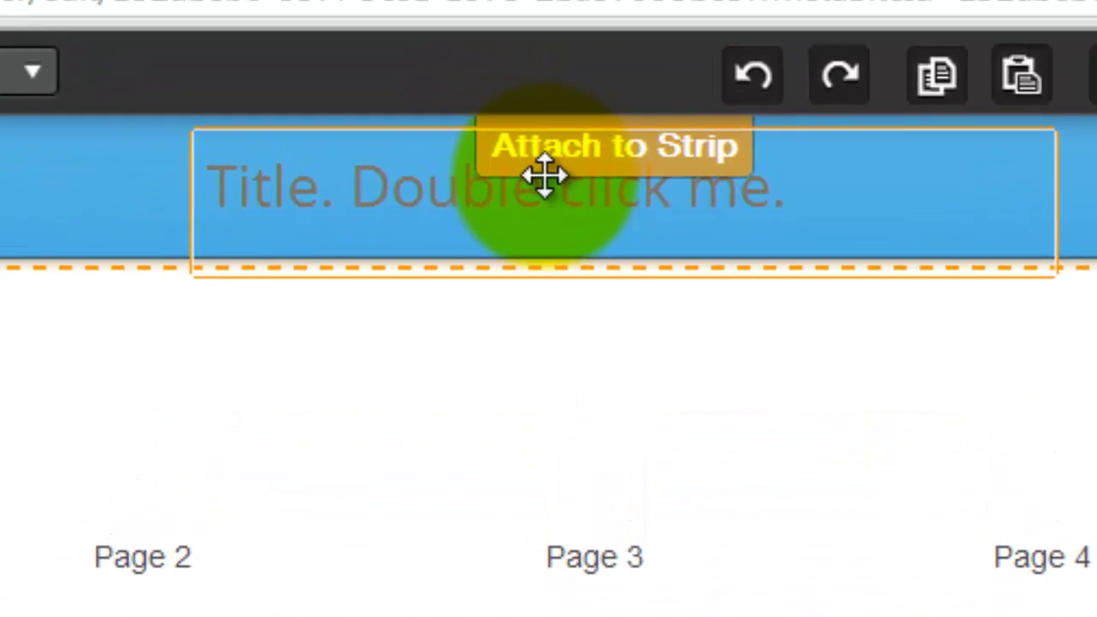
left_click_drag(545, 176, 639, 196)
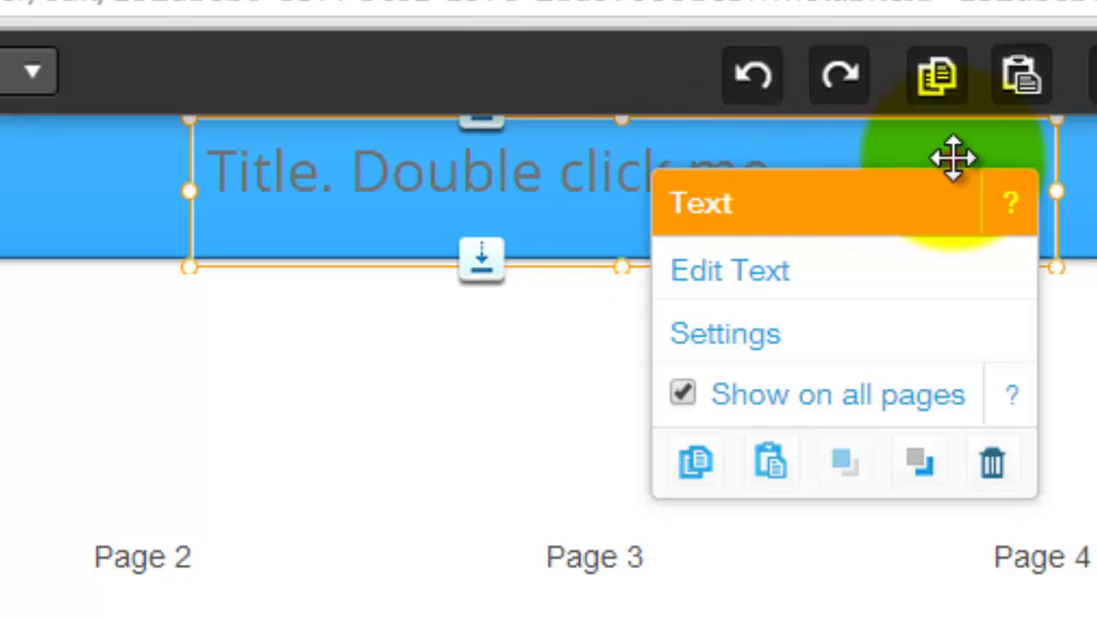
left_click_drag(954, 158, 213, 209)
- Make the title read 'Wix my Website' in a coloured Chelsea Market font, box resized to fit
double_click(801, 201)
key("Delete")
left_click(506, 343)
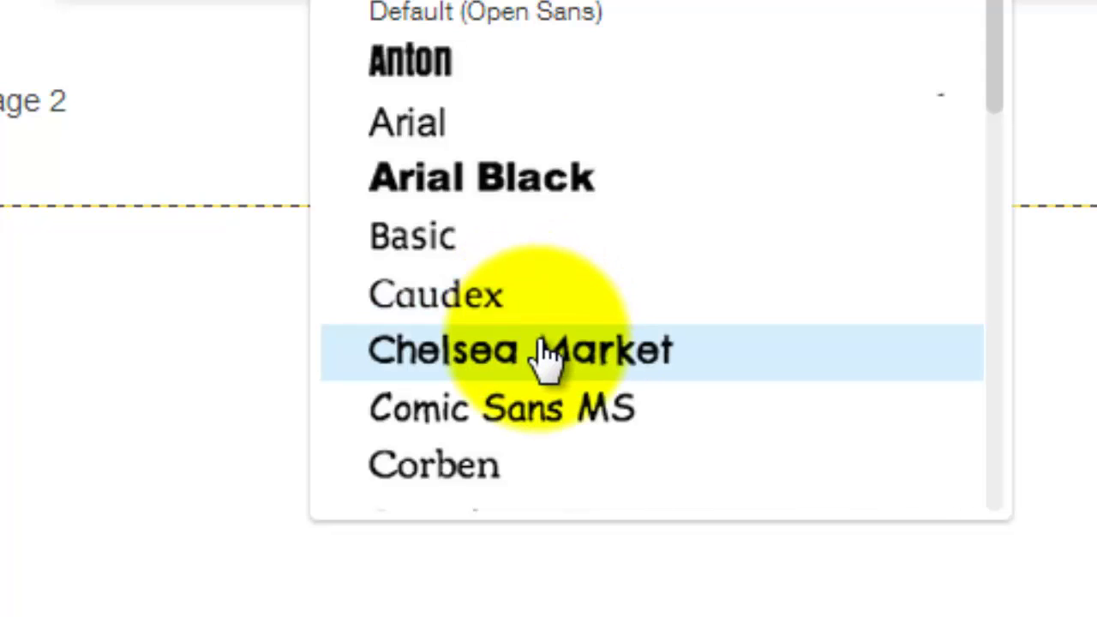
left_click(545, 355)
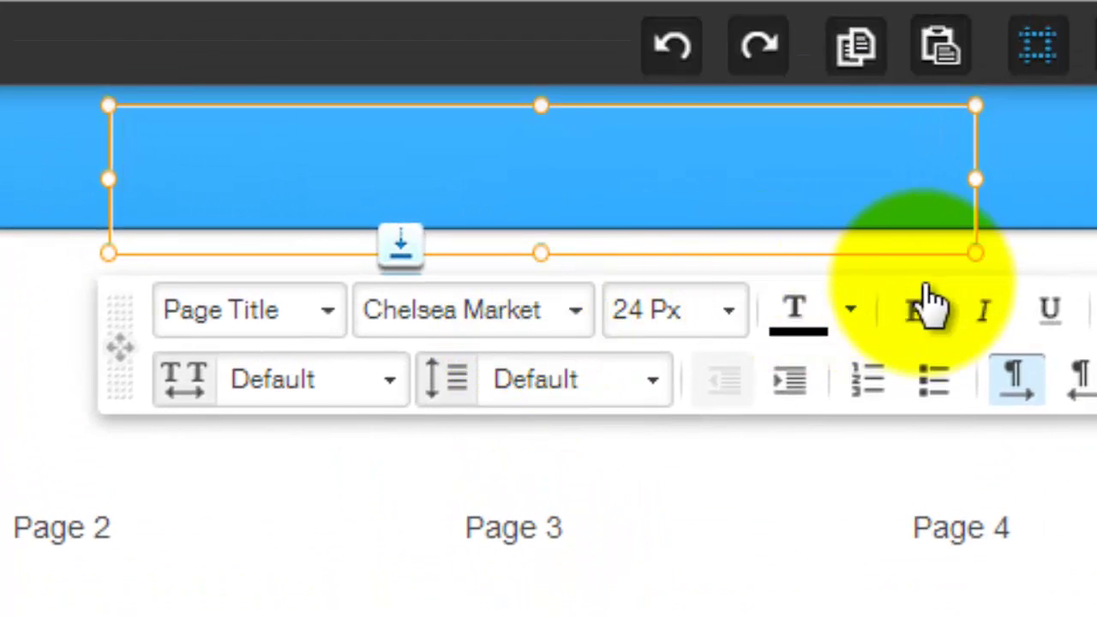
left_click(848, 309)
left_click(867, 412)
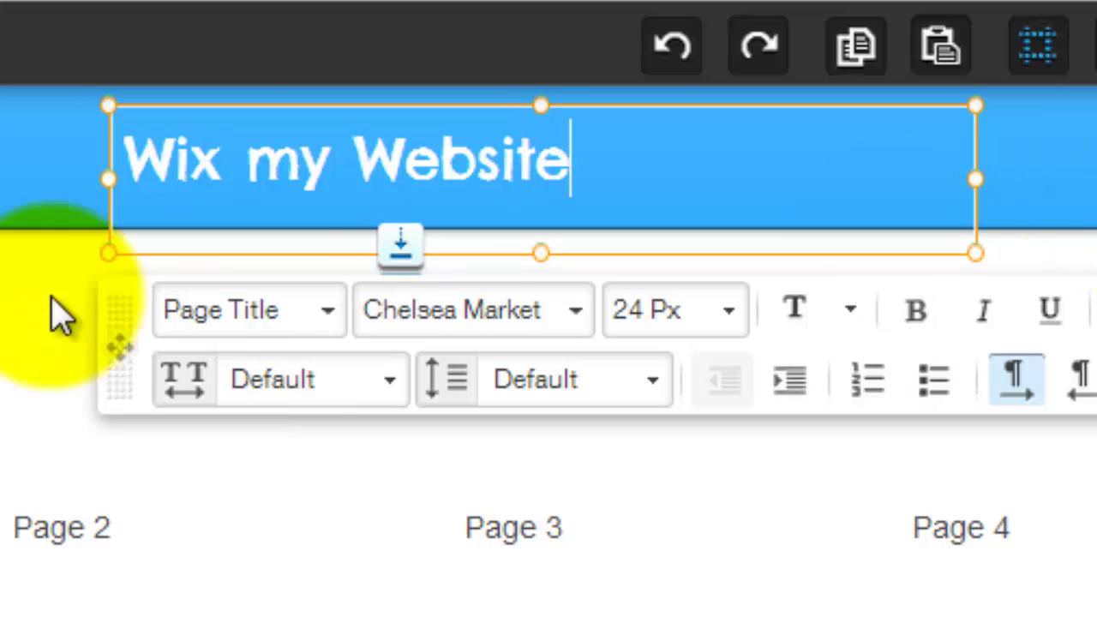
left_click(477, 160)
right_click(575, 174)
left_click_drag(549, 255, 543, 215)
left_click_drag(994, 155, 663, 156)
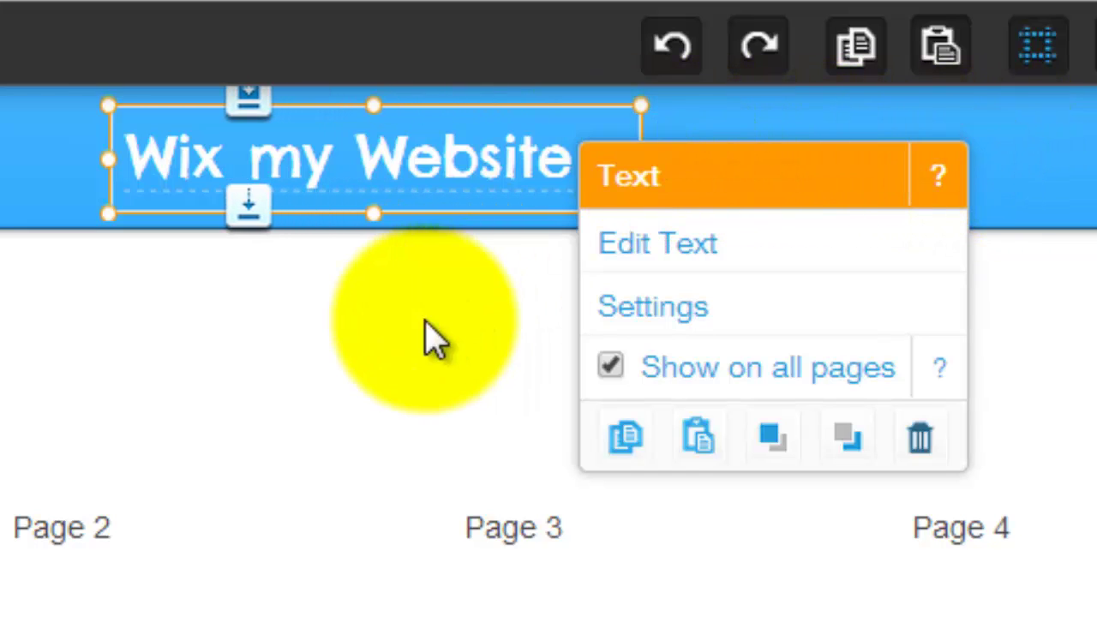
- Move the 'Wix my Website' title to the middle of the blue header, left of Login/Sign up
left_click(391, 286)
left_click_drag(318, 159, 508, 165)
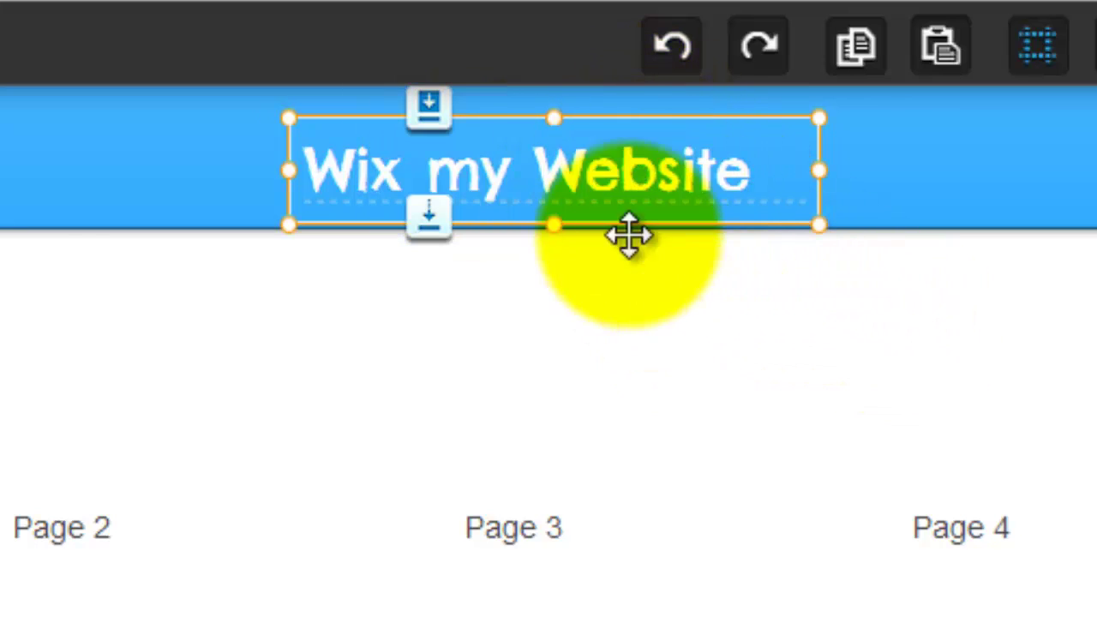
left_click(590, 170)
mouse_move(621, 174)
left_mouse_down()
mouse_move(597, 171)
mouse_move(607, 174)
left_mouse_up()
left_click(570, 327)
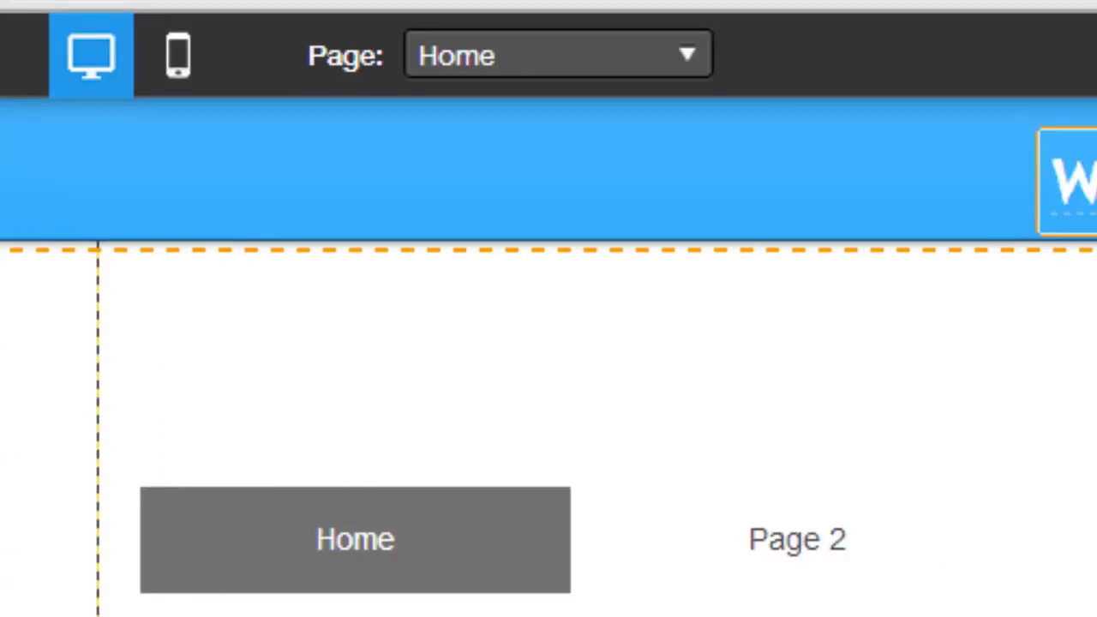
left_click(458, 203)
left_click(458, 238)
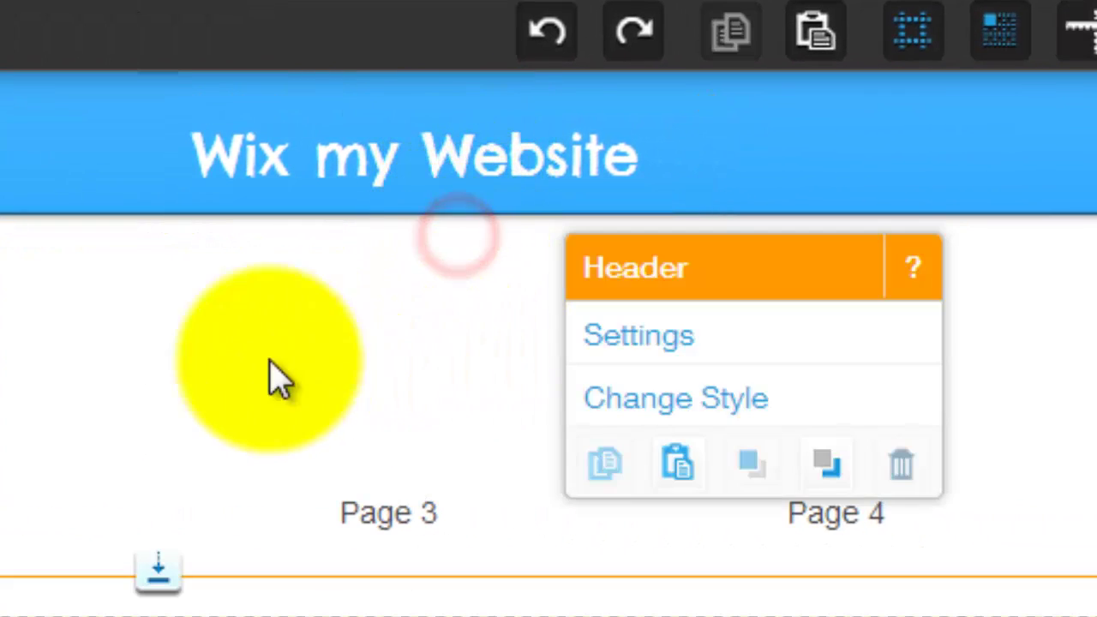
key("Escape")
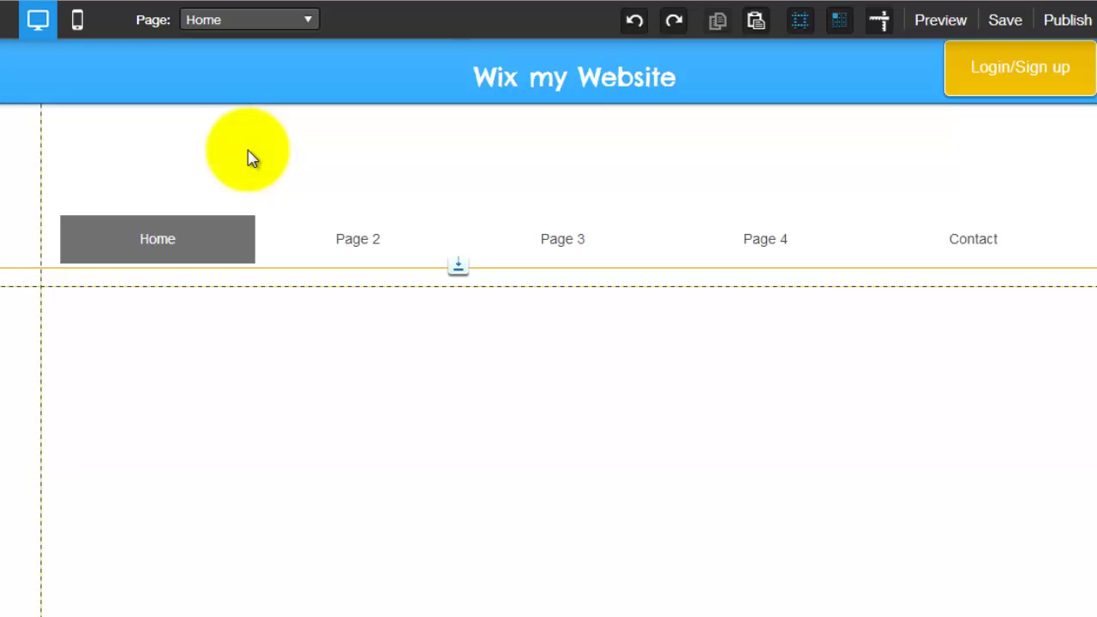
- Move the page menu lower and attach a new Shapes & Lines strip just under the header
left_click_drag(417, 230, 416, 391)
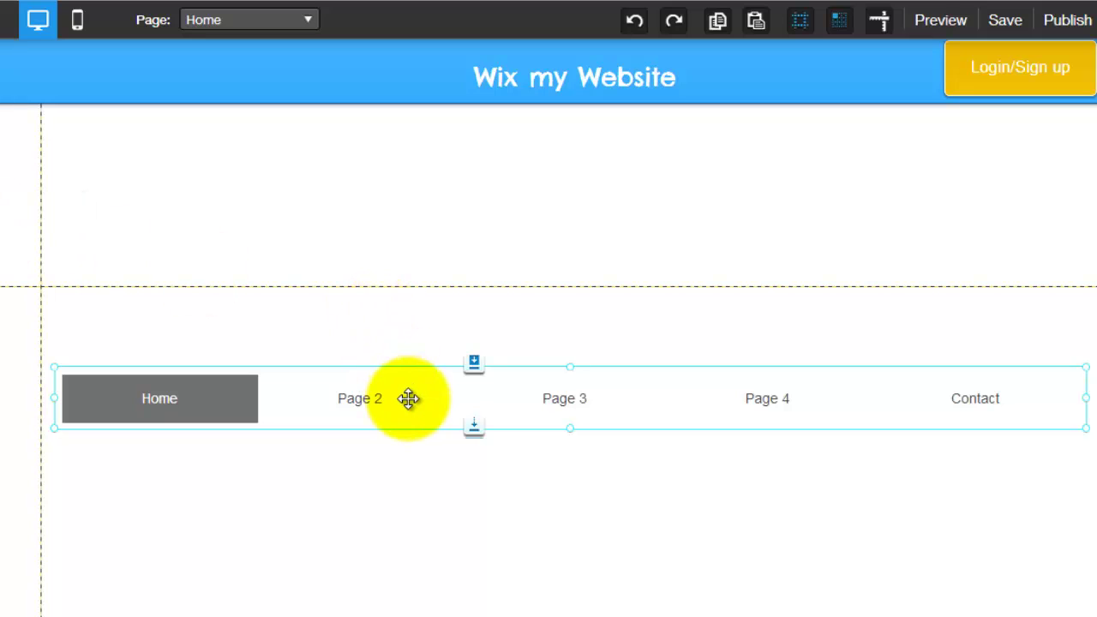
left_click_drag(408, 397, 404, 575)
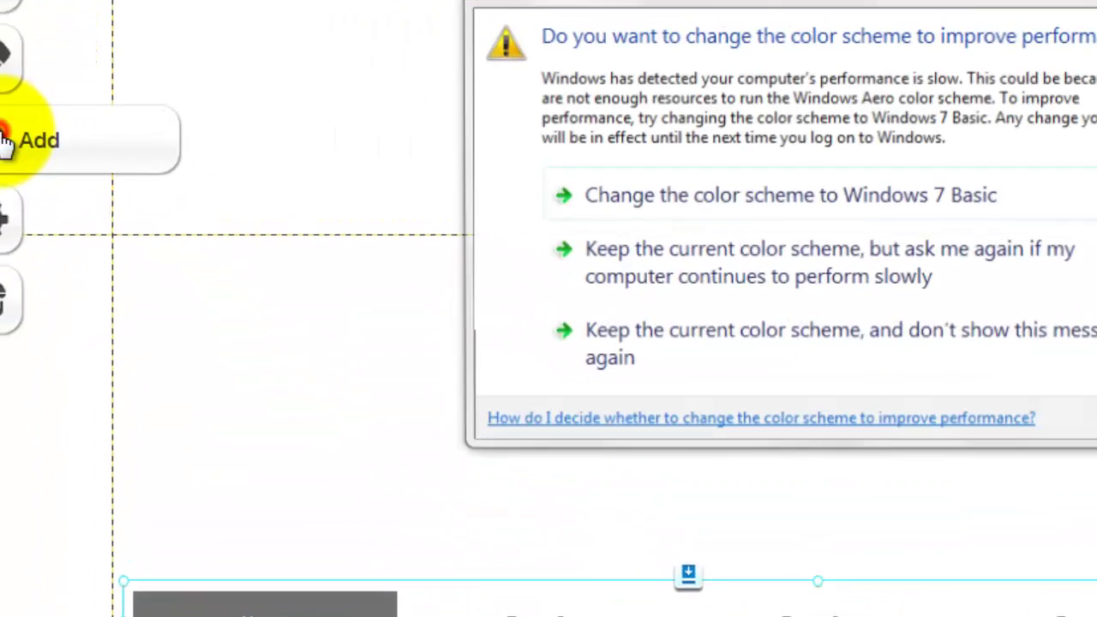
left_click(5, 204)
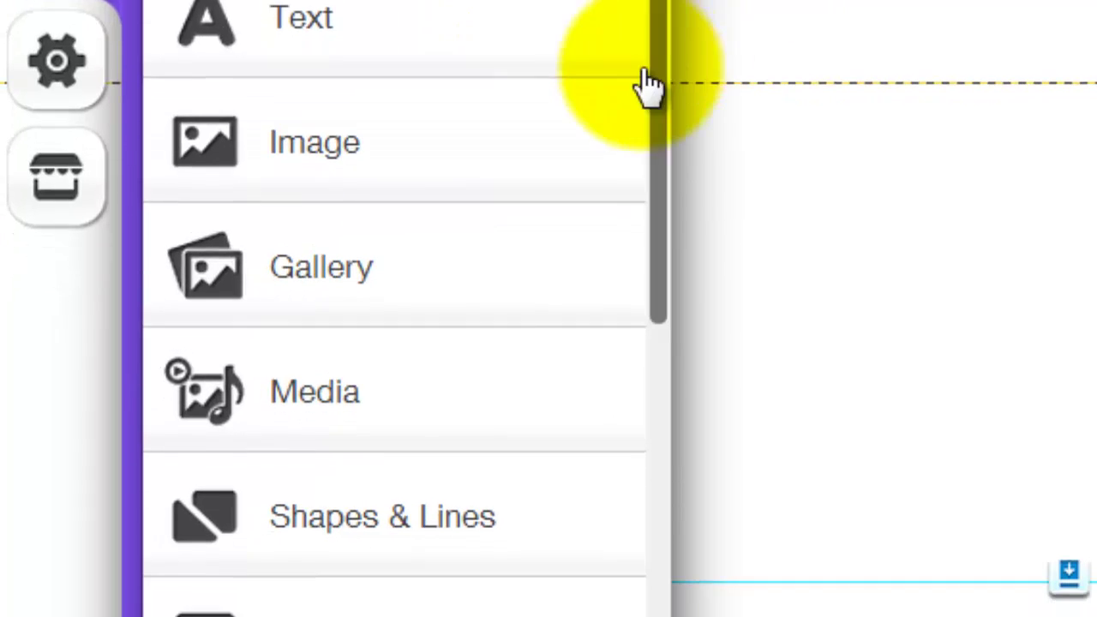
left_click_drag(649, 95, 654, 154)
left_click(397, 422)
left_click(400, 157)
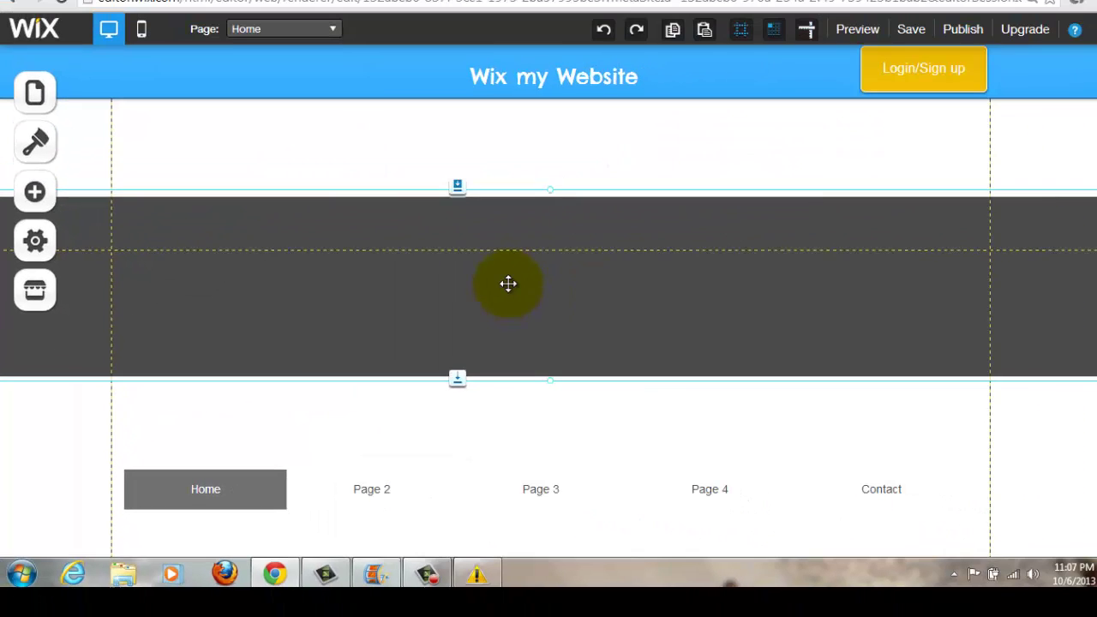
left_click_drag(509, 285, 509, 183)
- Stretch the header down and make the dark grey strip beneath it taller
left_click(605, 390)
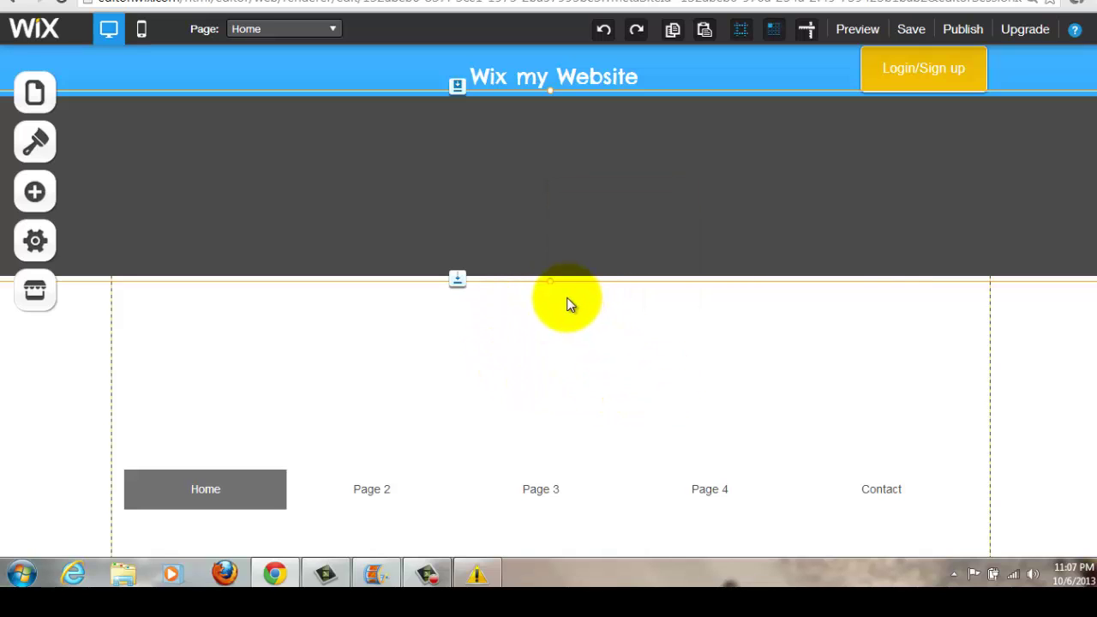
left_click_drag(556, 279, 566, 231)
left_click(559, 251)
left_click(513, 233)
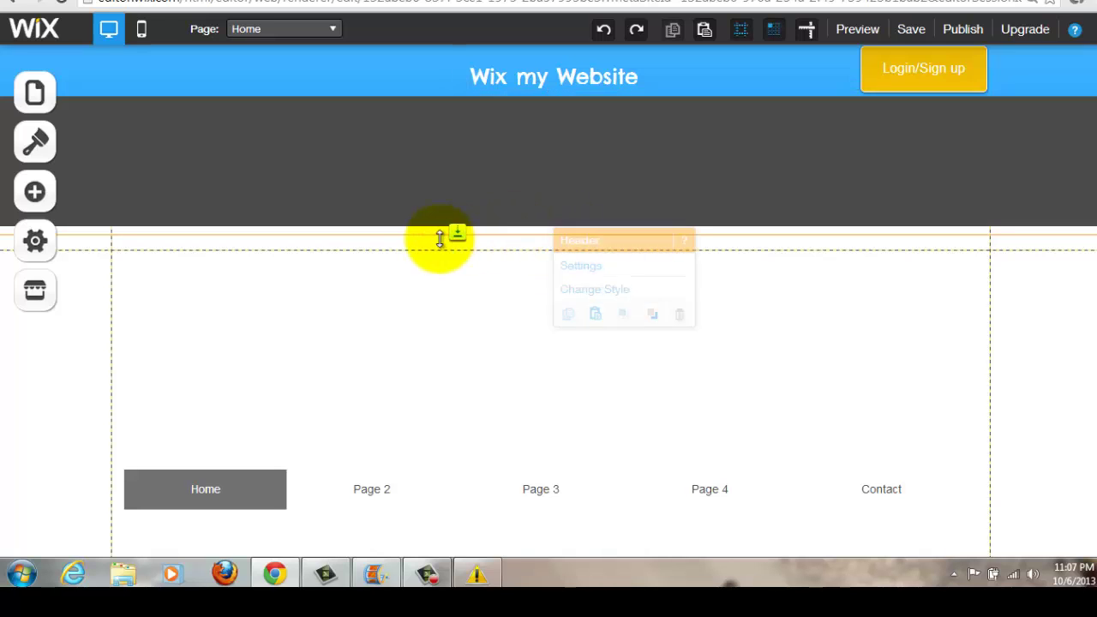
left_click_drag(458, 238, 458, 292)
left_click(584, 212)
left_click(587, 214)
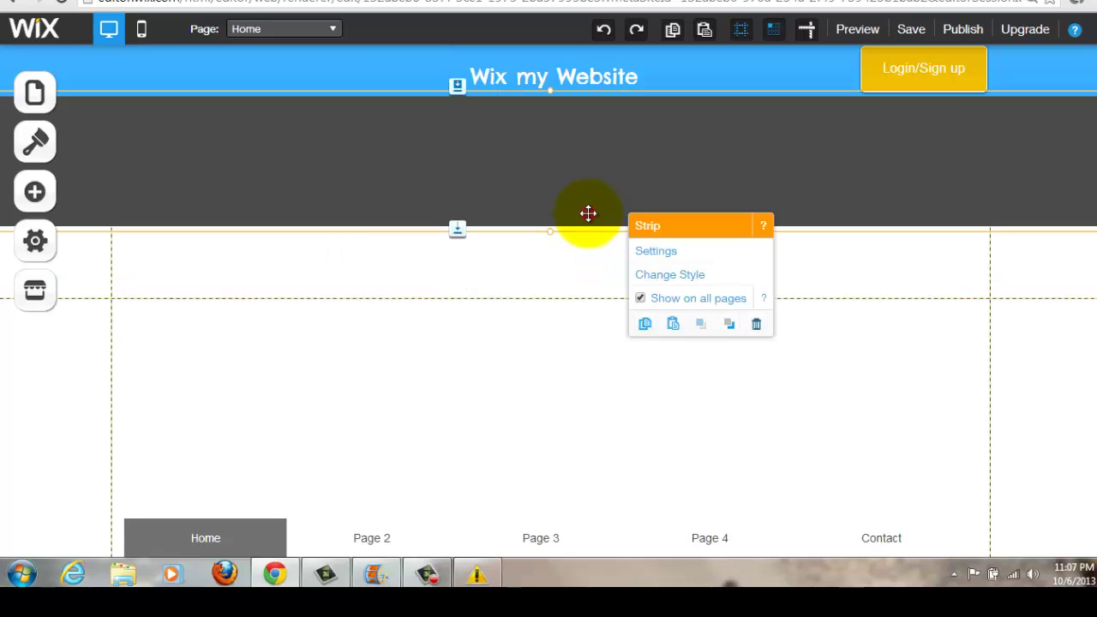
left_click_drag(550, 229, 551, 291)
left_click(587, 187)
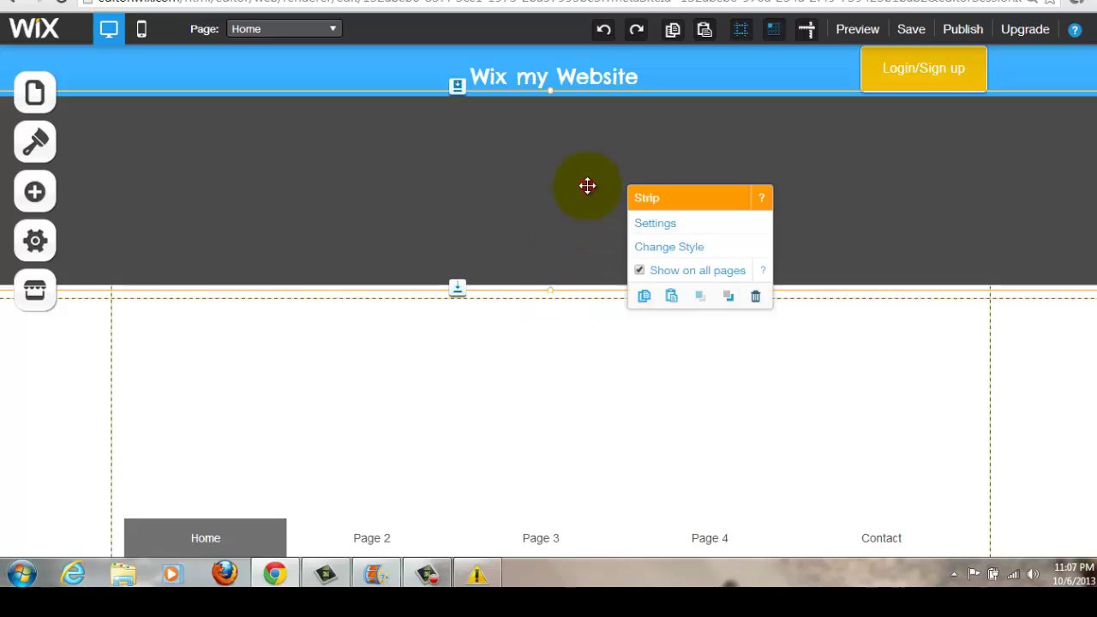
left_click(453, 286)
left_click(517, 225)
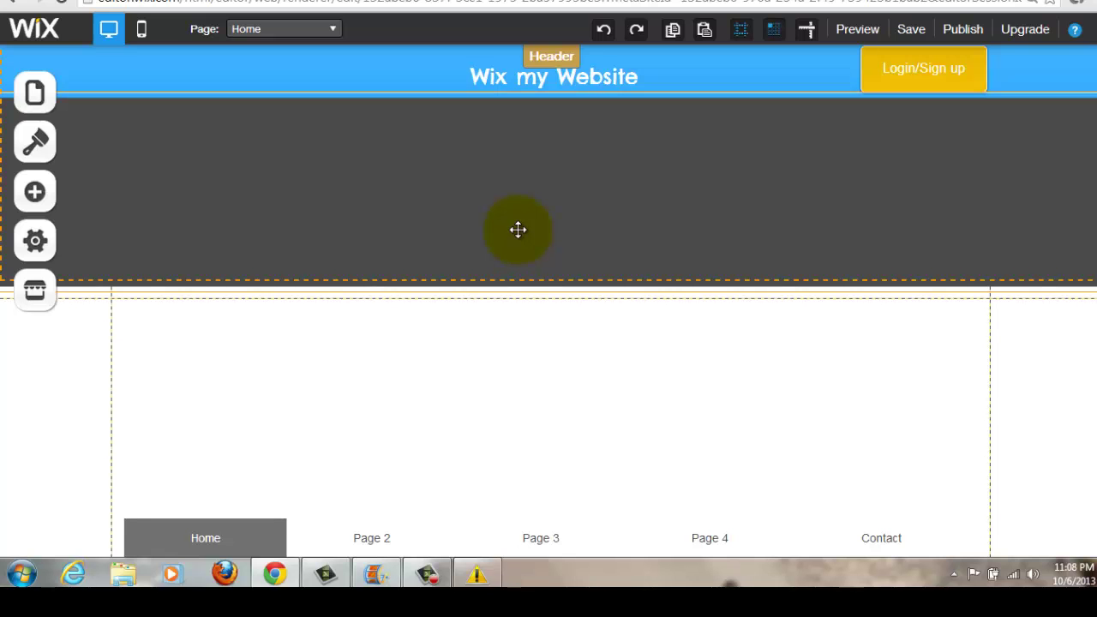
- Open the strip's settings and start customising a different strip style
left_click(518, 229)
double_click(518, 204)
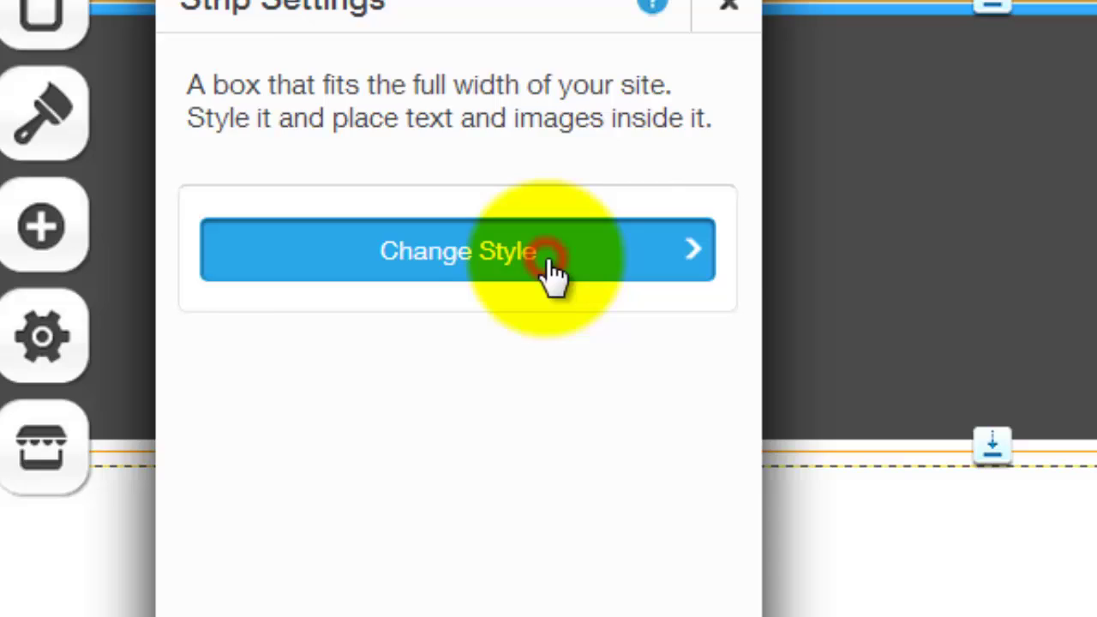
left_click(553, 273)
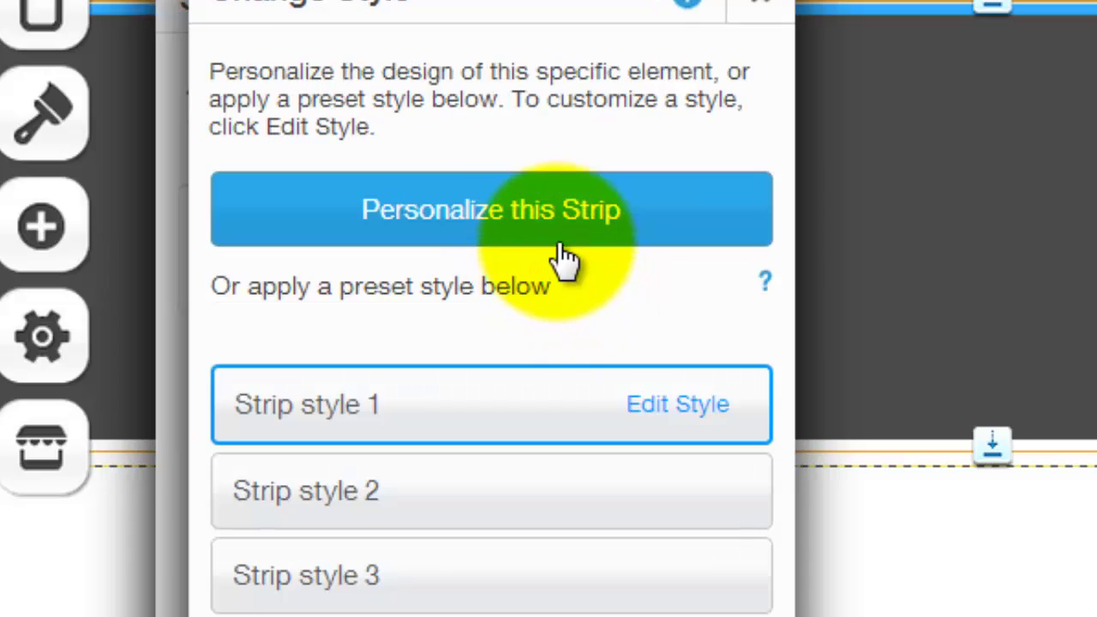
left_click(559, 244)
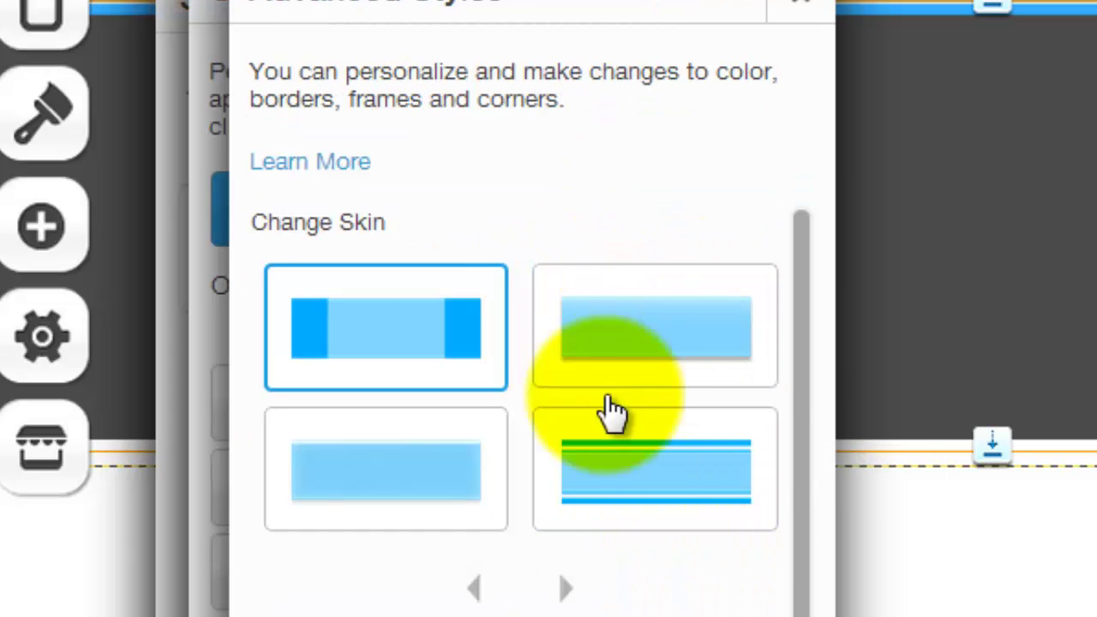
left_click(664, 304)
left_click_drag(806, 329, 788, 416)
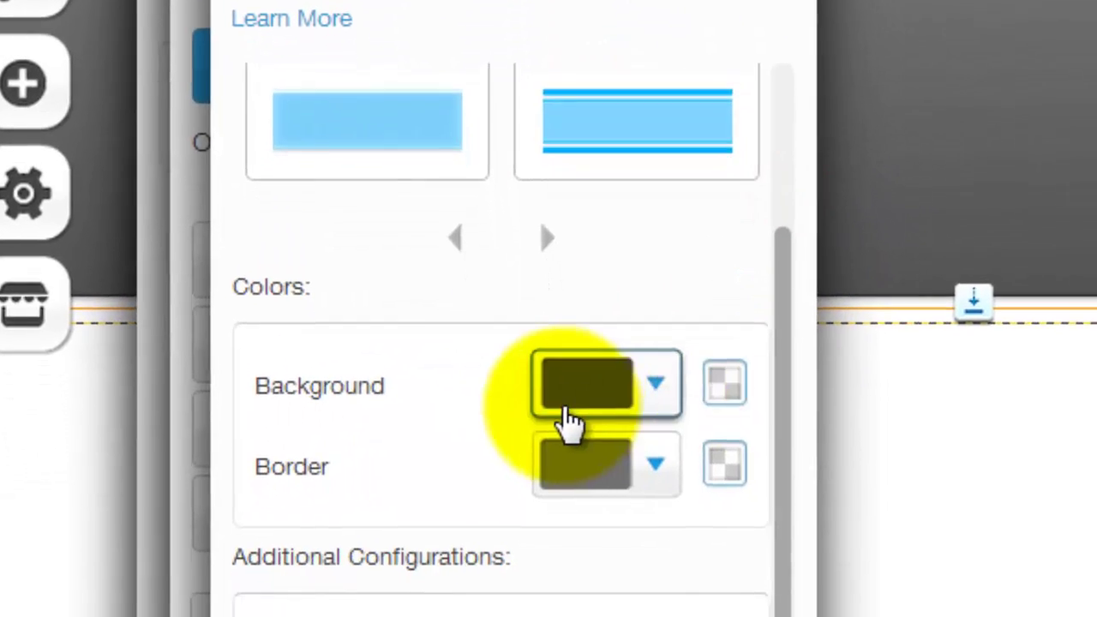
- Set the strip's background and border colours to yellow and apply the style
left_click(561, 418)
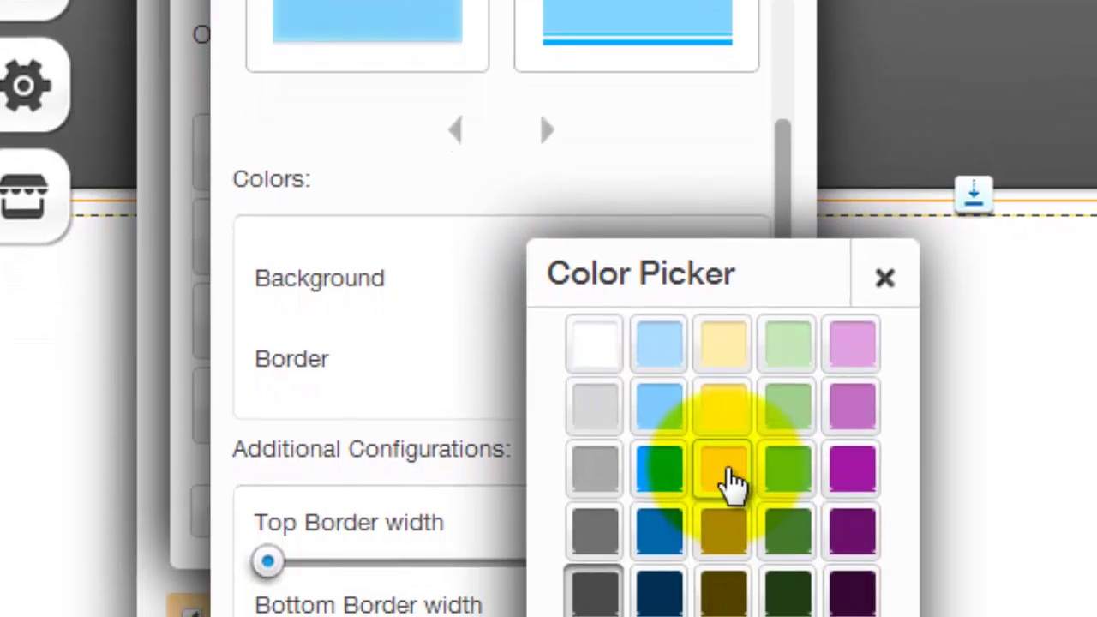
left_click(725, 531)
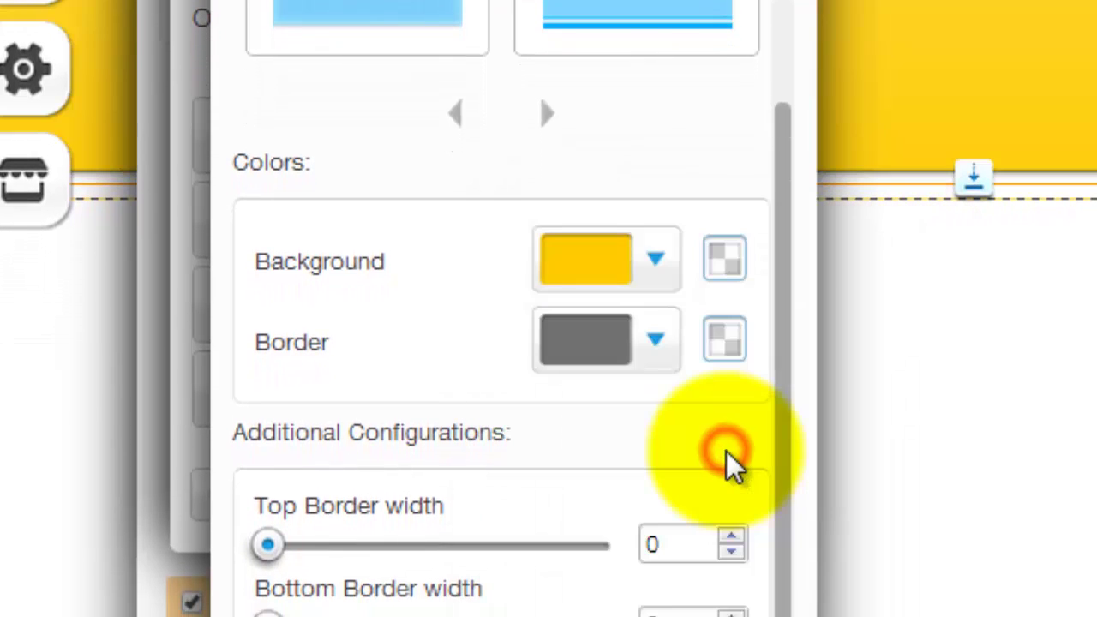
left_click(656, 289)
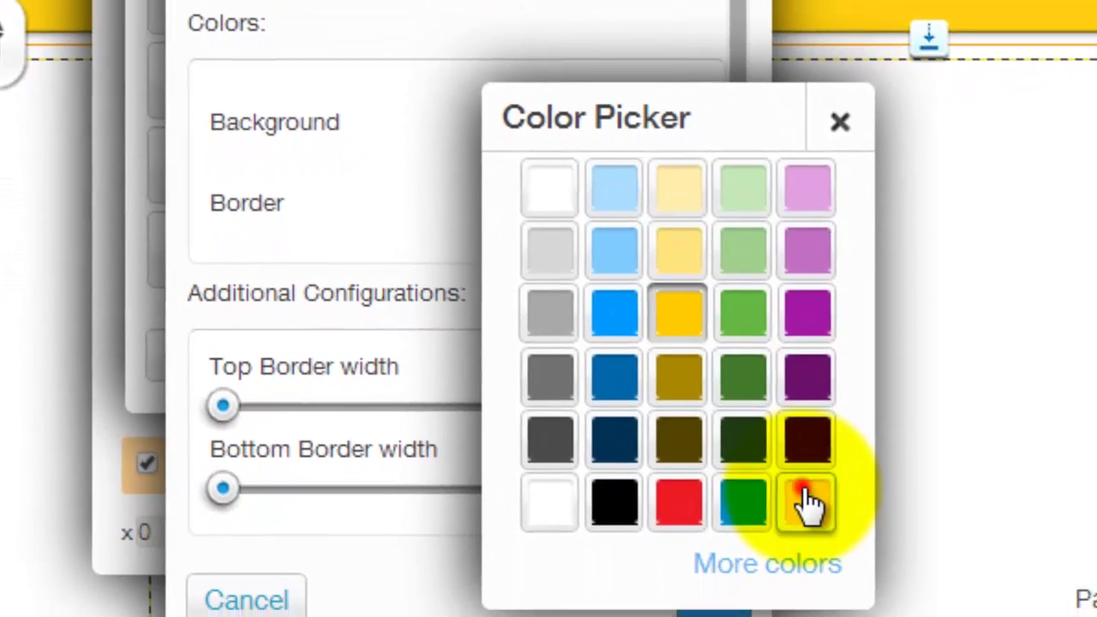
left_click(808, 502)
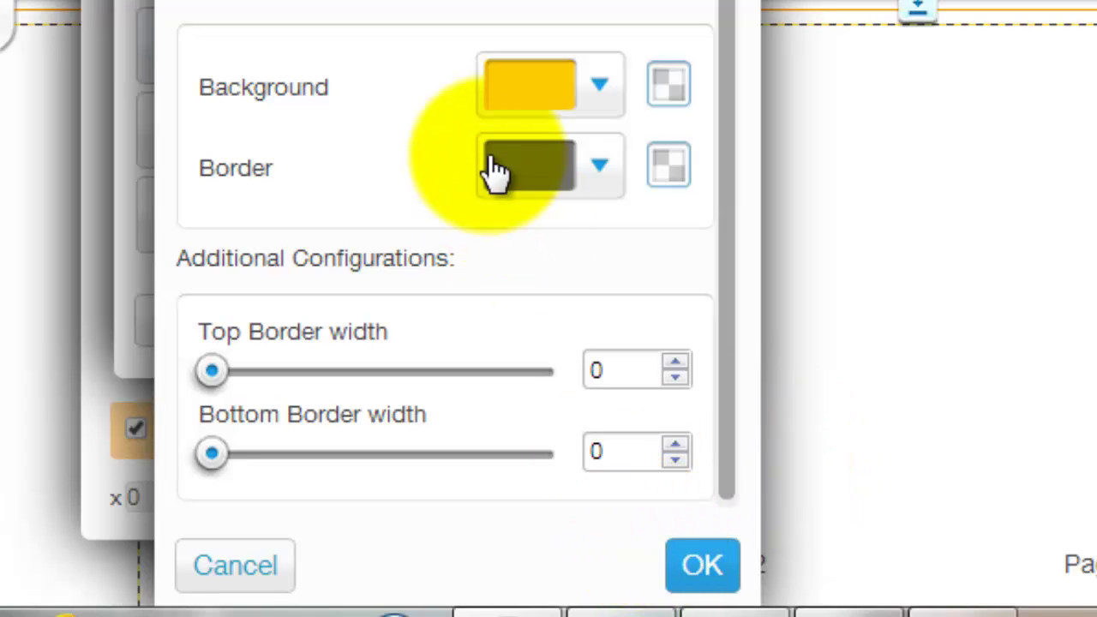
left_click(490, 163)
left_click(798, 463)
left_click(731, 561)
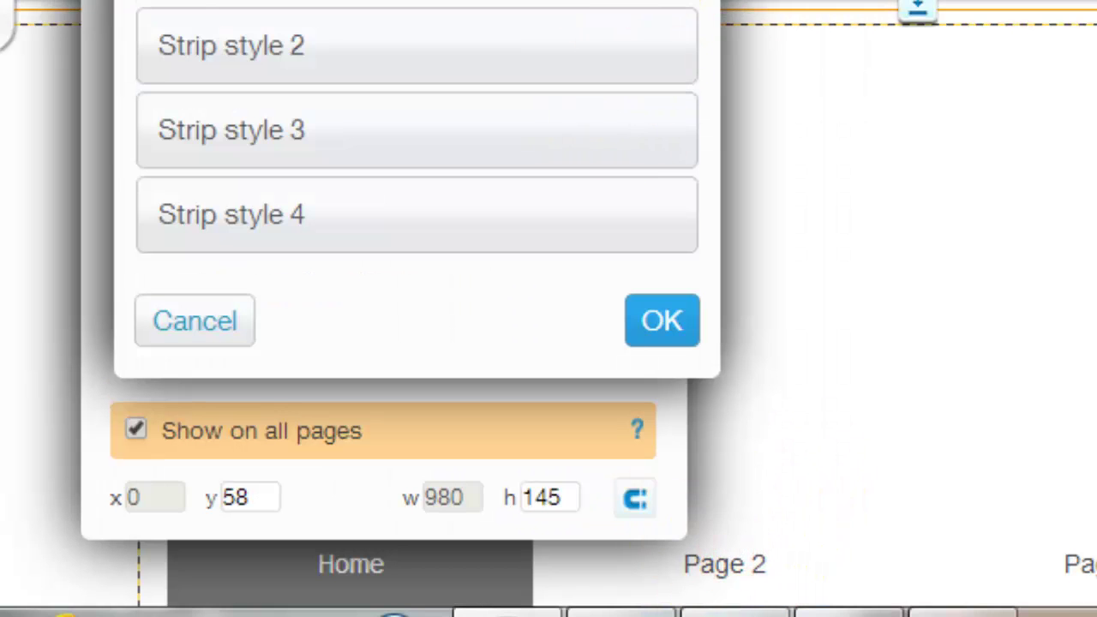
left_click(670, 330)
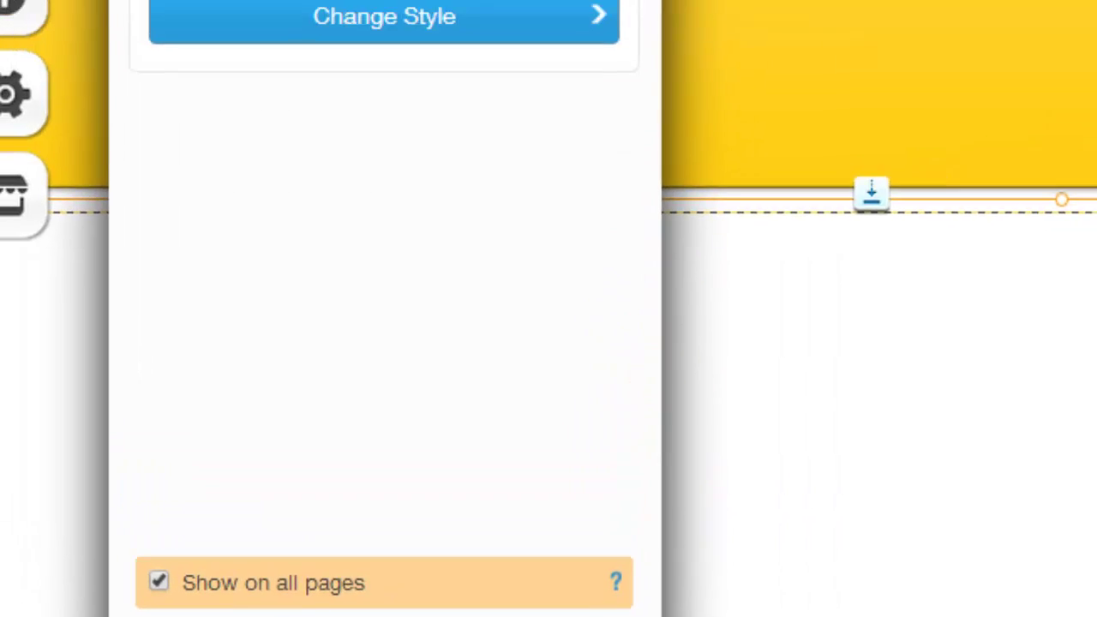
left_click(612, 76)
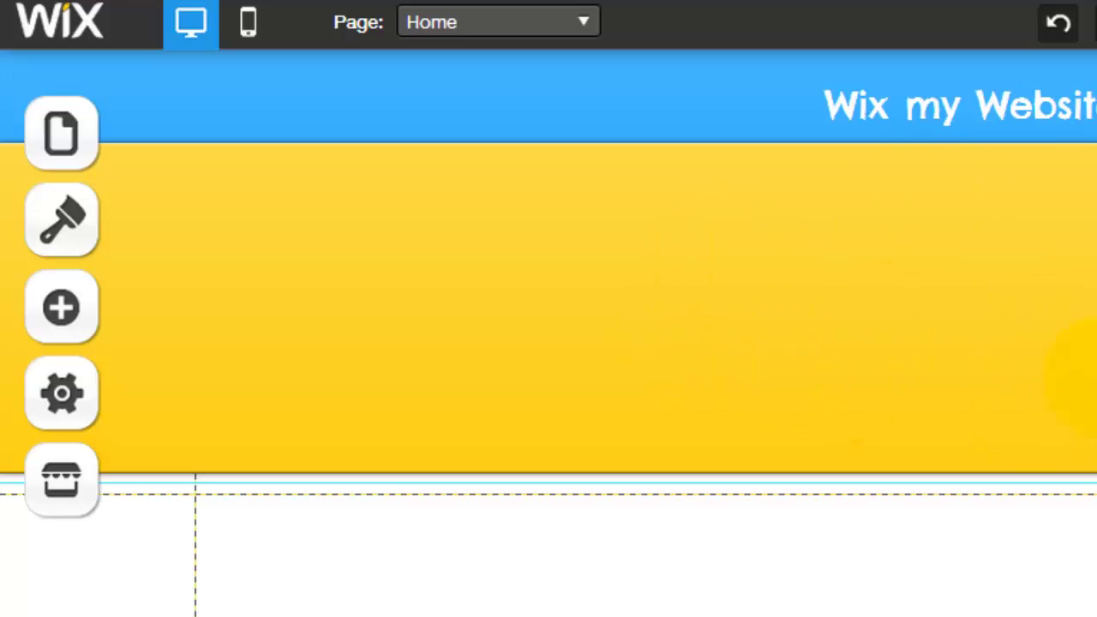
- Place a shrunken image on the yellow strip and replace it with the orange Expert Coder badge
left_click(54, 284)
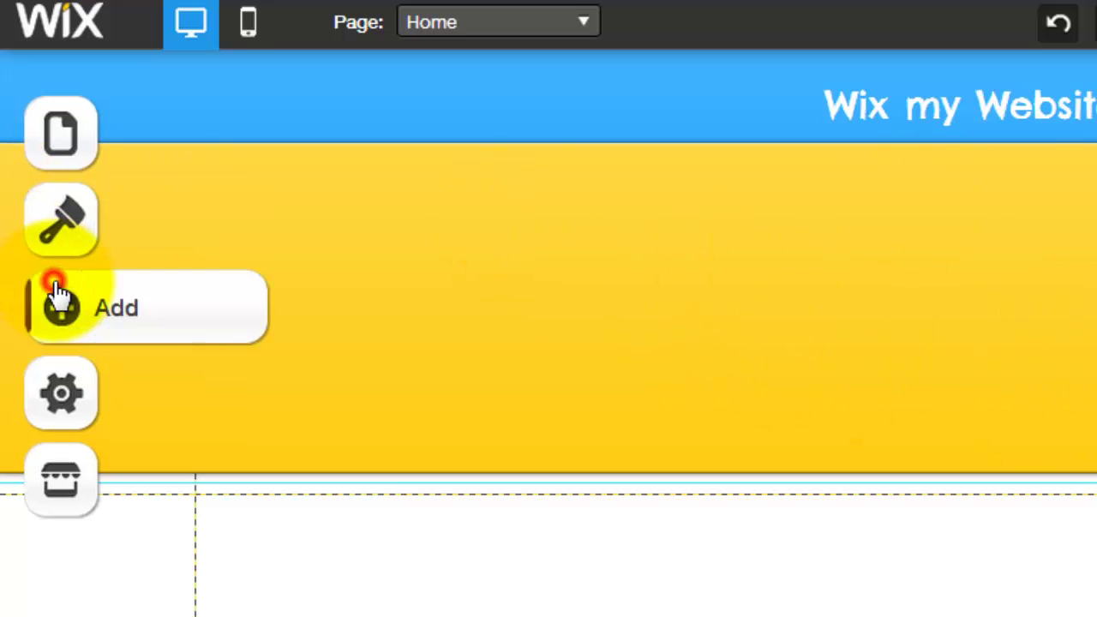
left_click(289, 454)
left_click(358, 328)
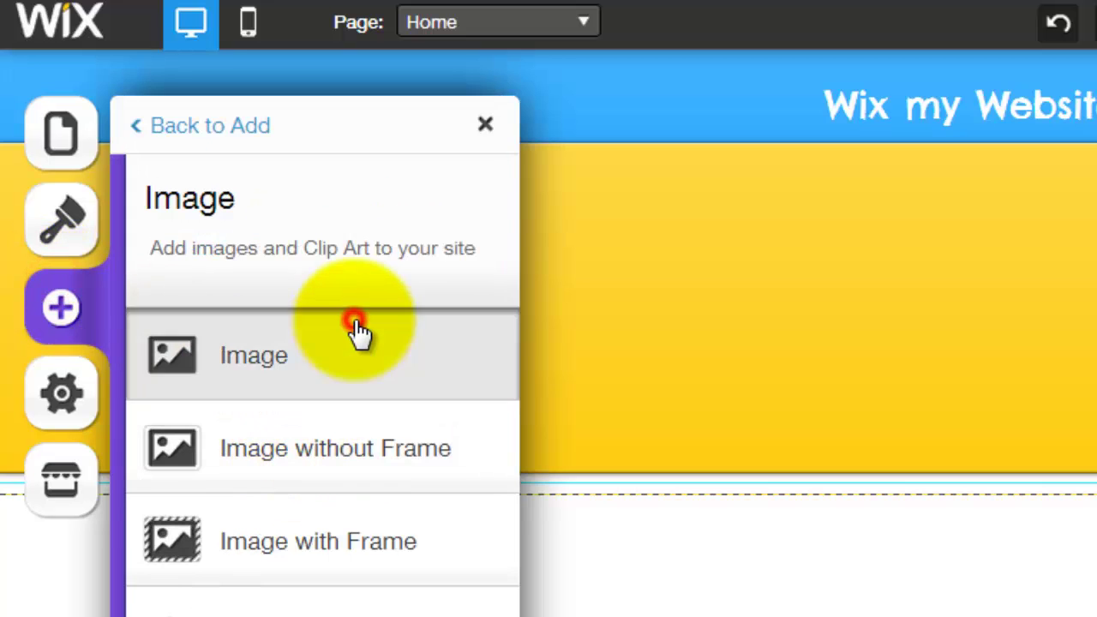
left_click(483, 126)
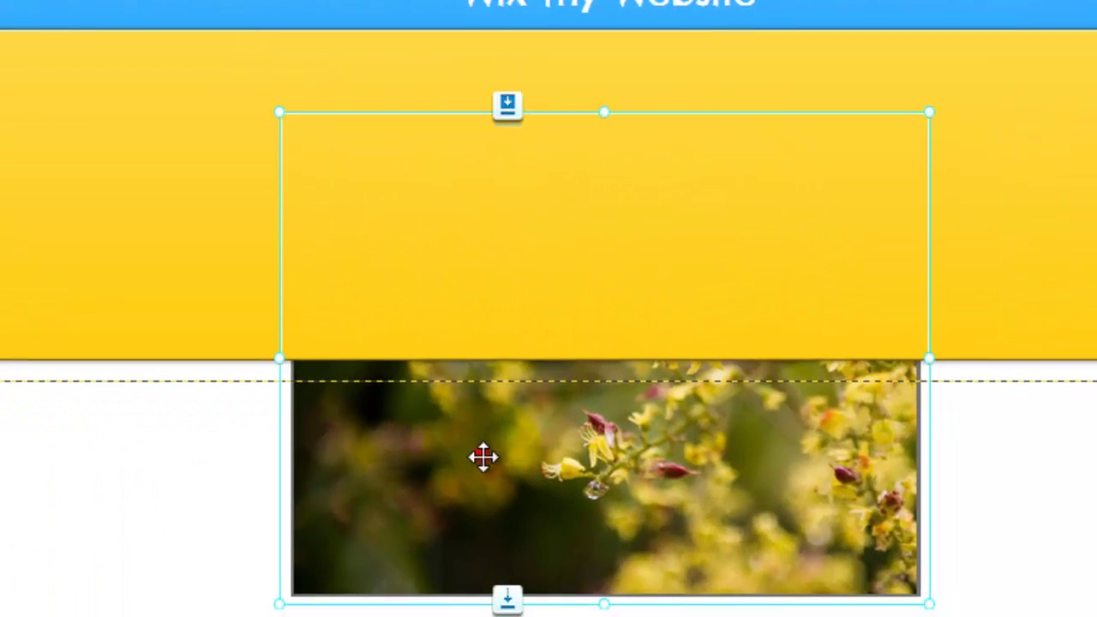
left_click_drag(646, 516, 658, 421)
left_click_drag(466, 350, 467, 351)
left_click_drag(911, 502, 643, 358)
left_click_drag(472, 257, 609, 261)
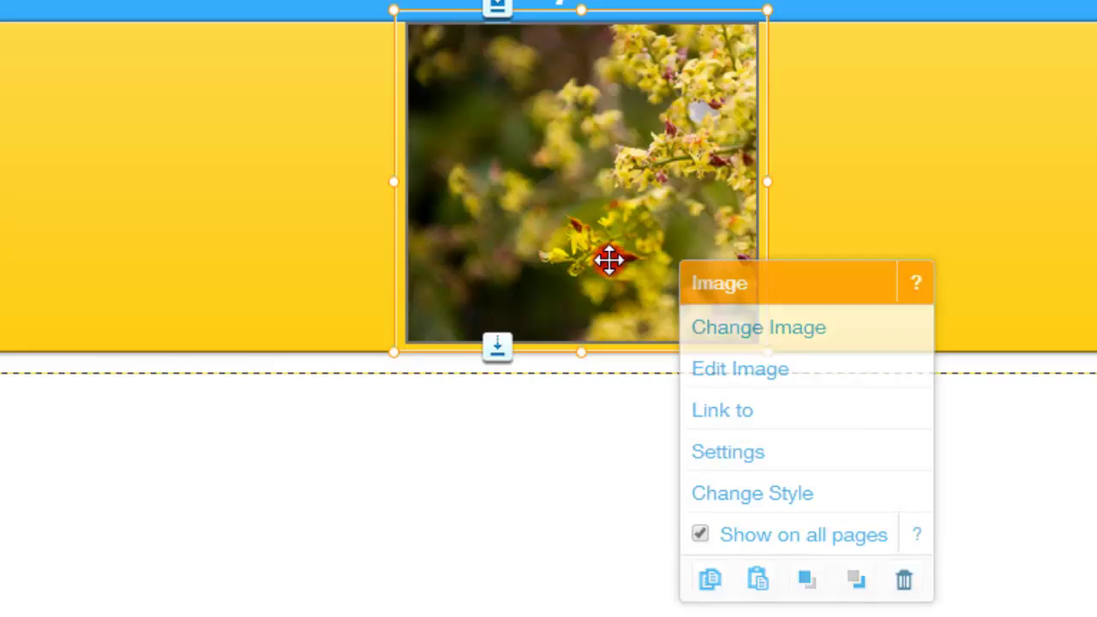
double_click(609, 260)
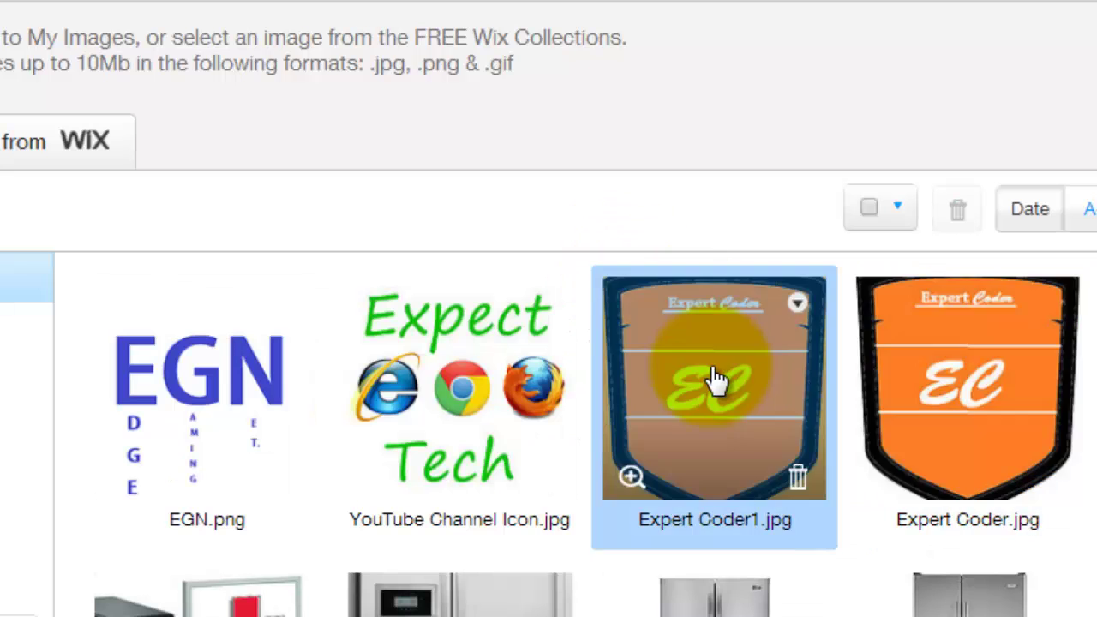
double_click(714, 377)
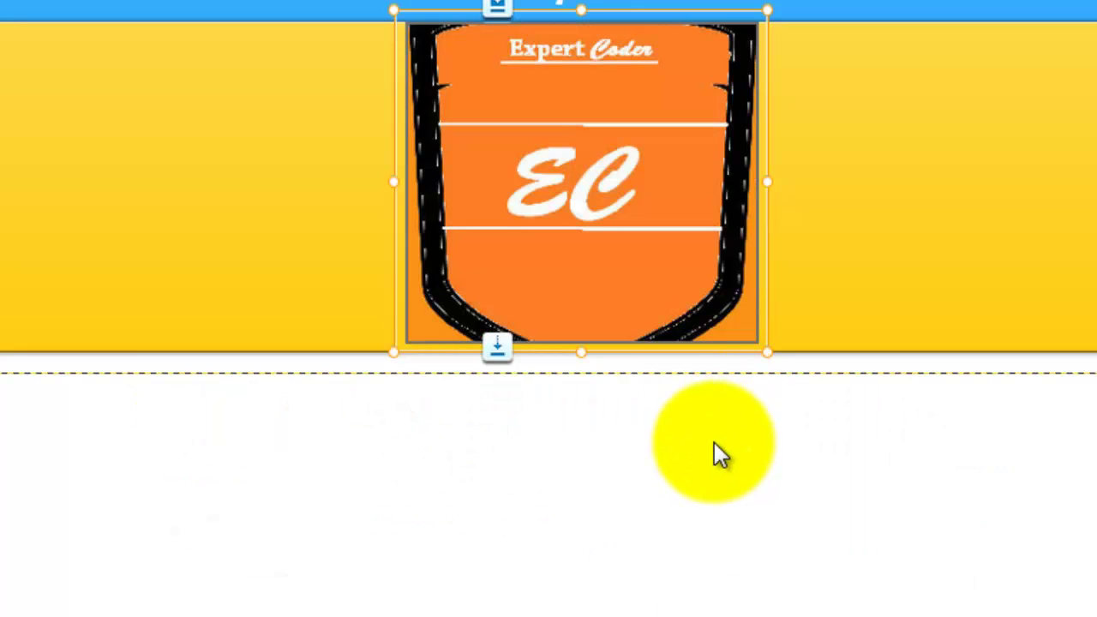
left_click(635, 472)
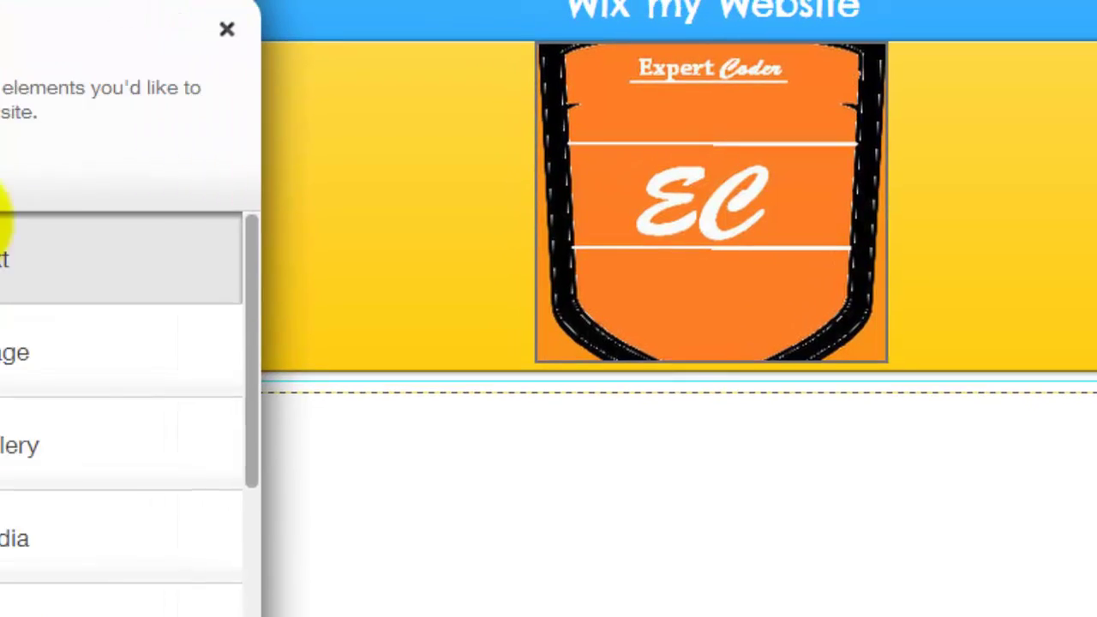
- Add a placeholder Title text box and drag it onto the strip
left_click(9, 223)
left_click(211, 338)
left_click(493, 62)
left_click_drag(771, 391, 565, 375)
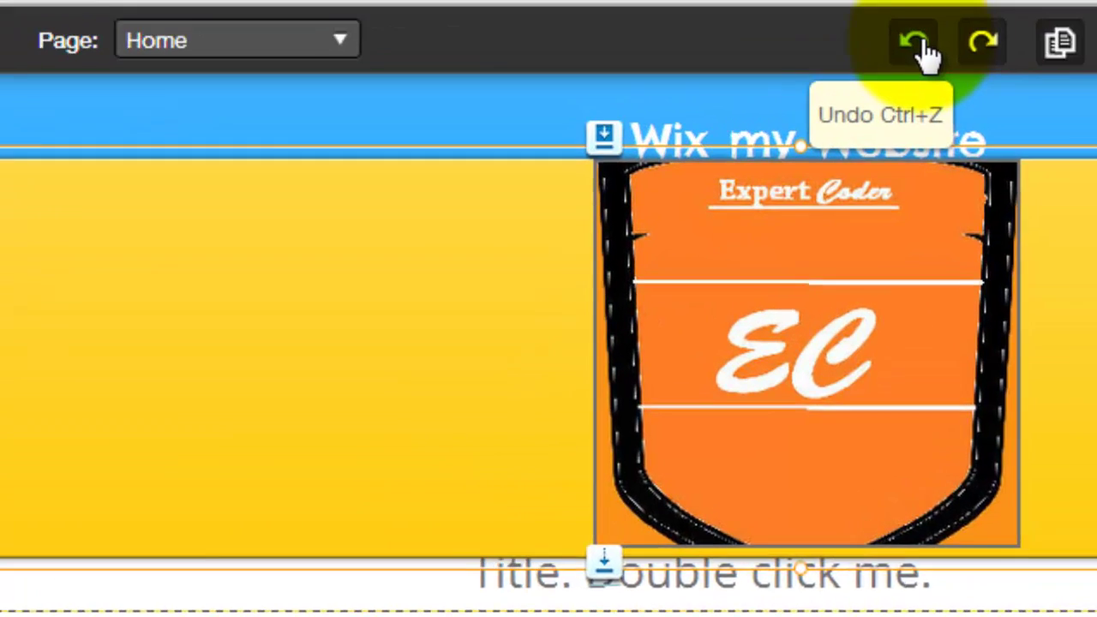
- Undo the layout shift and rewrite the title as 'Expert Coder' in coloured Chelsea Market
left_click(925, 47)
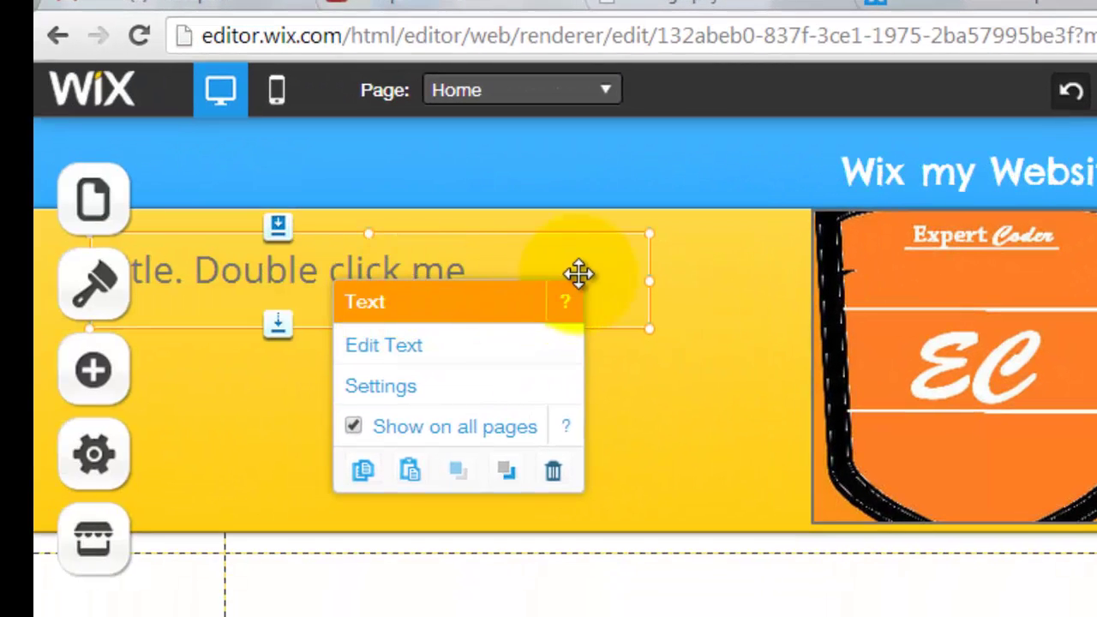
left_click(581, 263)
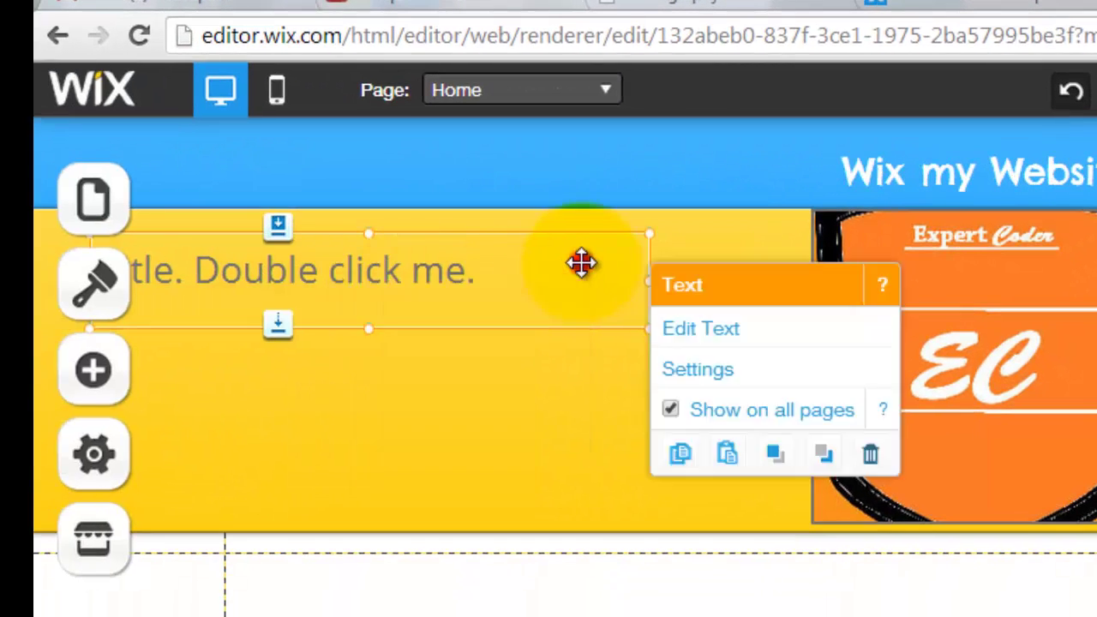
double_click(581, 263)
key("Delete")
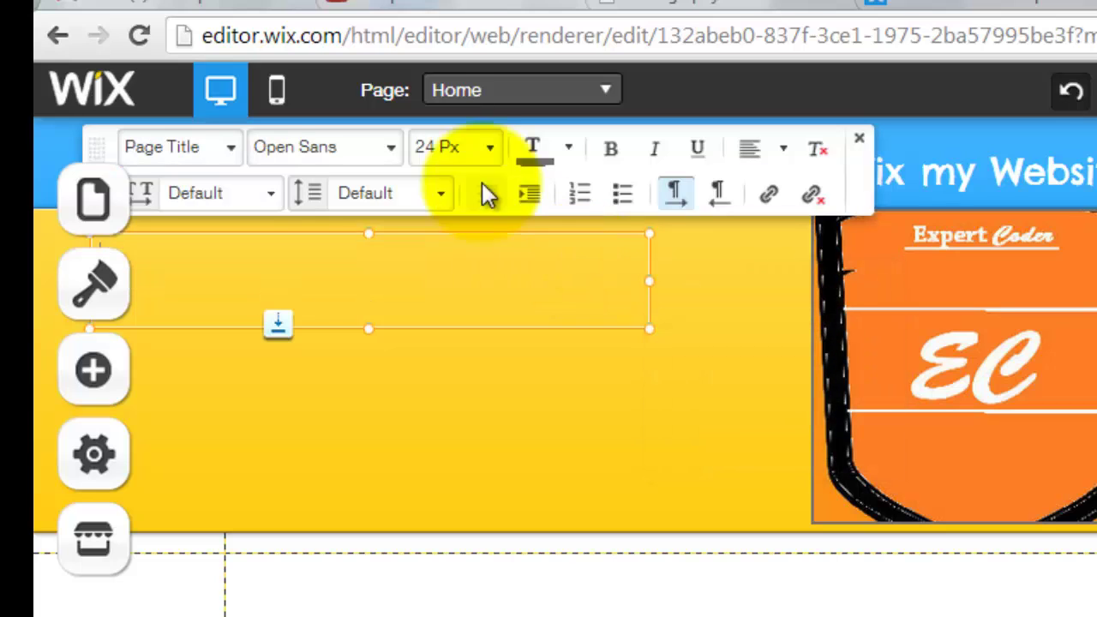
left_click(368, 146)
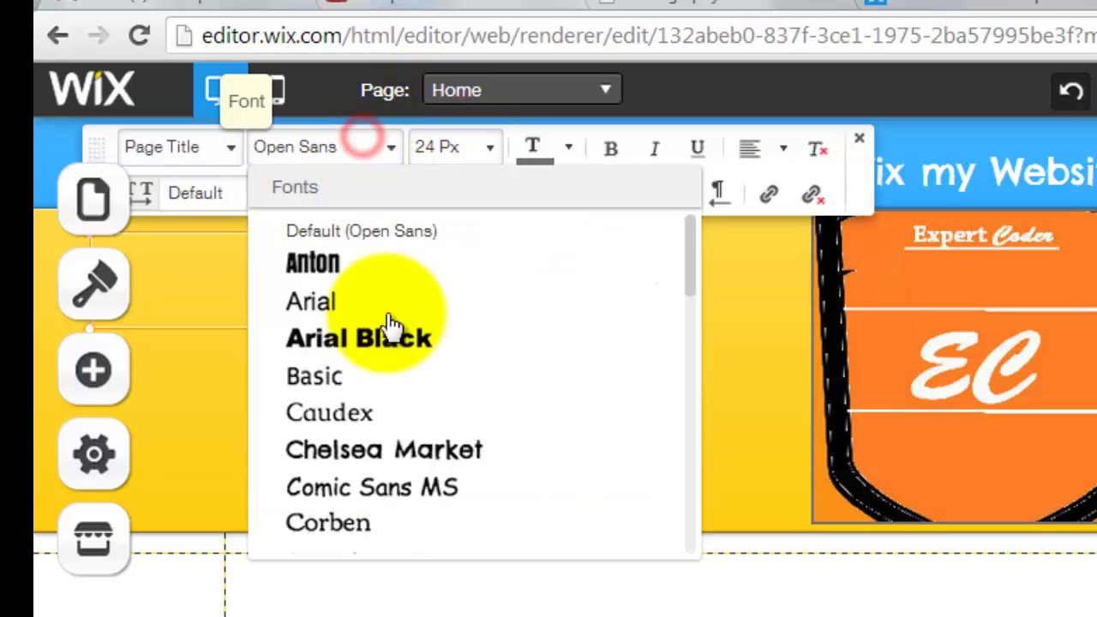
left_click(398, 449)
left_click(535, 155)
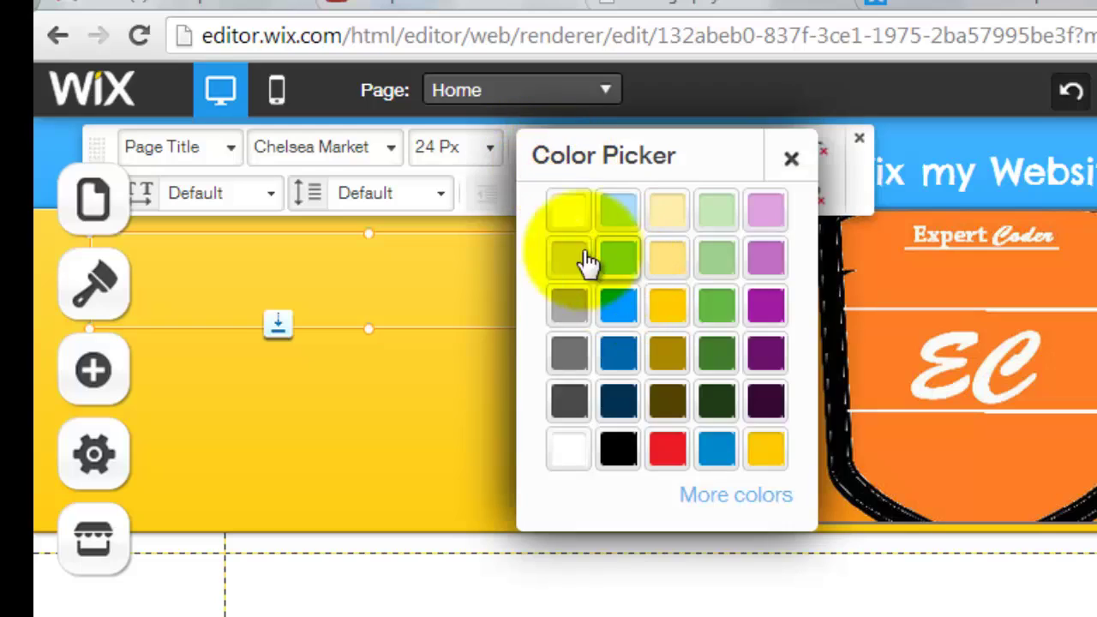
left_click(565, 206)
left_click(467, 285)
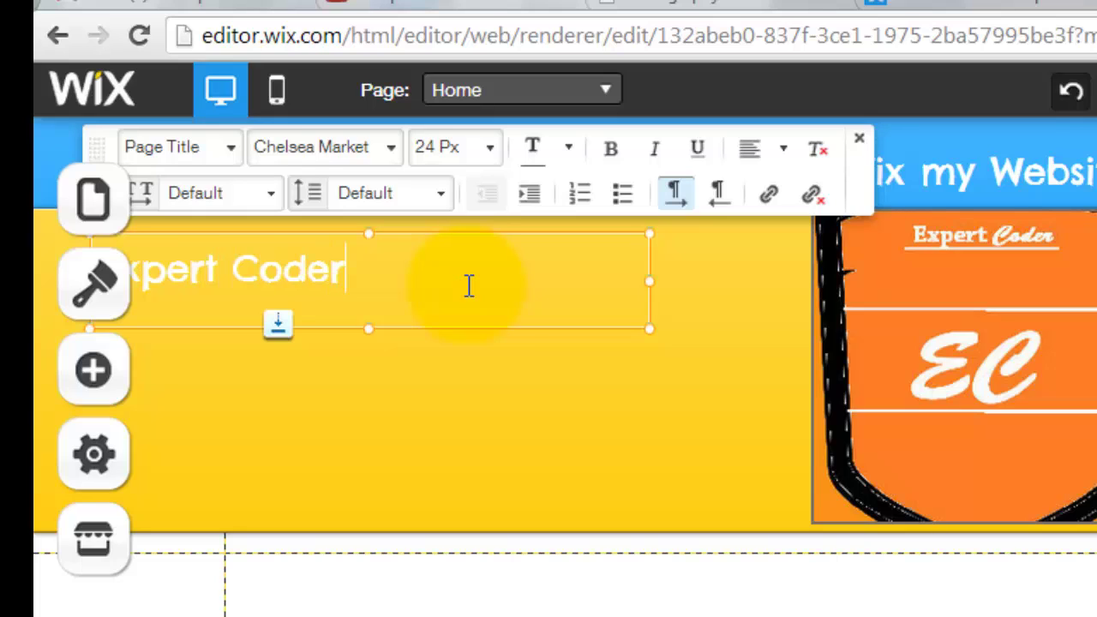
left_click(483, 420)
left_click_drag(325, 281, 397, 279)
- Apply the Heading XL style to 'Expert Coder' and move the box further right
left_click(380, 277)
left_click(380, 276)
left_click_drag(483, 266, 162, 262)
left_click(272, 146)
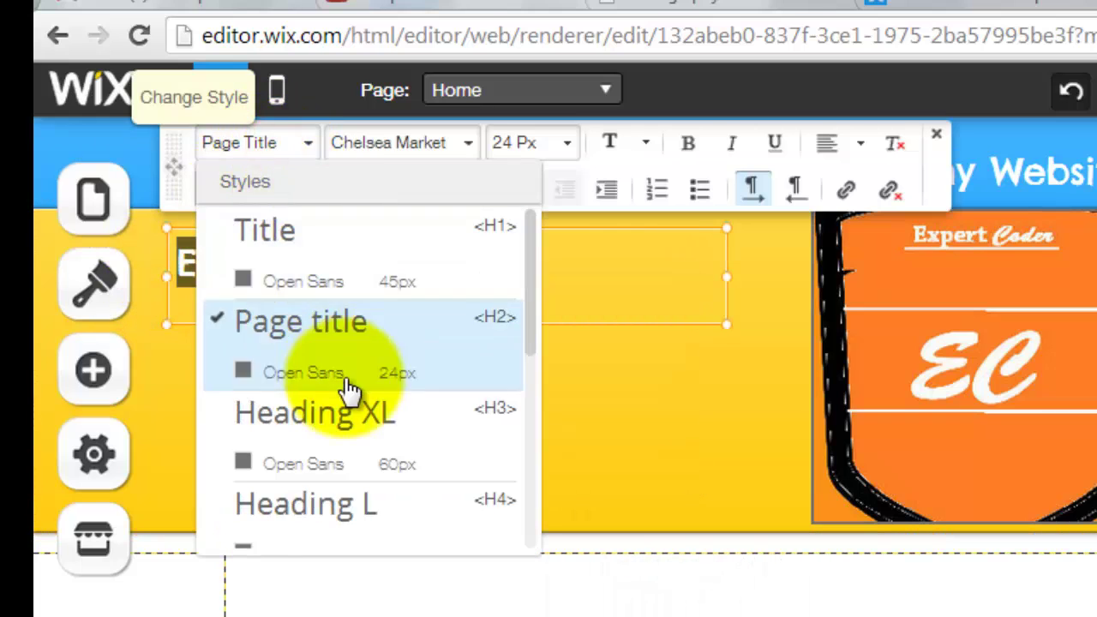
left_click(351, 459)
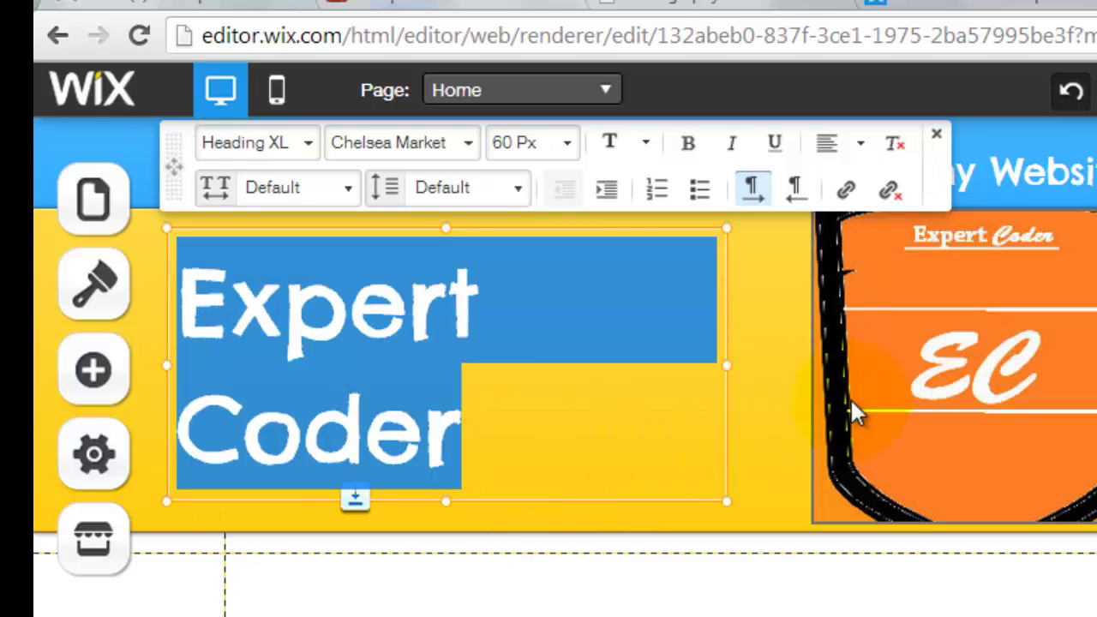
left_click(856, 442)
mouse_move(445, 365)
left_mouse_down()
mouse_move(478, 366)
mouse_move(457, 363)
left_mouse_up()
key("Escape")
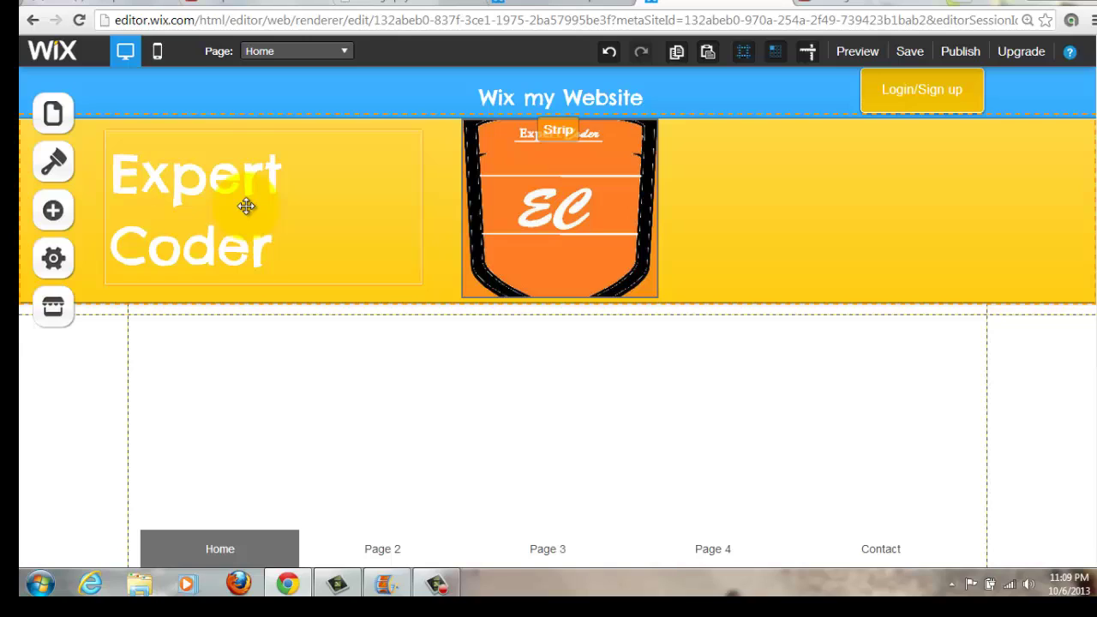
- Nudge the Expert Coder text a few pixels right and undo the accidental header and logo shift
left_click_drag(246, 206, 254, 207)
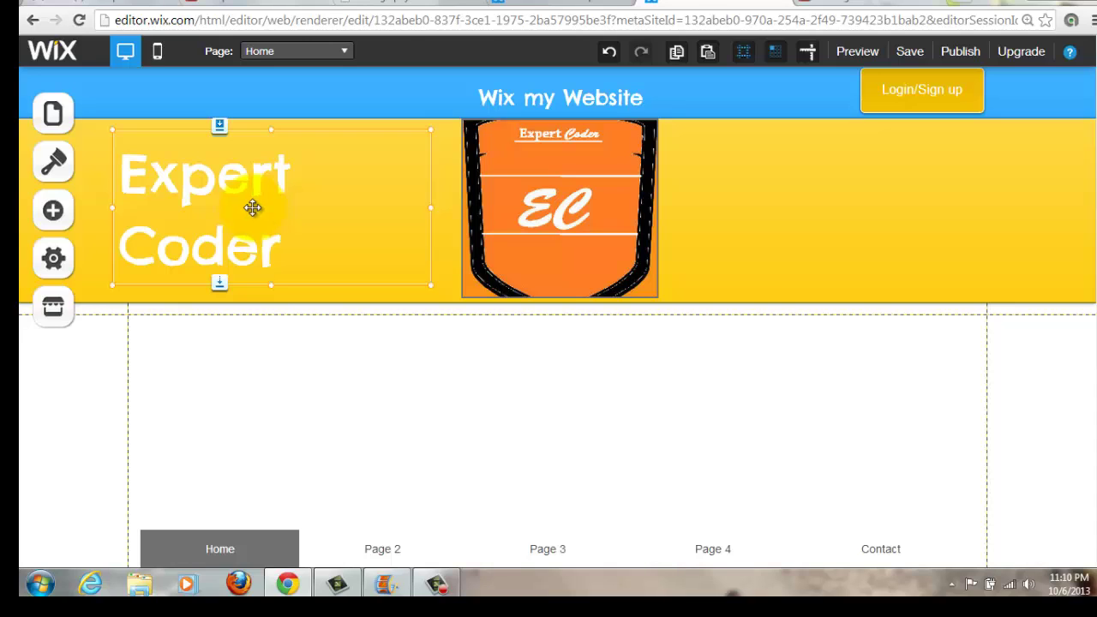
left_click(1084, 231)
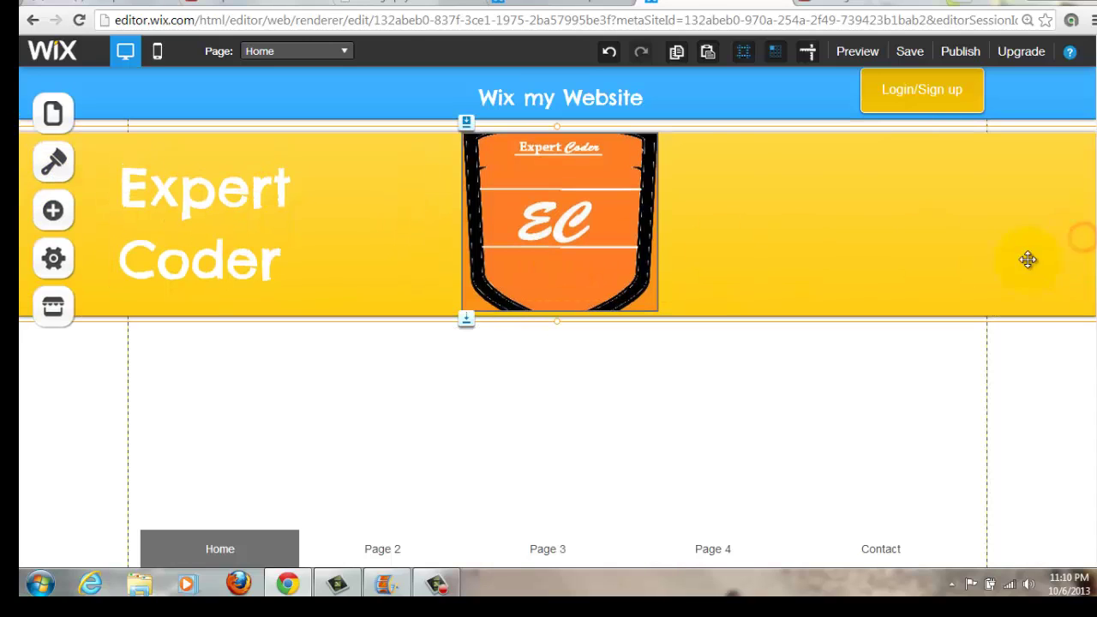
left_click(608, 52)
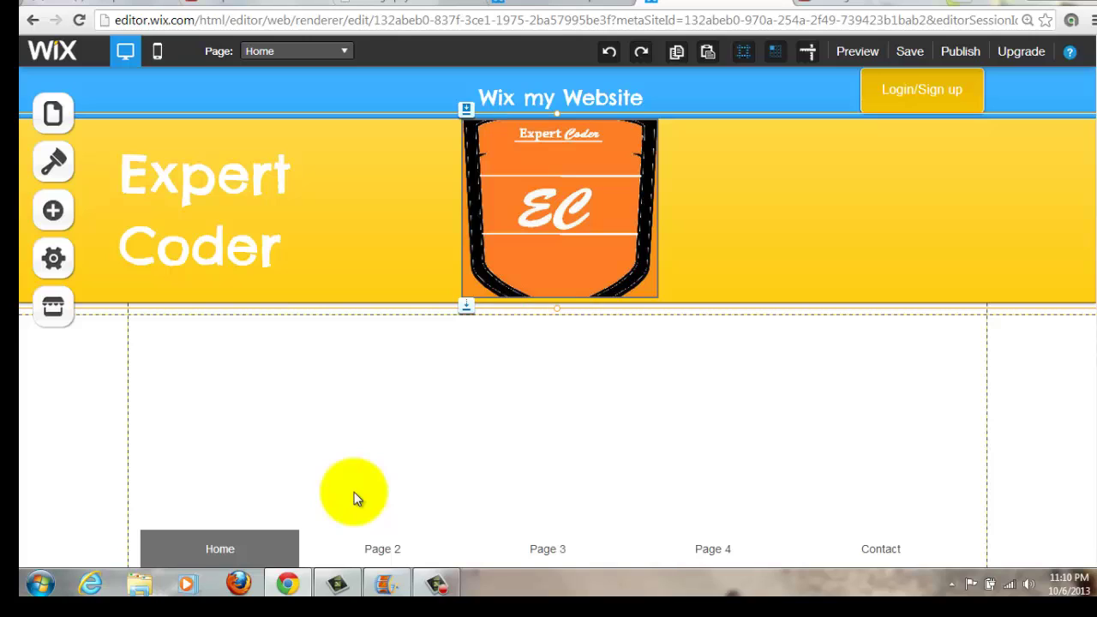
left_click(436, 580)
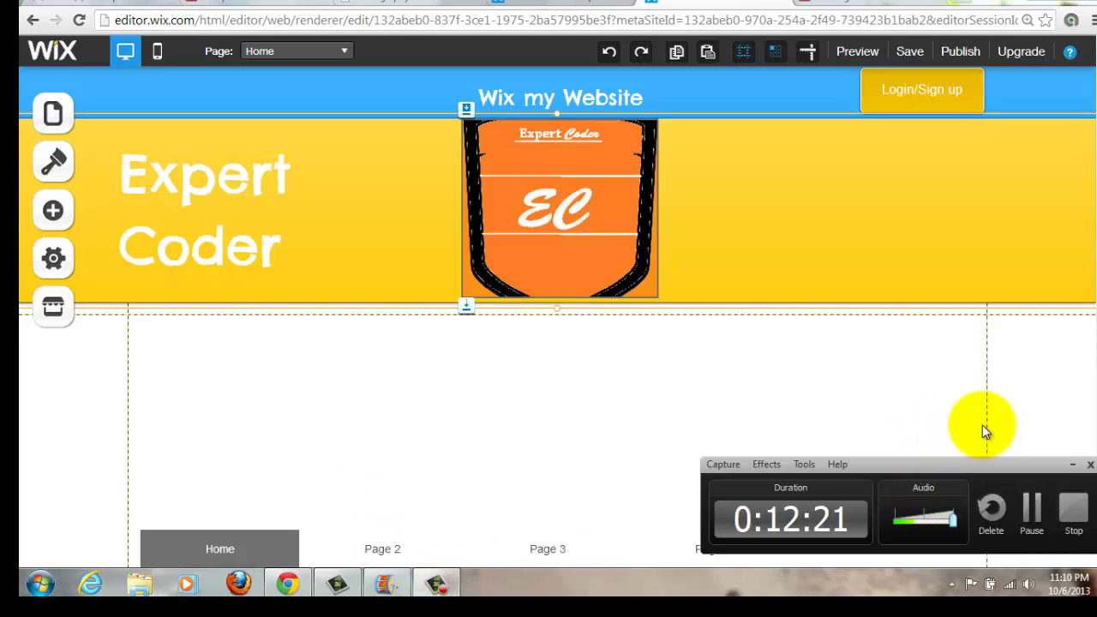